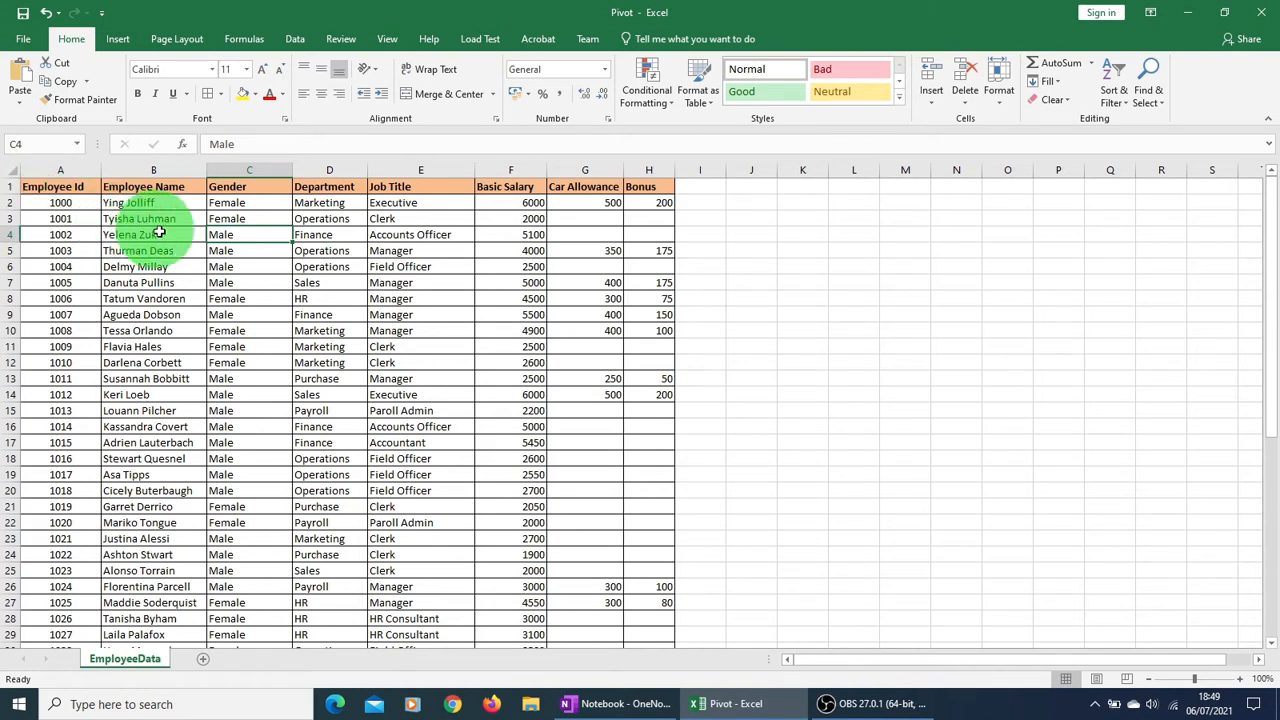
Step: Examine the columns of the EmployeeData table, from Employee Id through Department and Job Title to Car Allowance
left_click(89, 229)
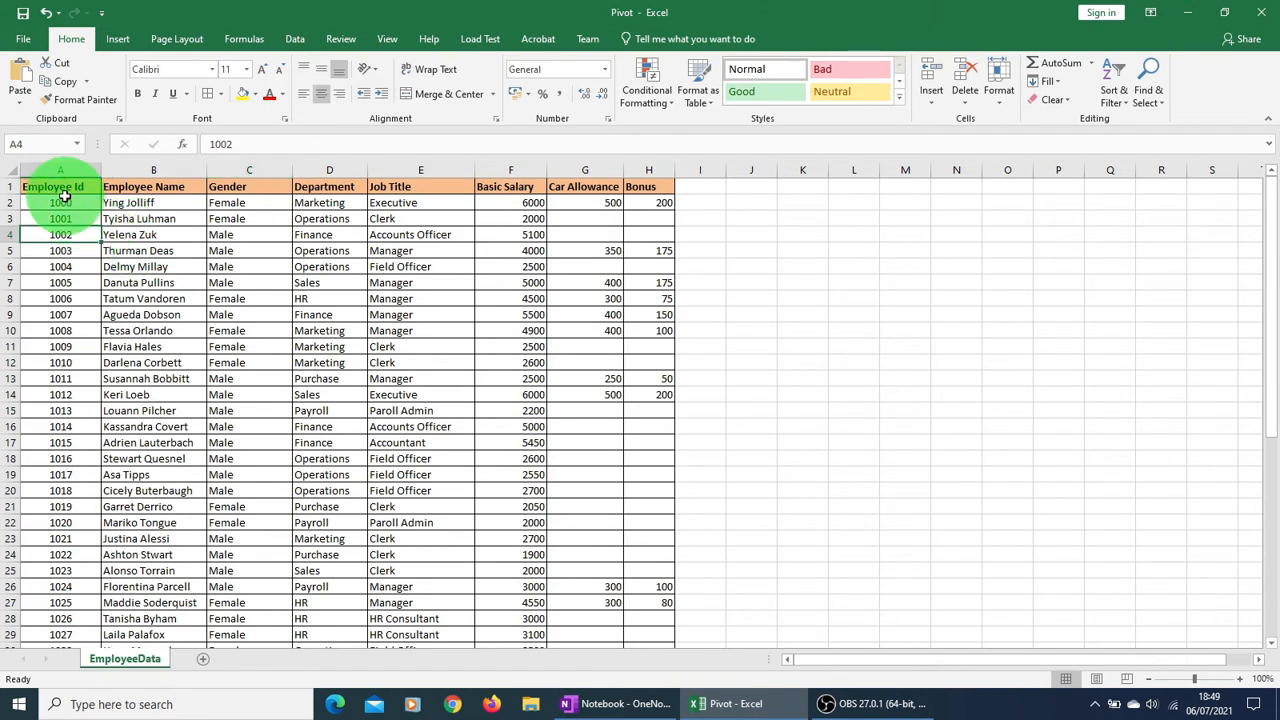
left_click(60, 198)
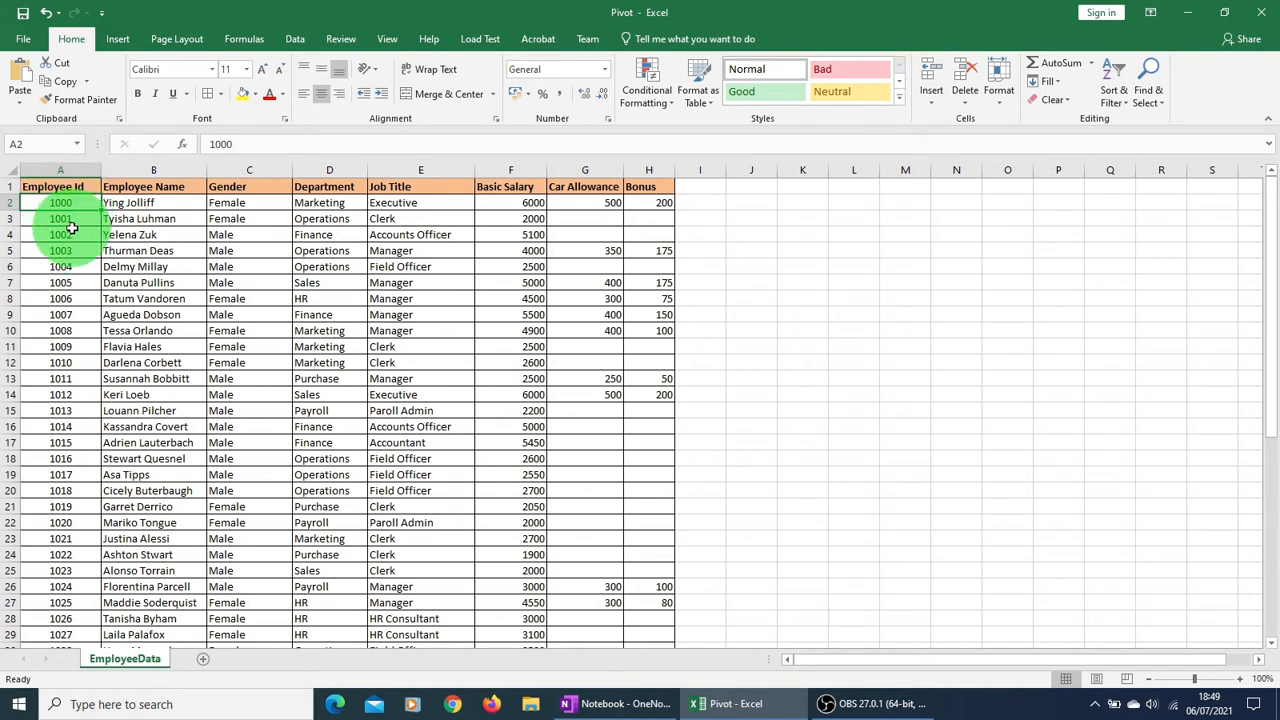
left_click_drag(137, 202, 126, 394)
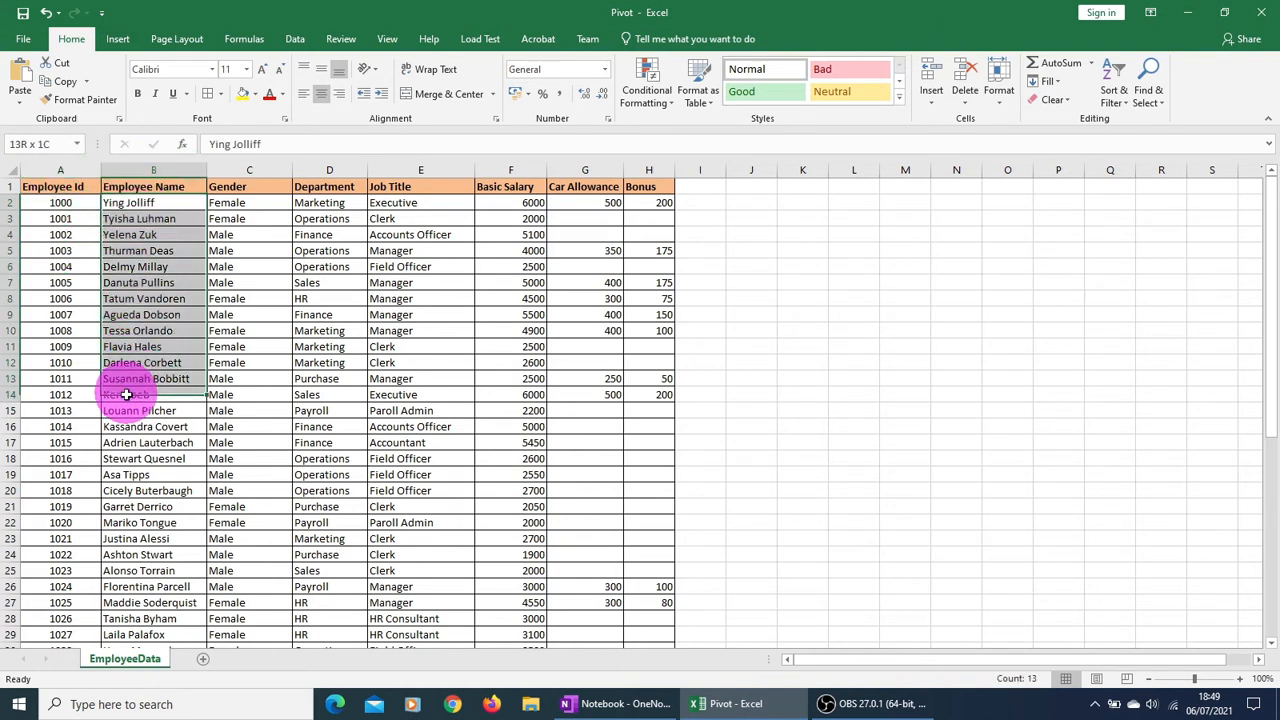
left_click(243, 394)
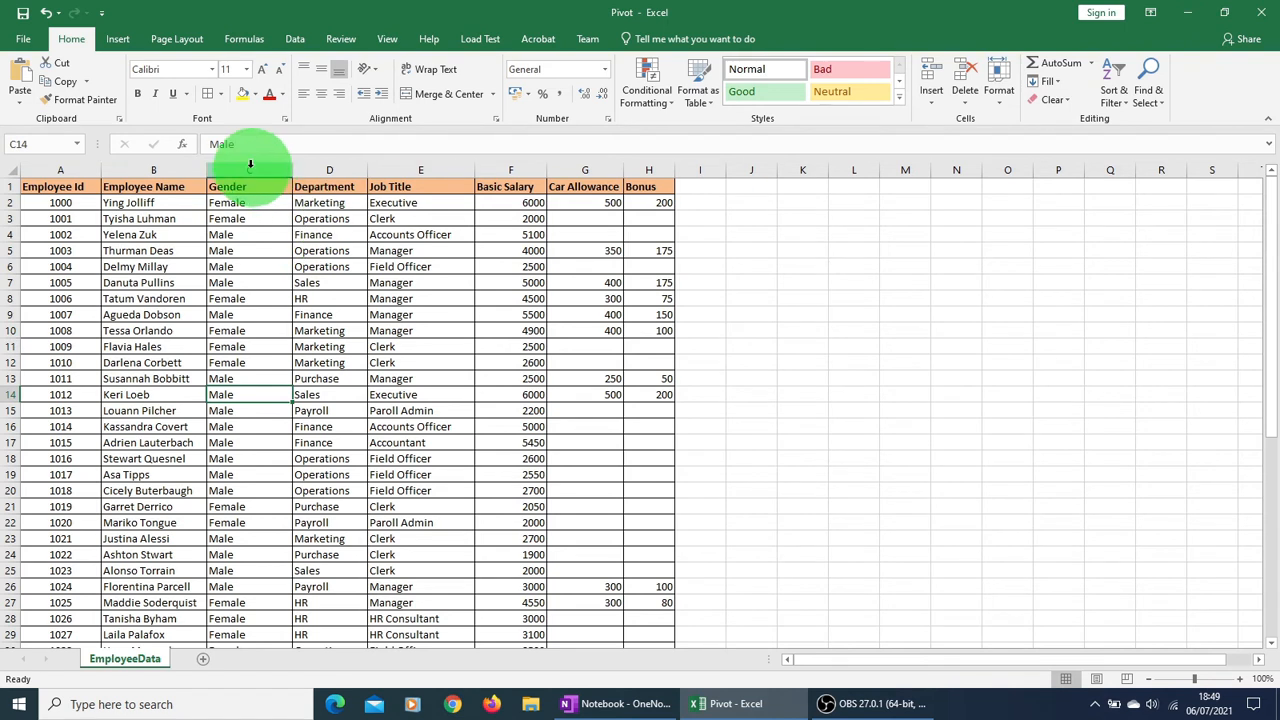
left_click(330, 189)
left_click_drag(330, 189, 284, 404)
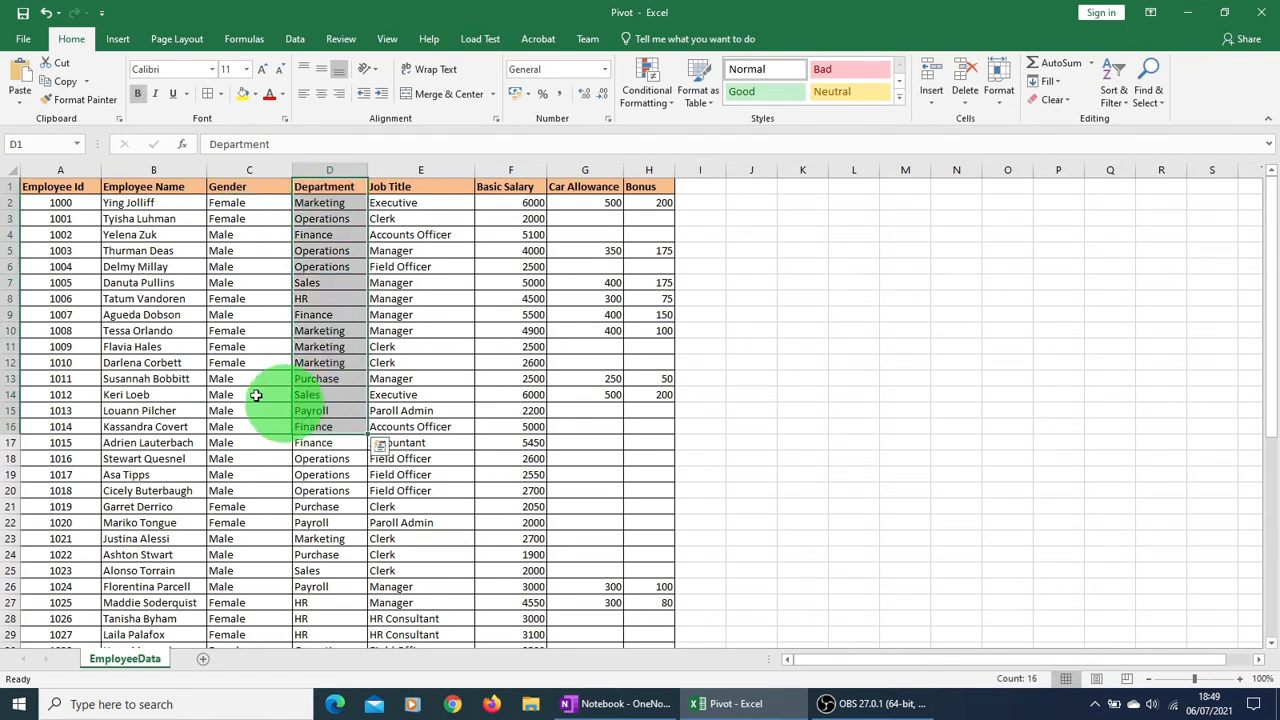
left_click(198, 347)
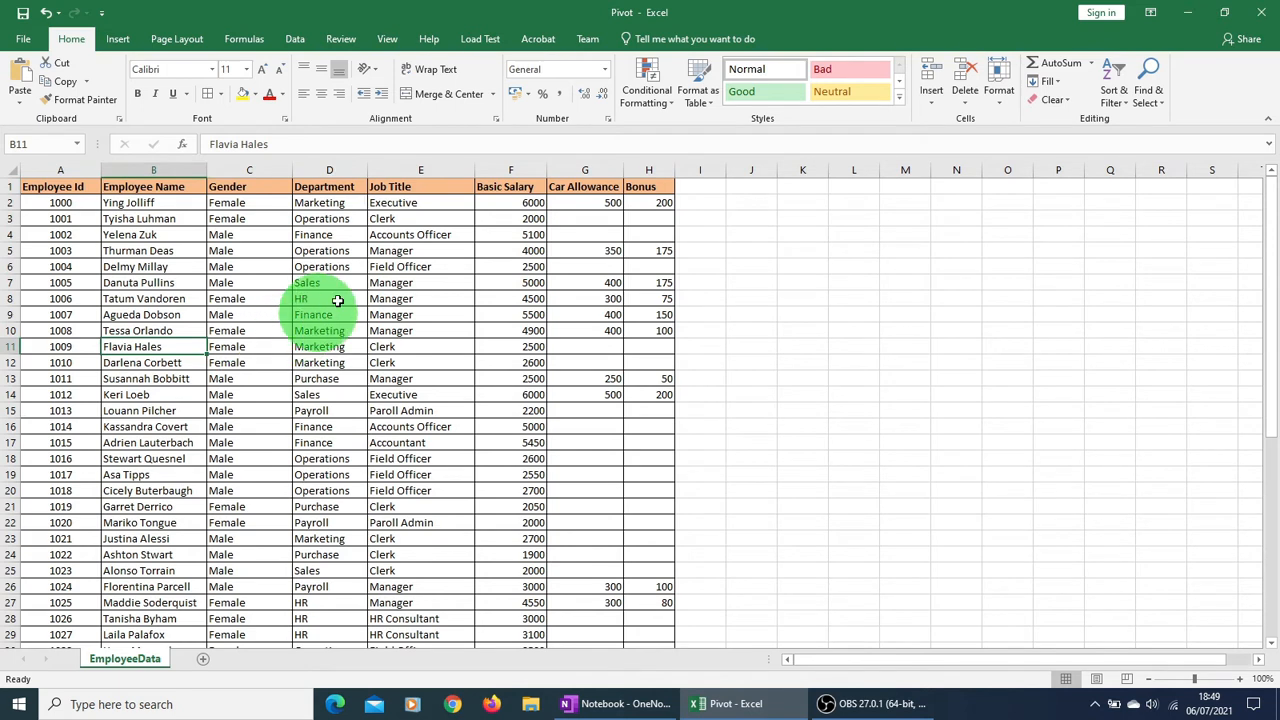
left_click(400, 189)
left_click(408, 266)
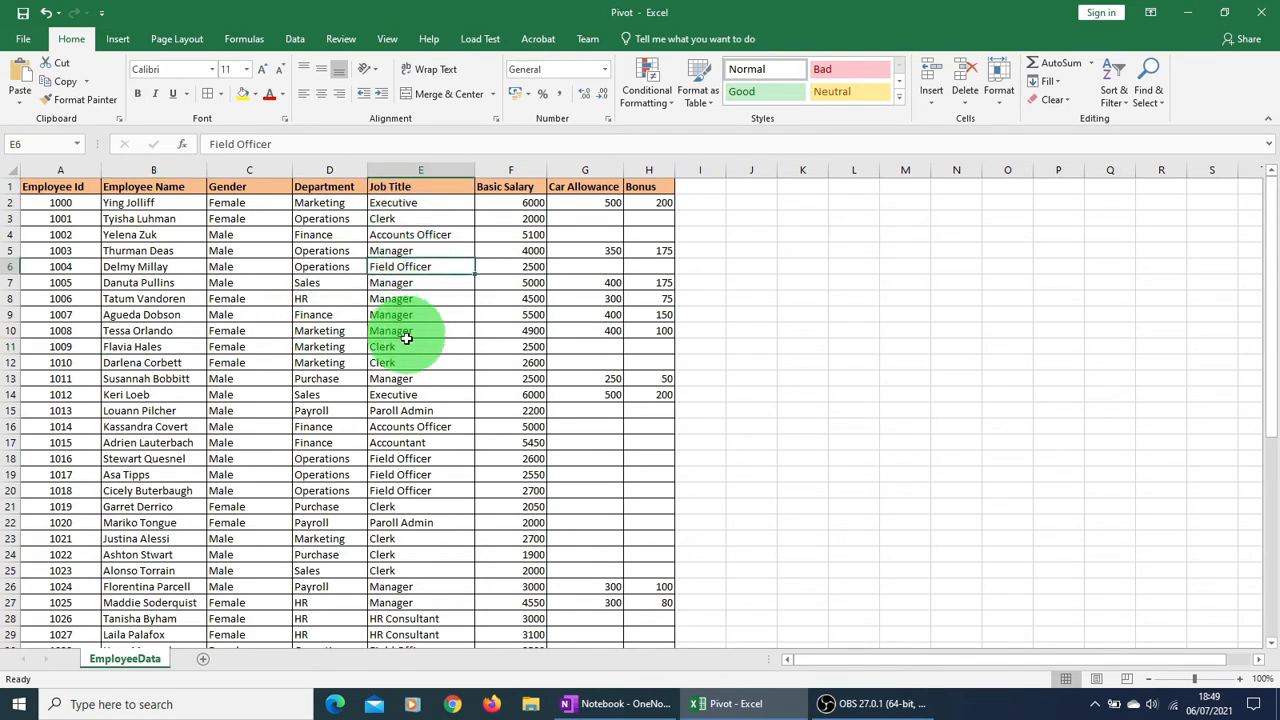
left_click(408, 376)
left_click(522, 279)
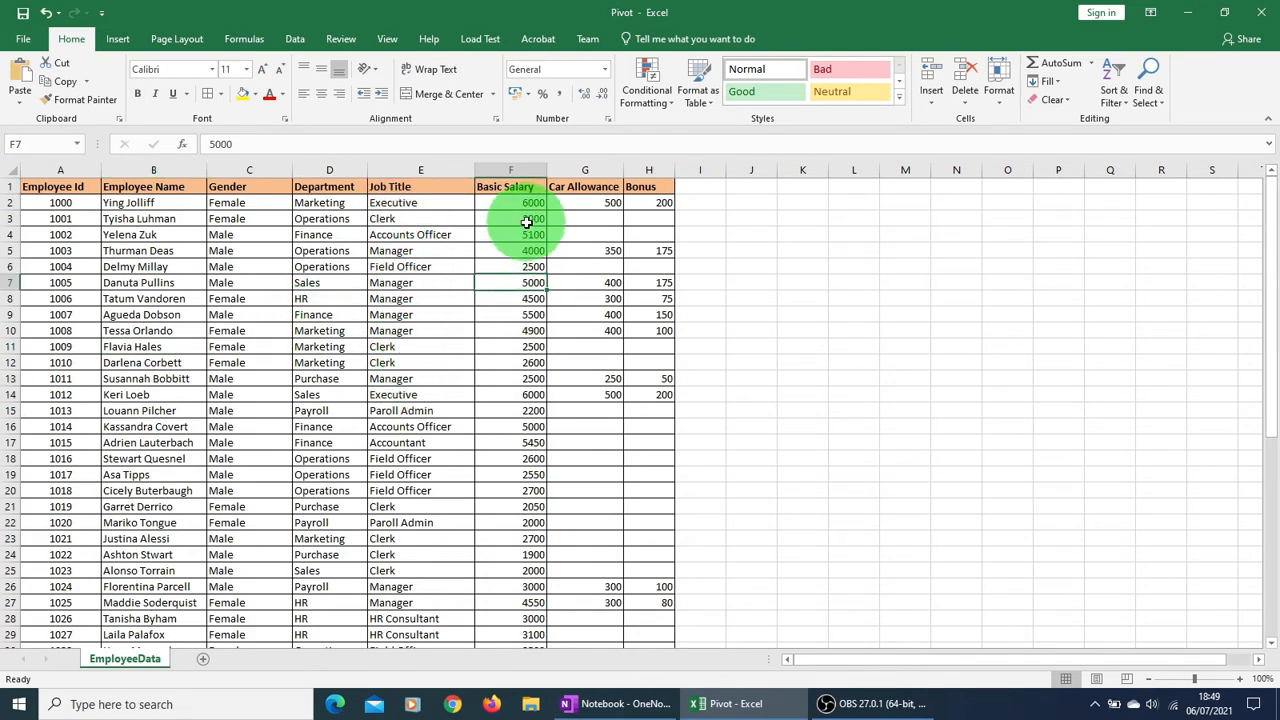
left_click(497, 170)
left_click(491, 265)
left_click(226, 275)
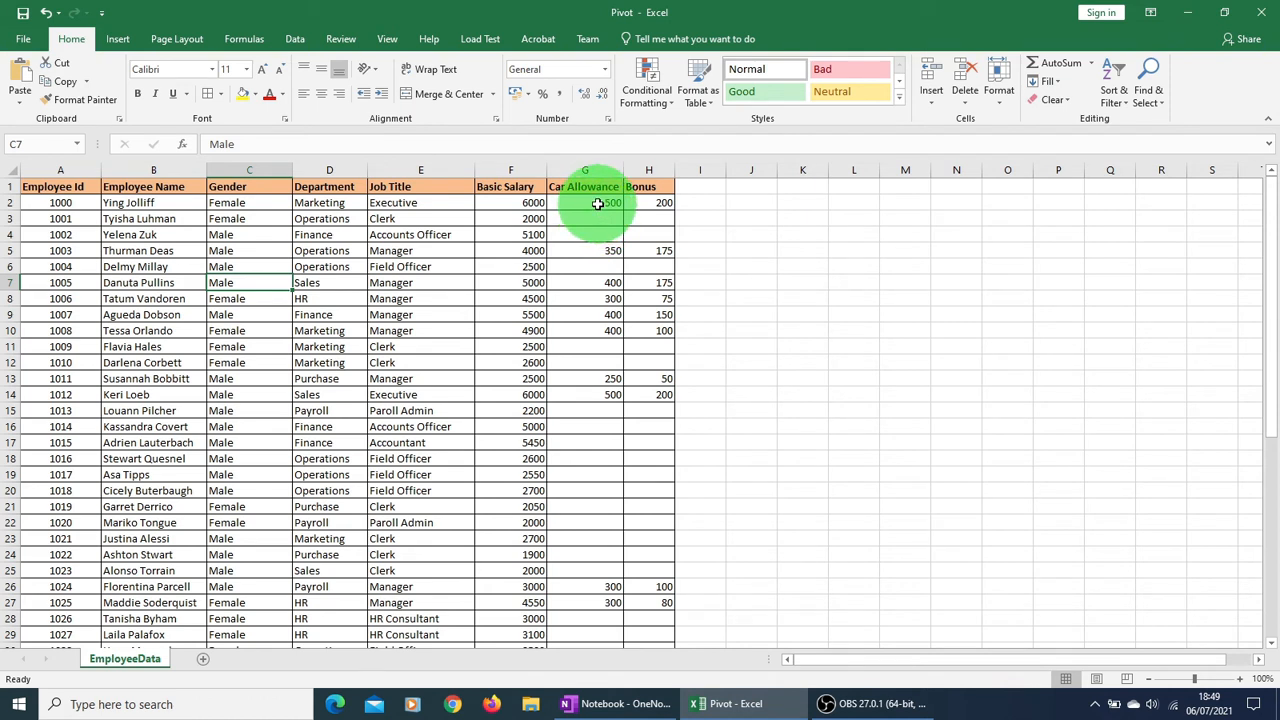
left_click(598, 234)
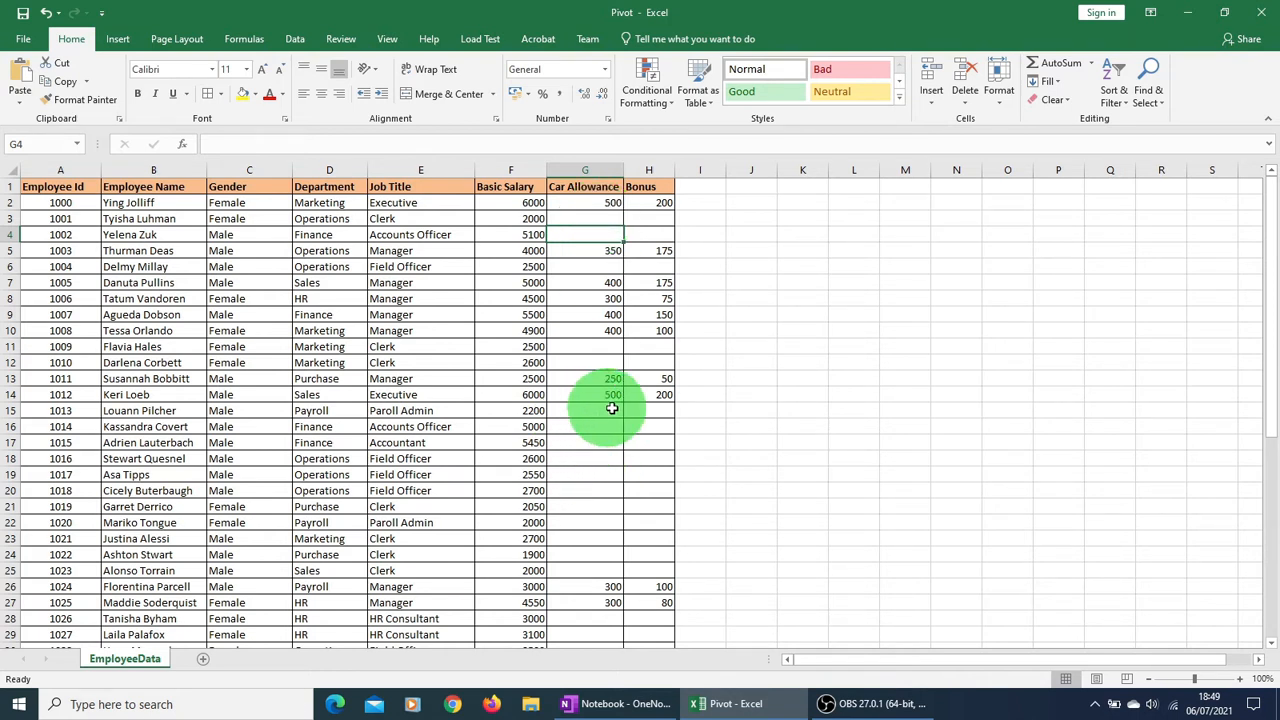
Step: Look through the remaining employee records down to the last row, checking the Car Allowance and Bonus entries
scroll(668, 380, "down", 1)
scroll(668, 385, "down", 3)
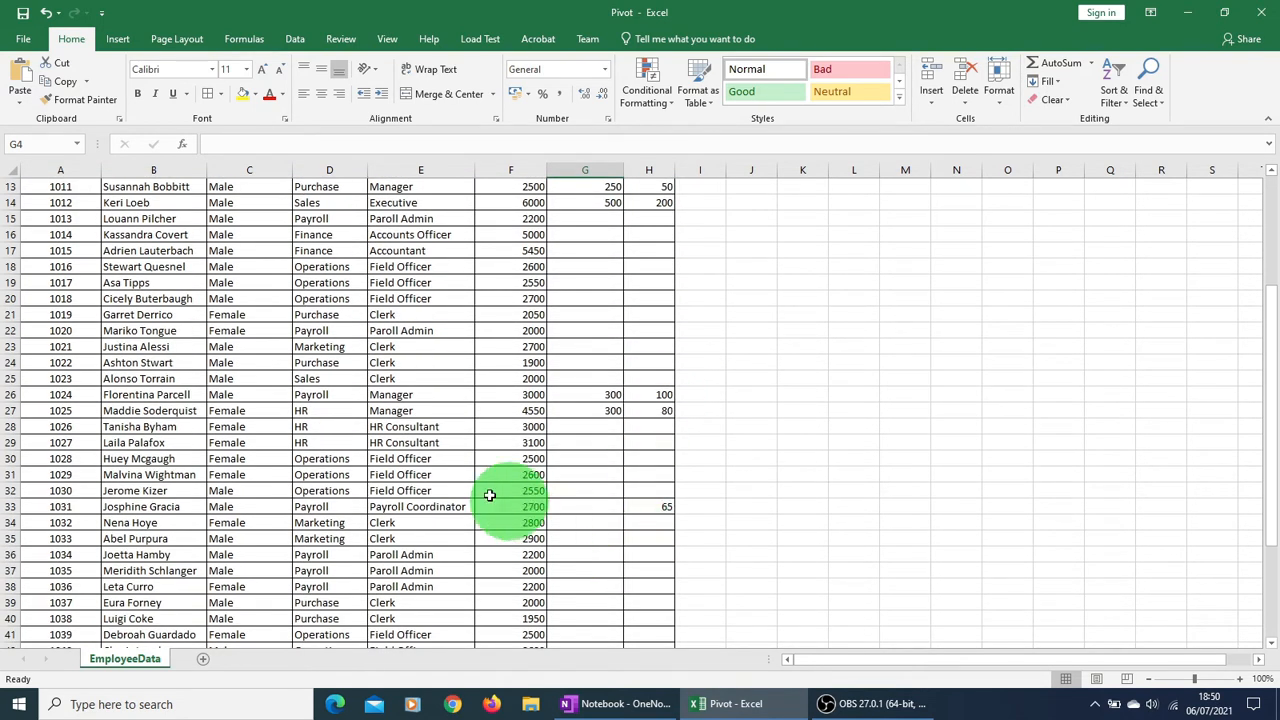
left_click(604, 507)
left_click(651, 507)
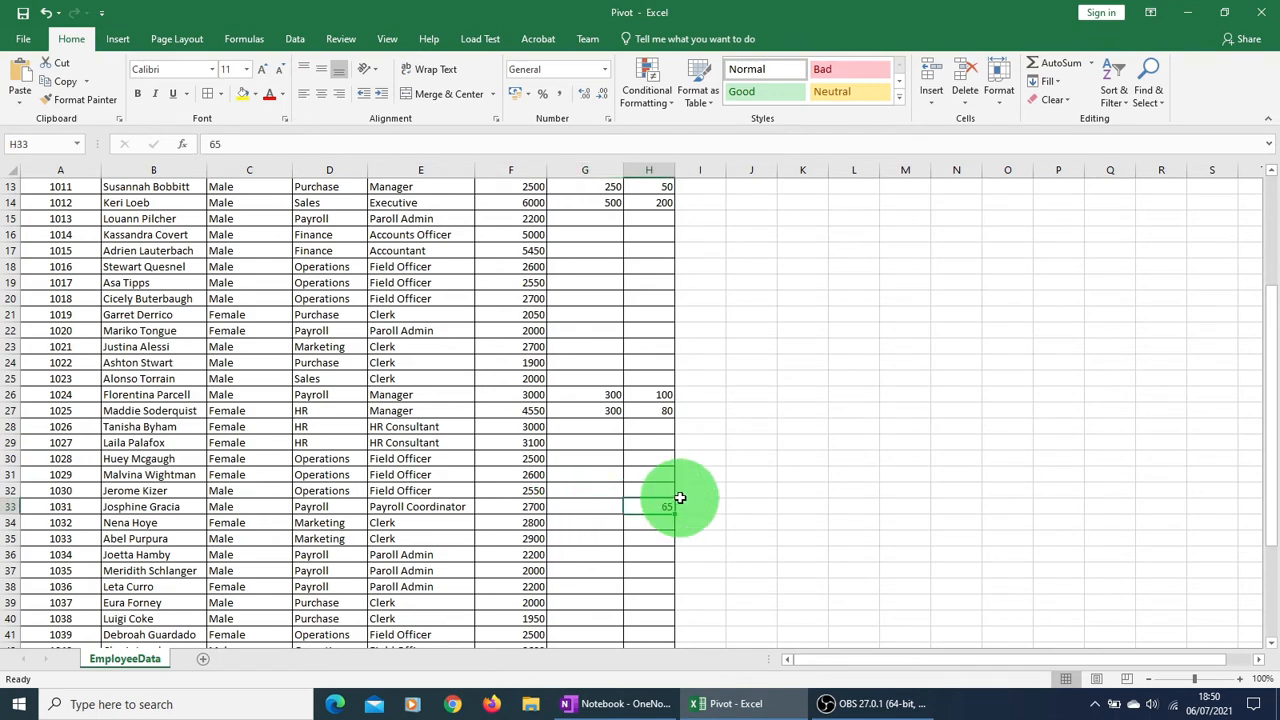
scroll(666, 497, "down", 3)
scroll(672, 496, "down", 1)
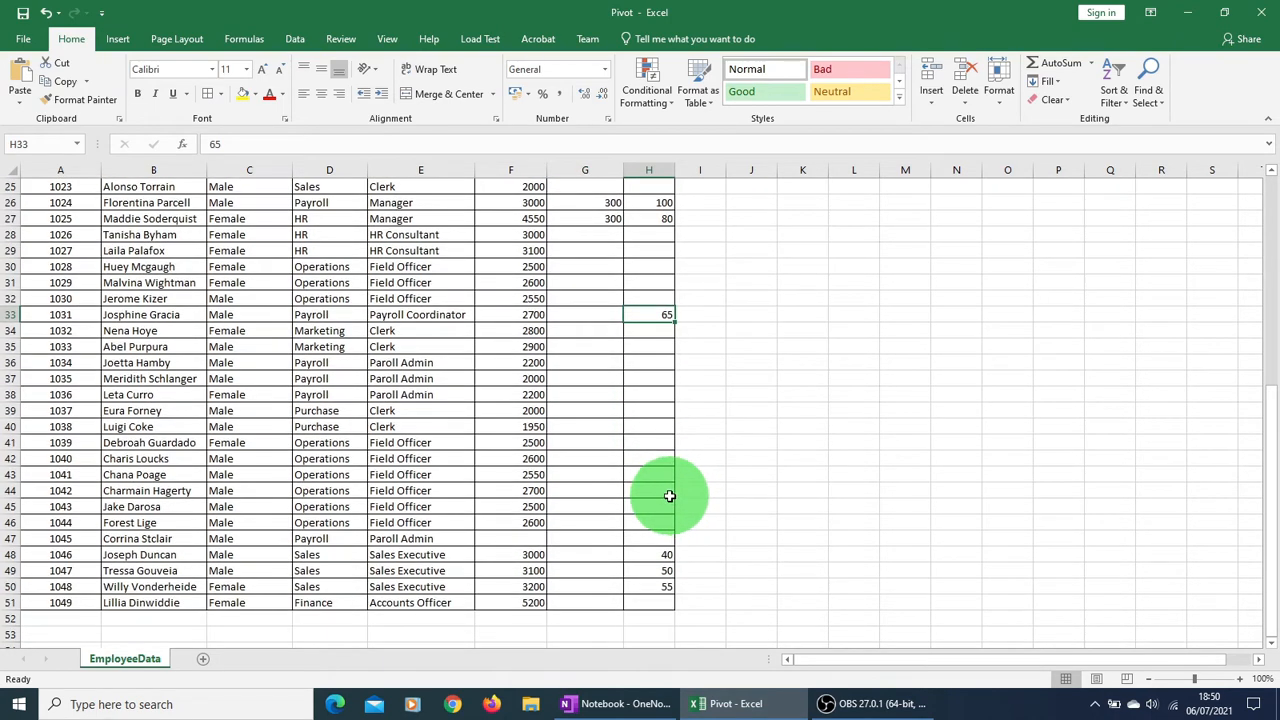
scroll(666, 493, "down", 1)
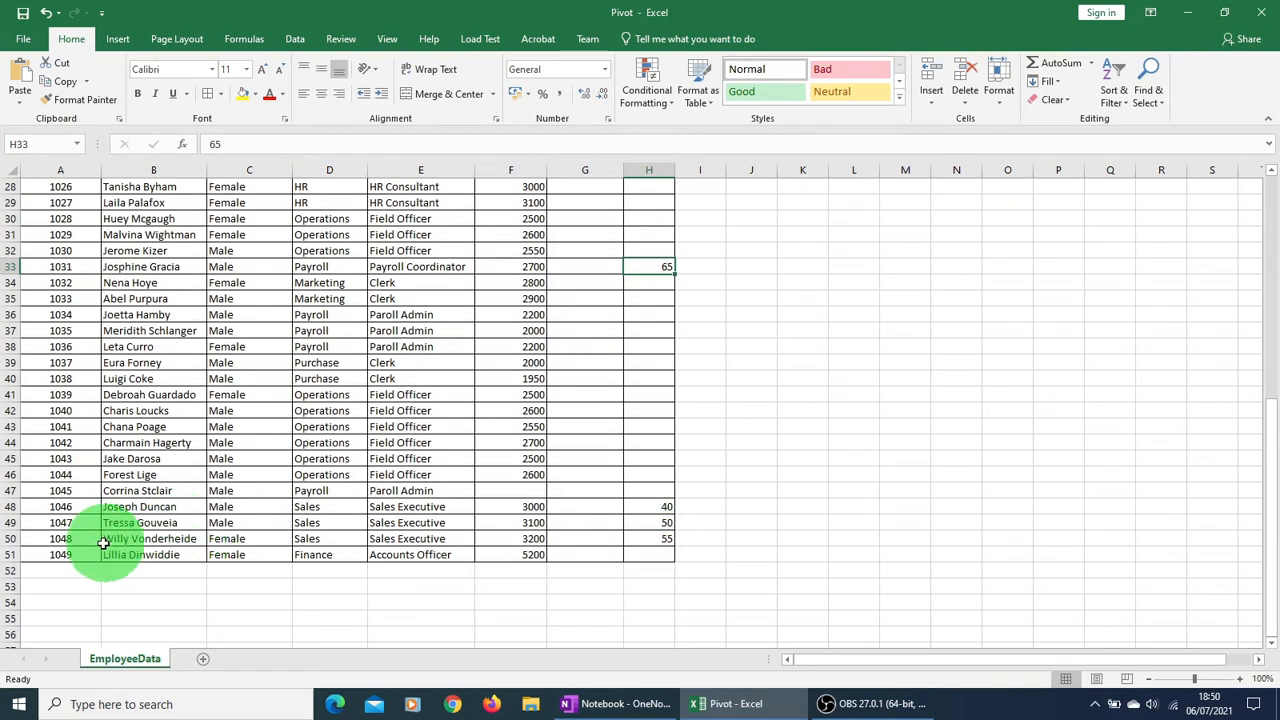
scroll(121, 506, "up", 9)
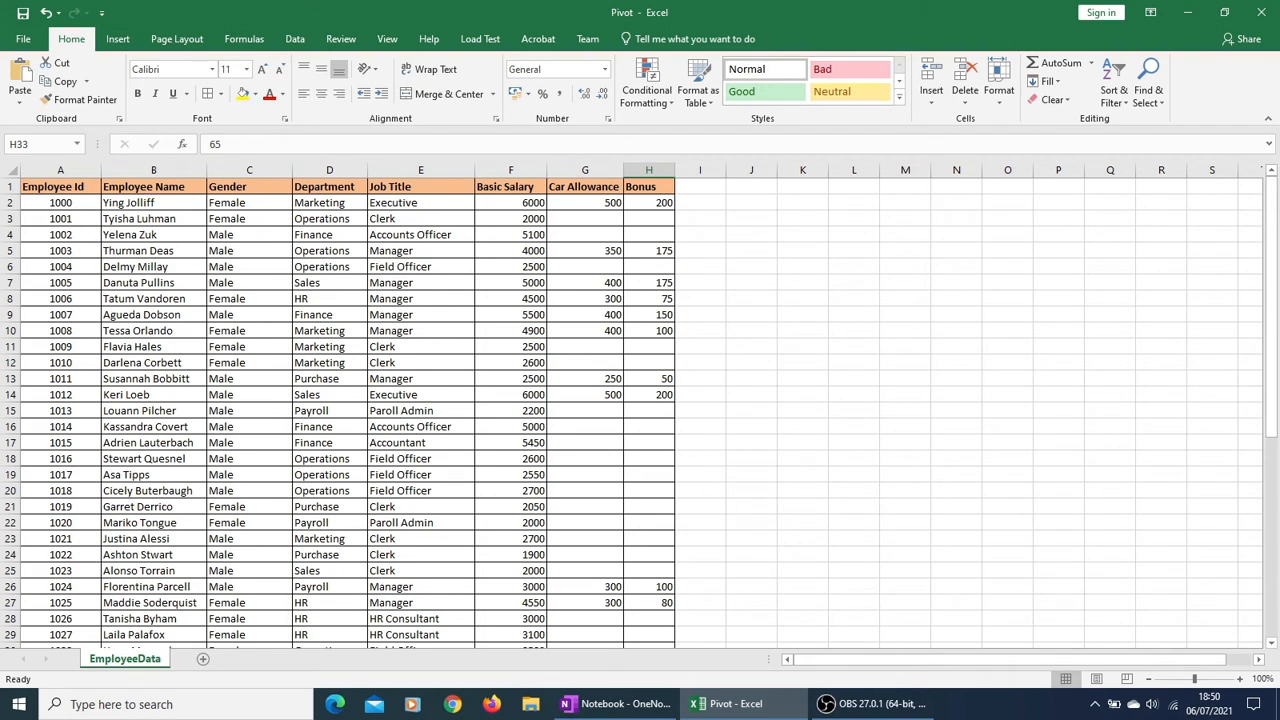
Step: Create a PivotTable on a new worksheet from the range EmployeeData!$A$1:$H$51
left_click(252, 330)
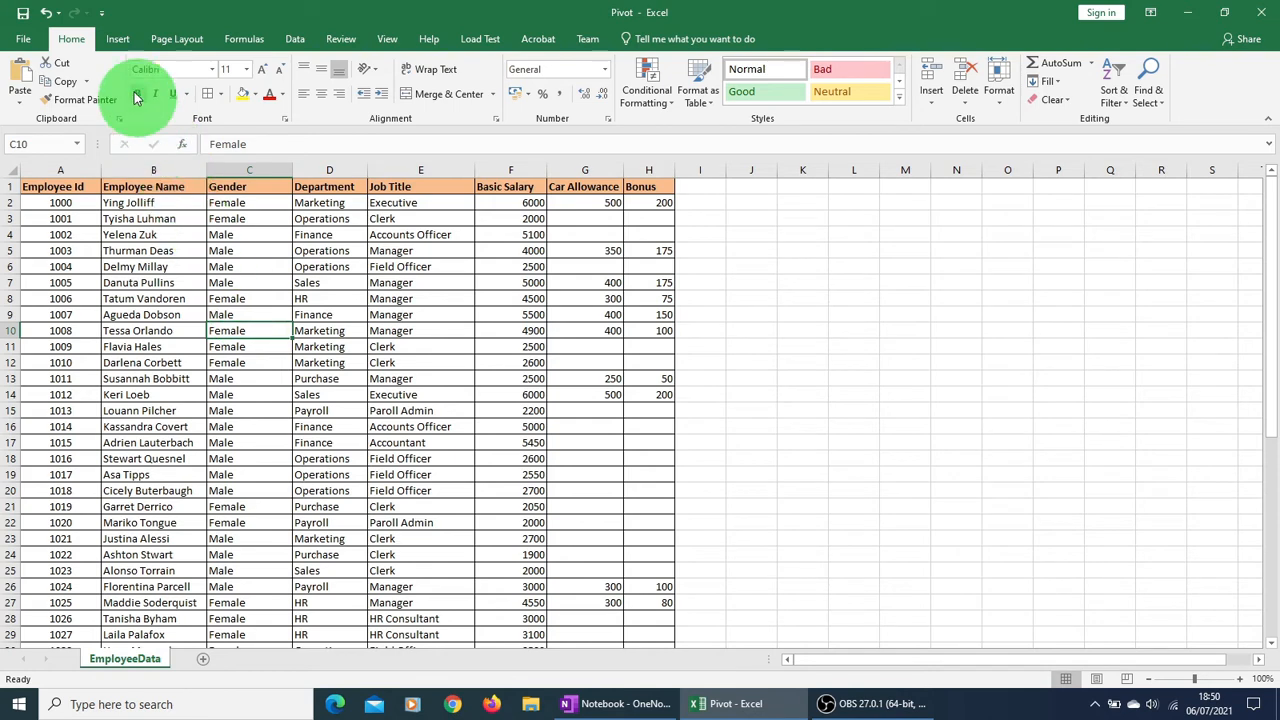
left_click(117, 42)
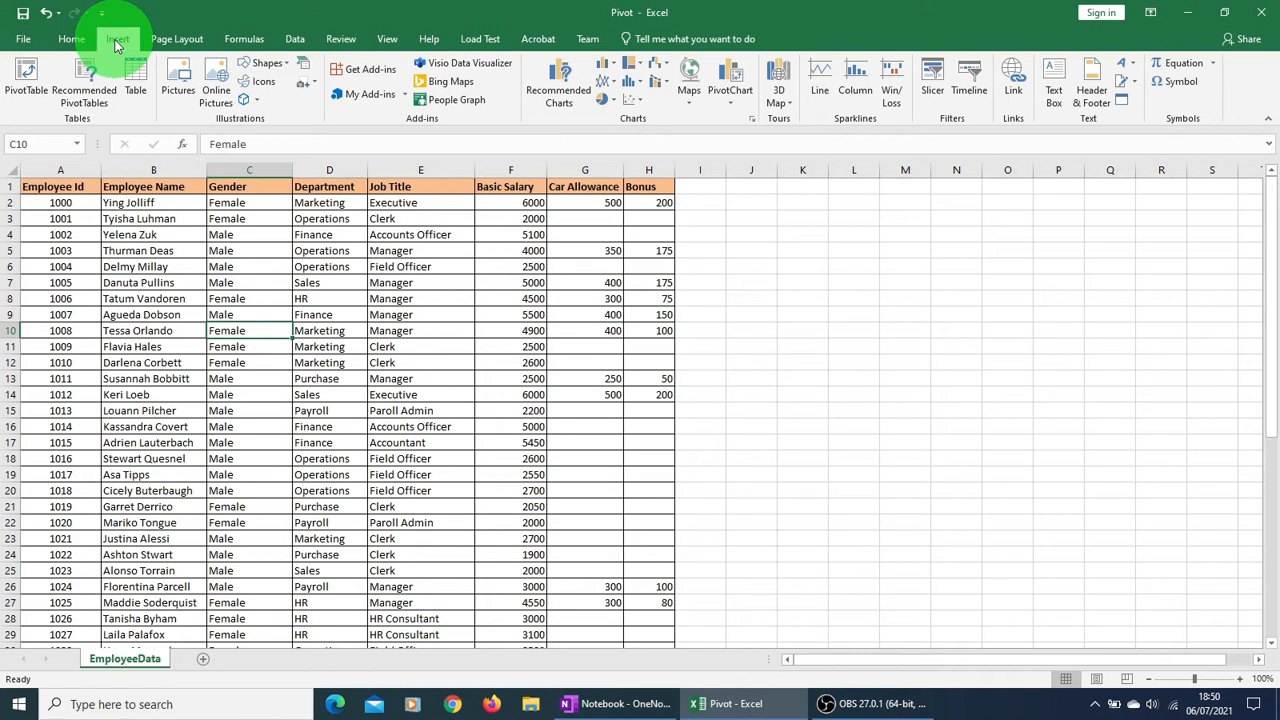
left_click(24, 80)
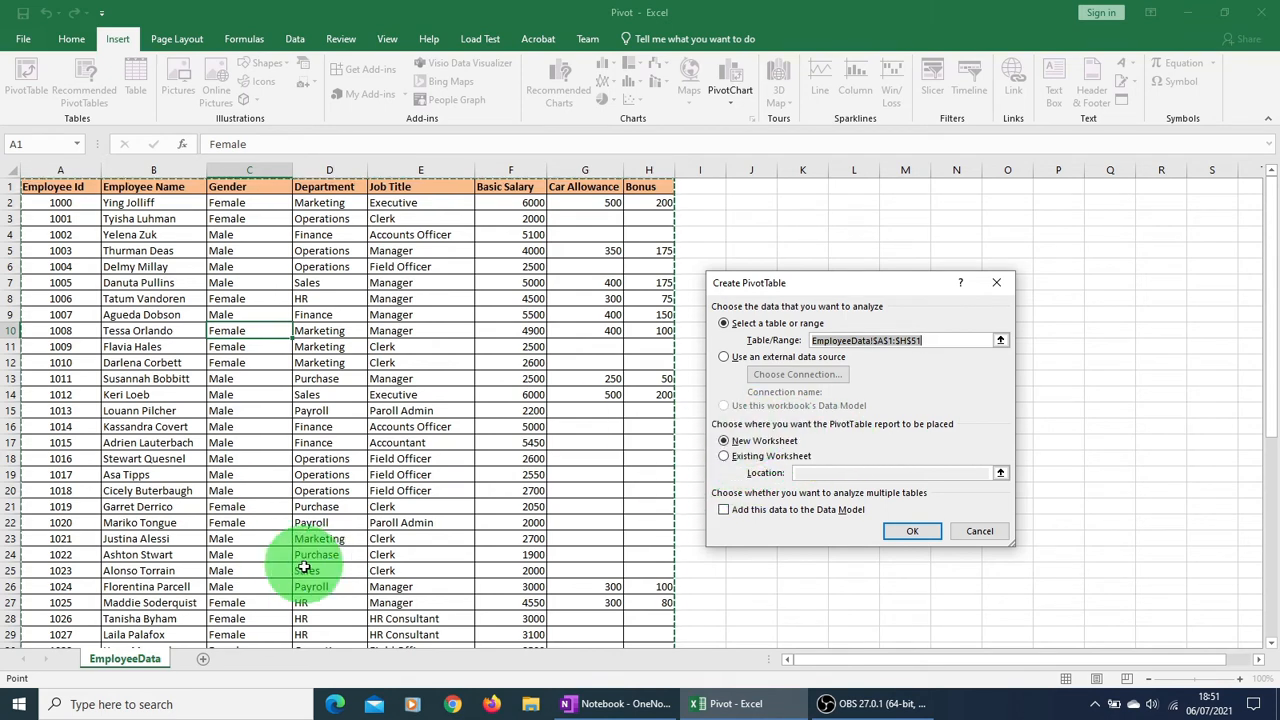
left_click(908, 535)
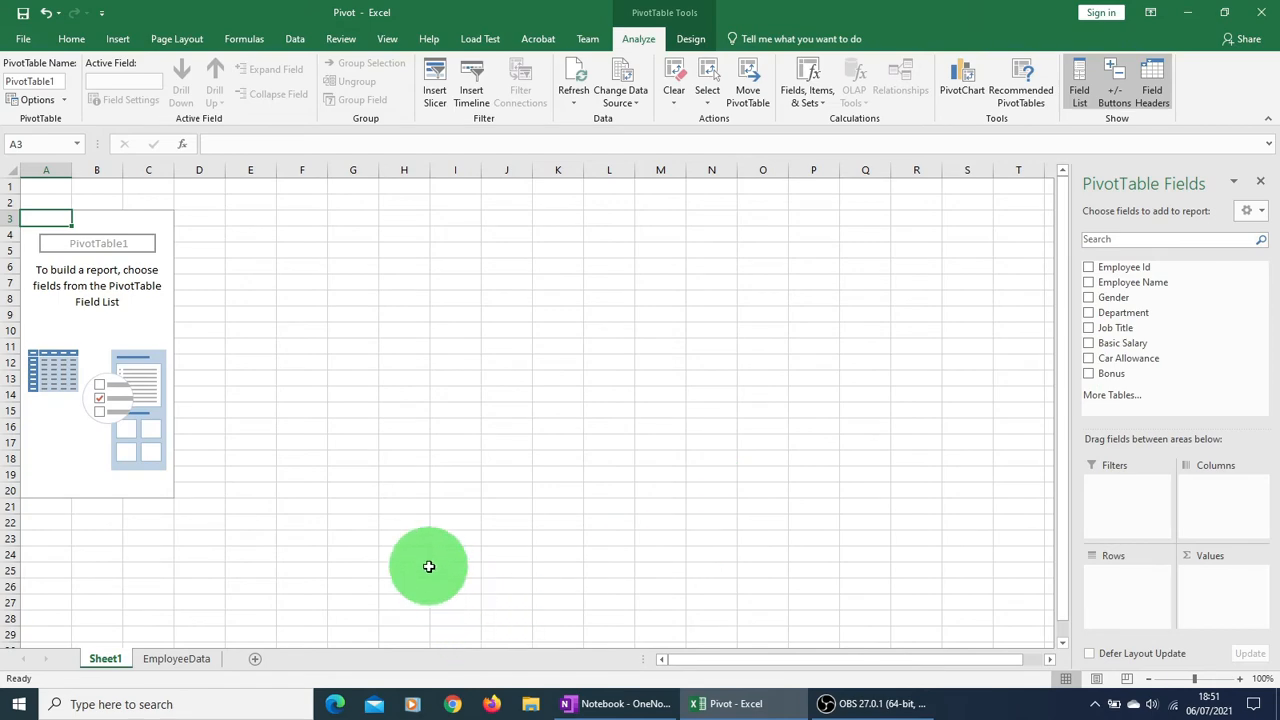
Step: Compare the source data on the EmployeeData sheet with the field list and layout areas of the empty PivotTable on Sheet1
left_click(183, 665)
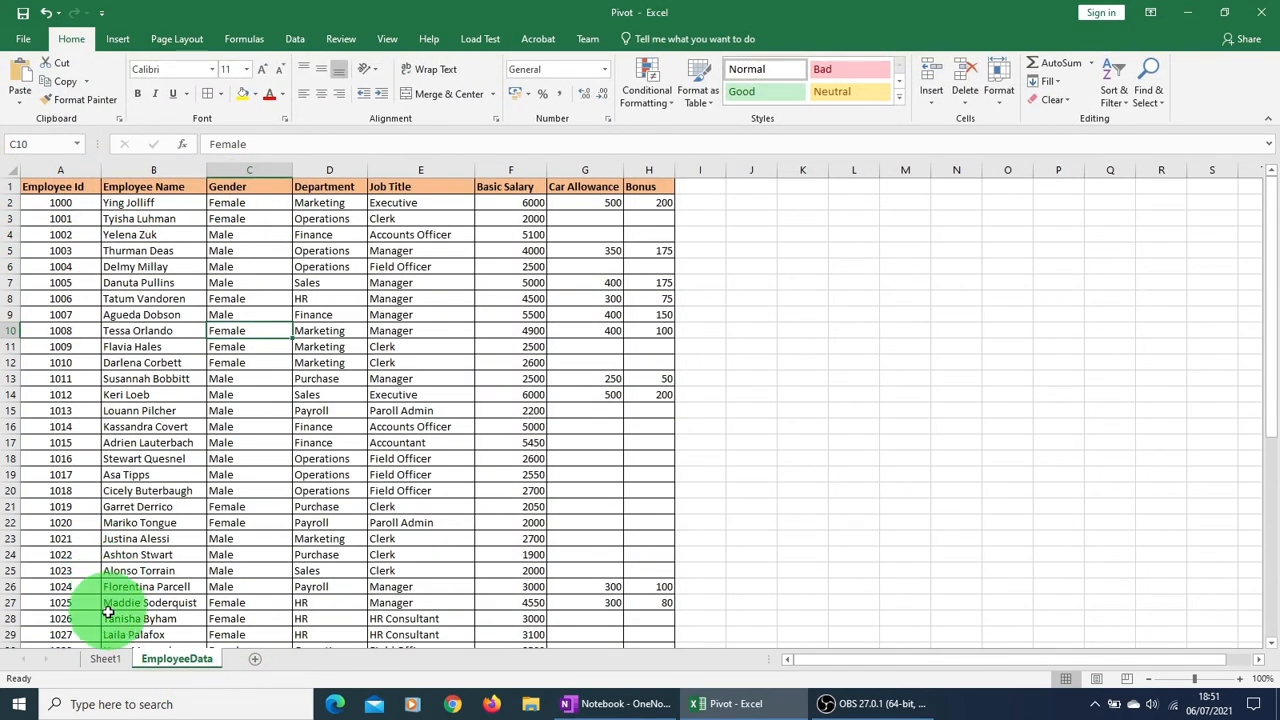
left_click(105, 658)
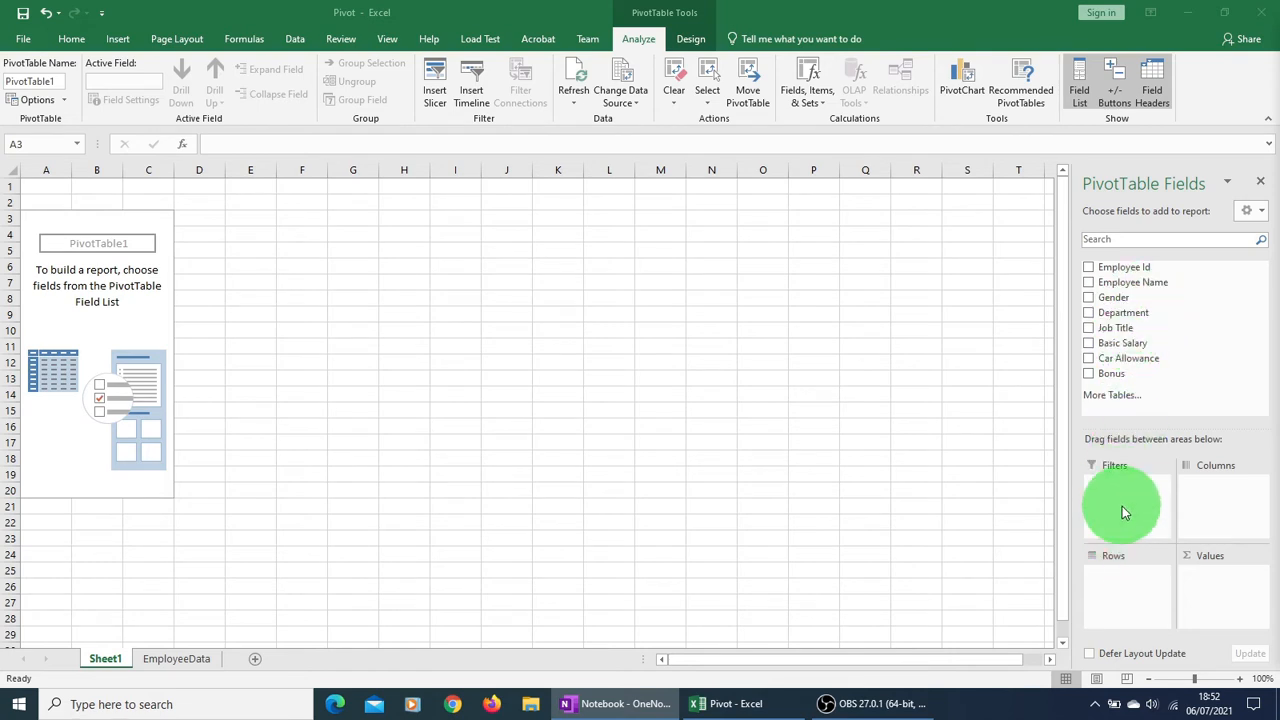
left_click(1122, 508)
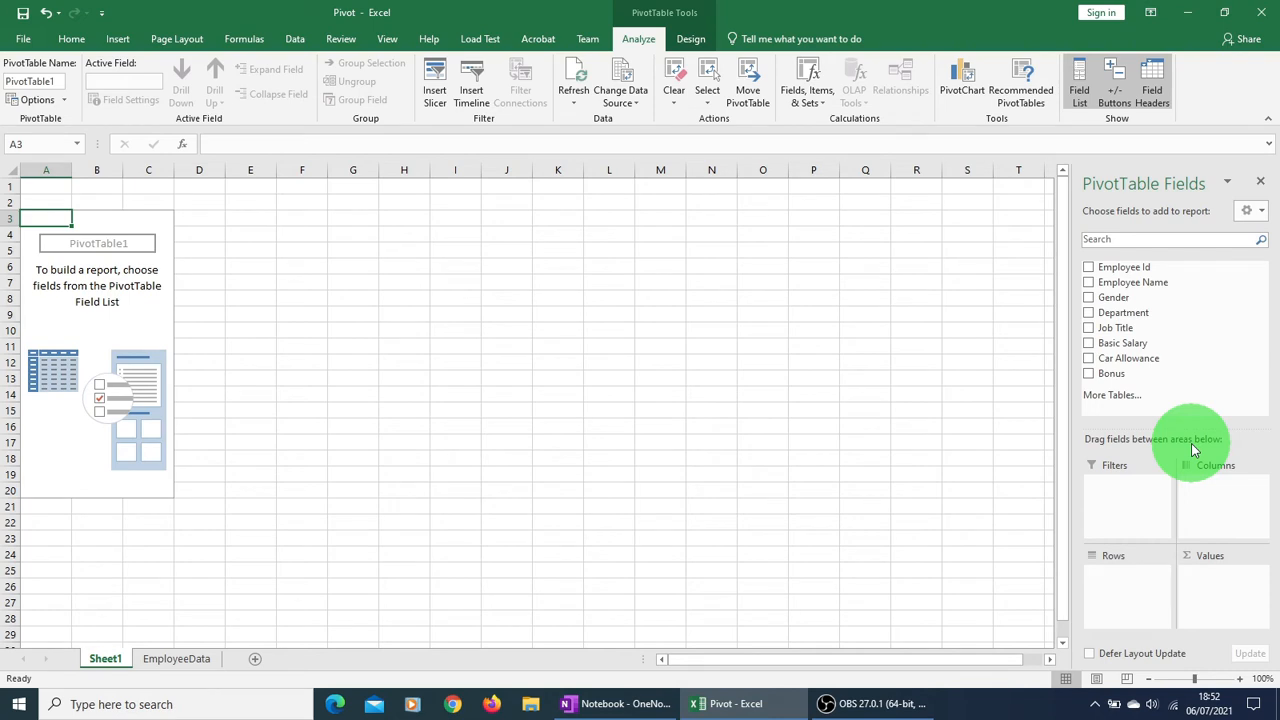
left_click(1211, 507)
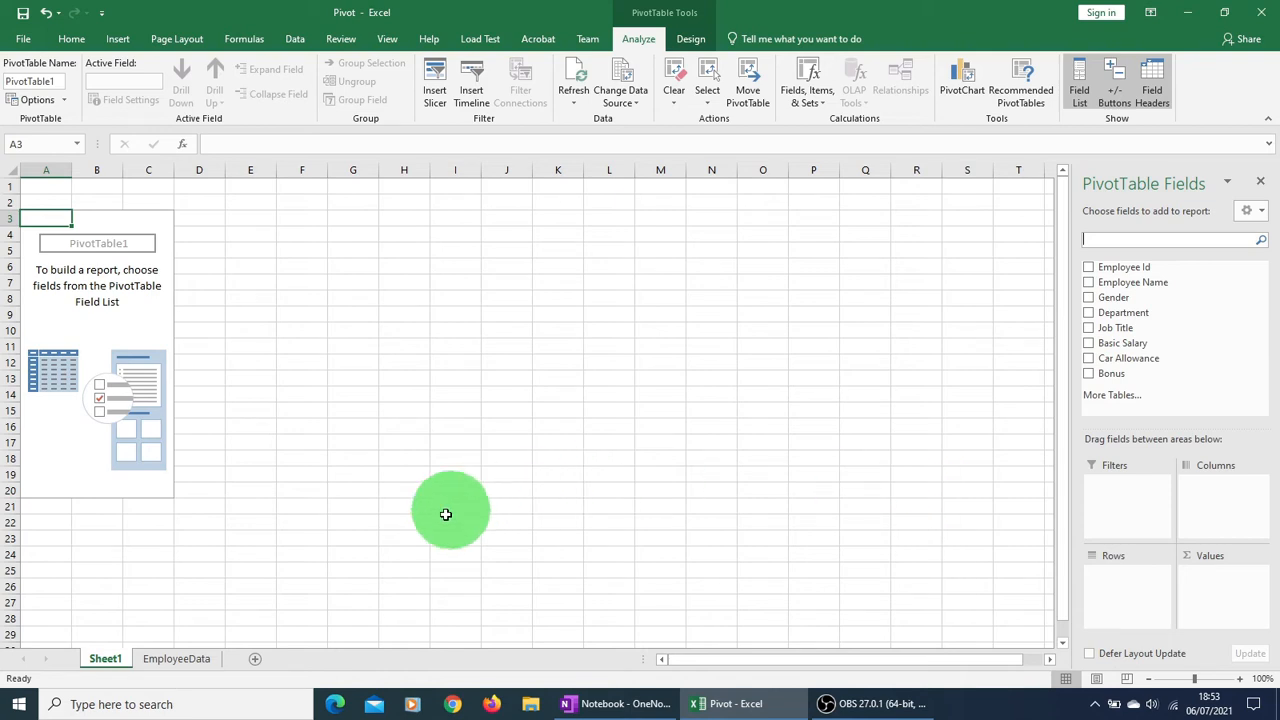
left_click(185, 658)
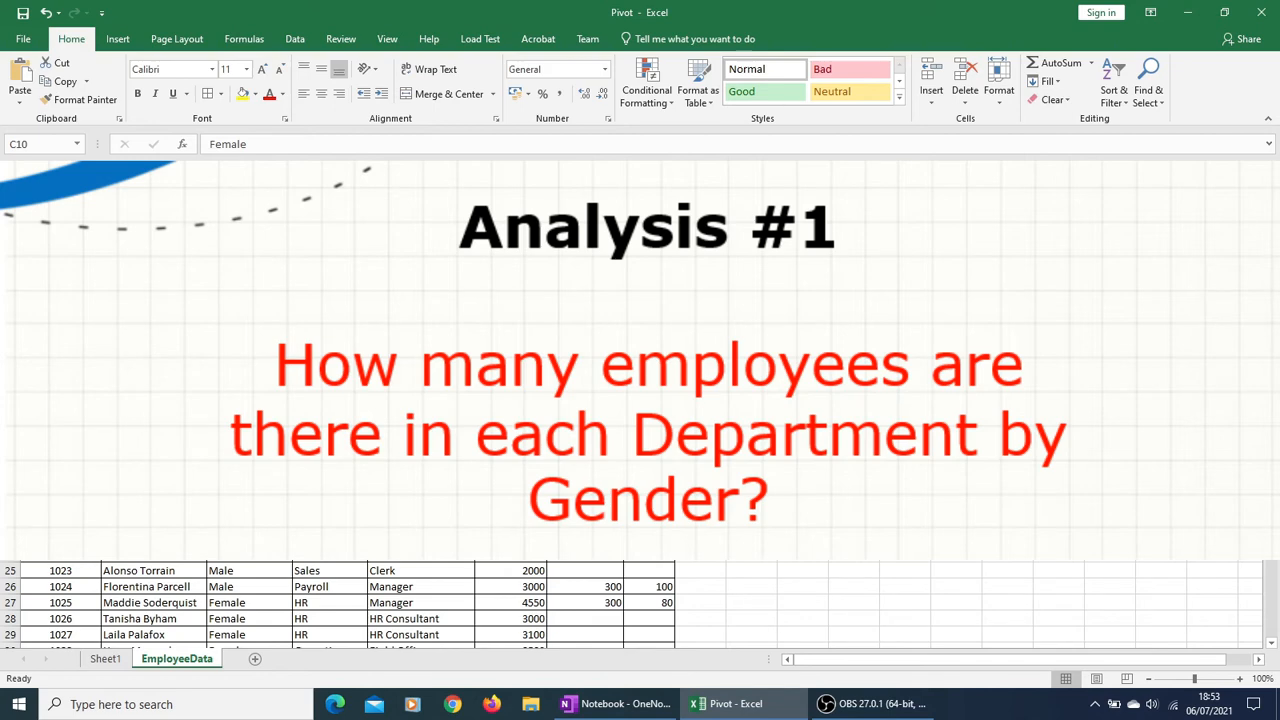
left_click(108, 658)
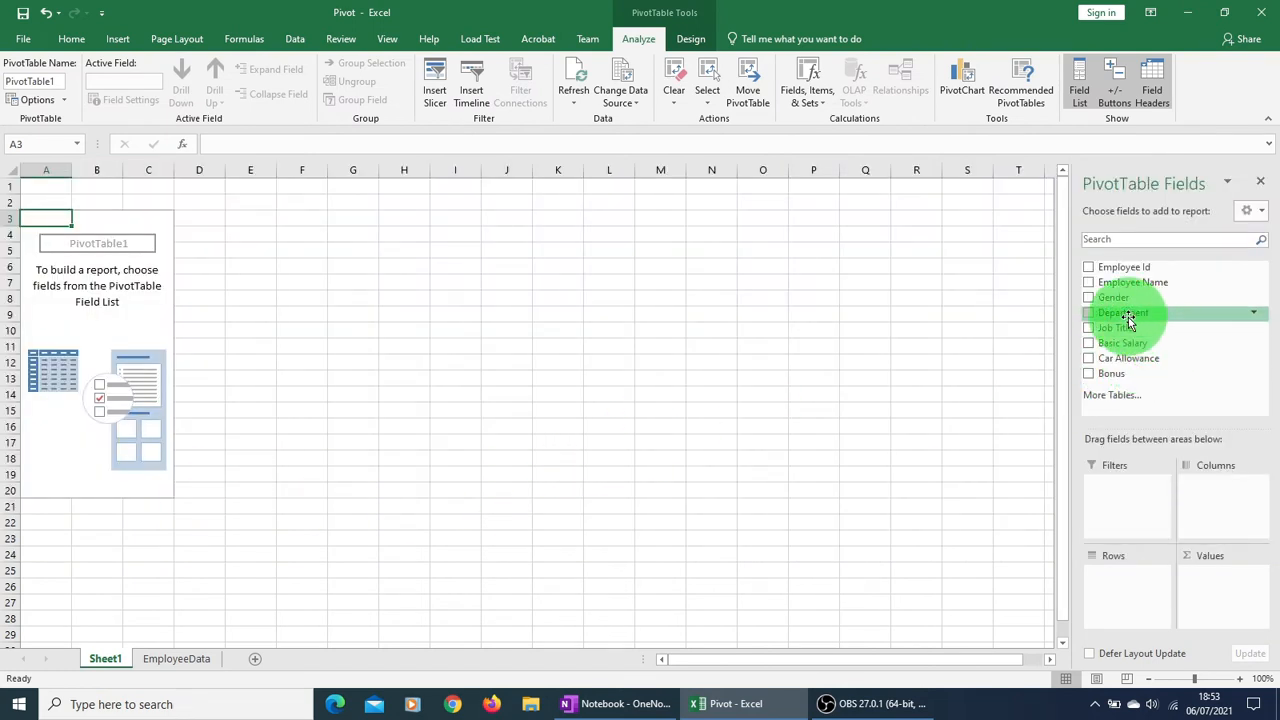
Step: Add Department as the PivotTable's row field, with Job Title nested beneath it
left_click_drag(1129, 318, 1119, 610)
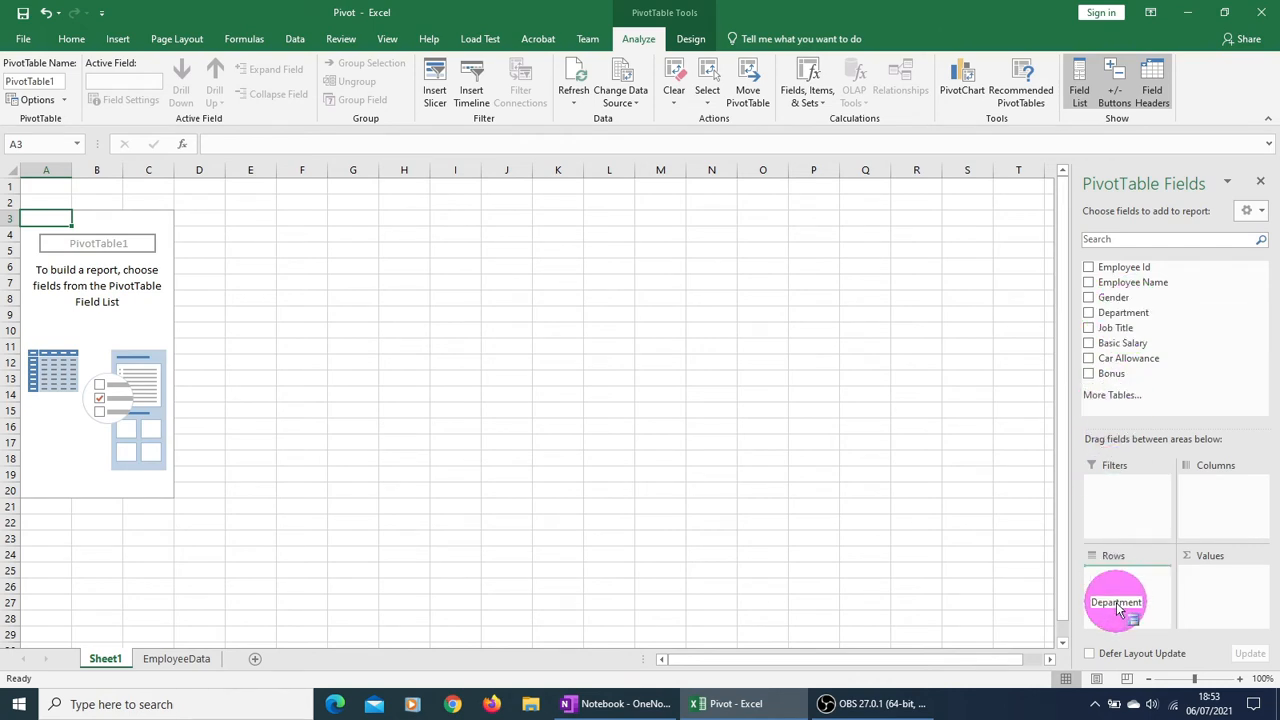
left_click_drag(1118, 610, 1119, 609)
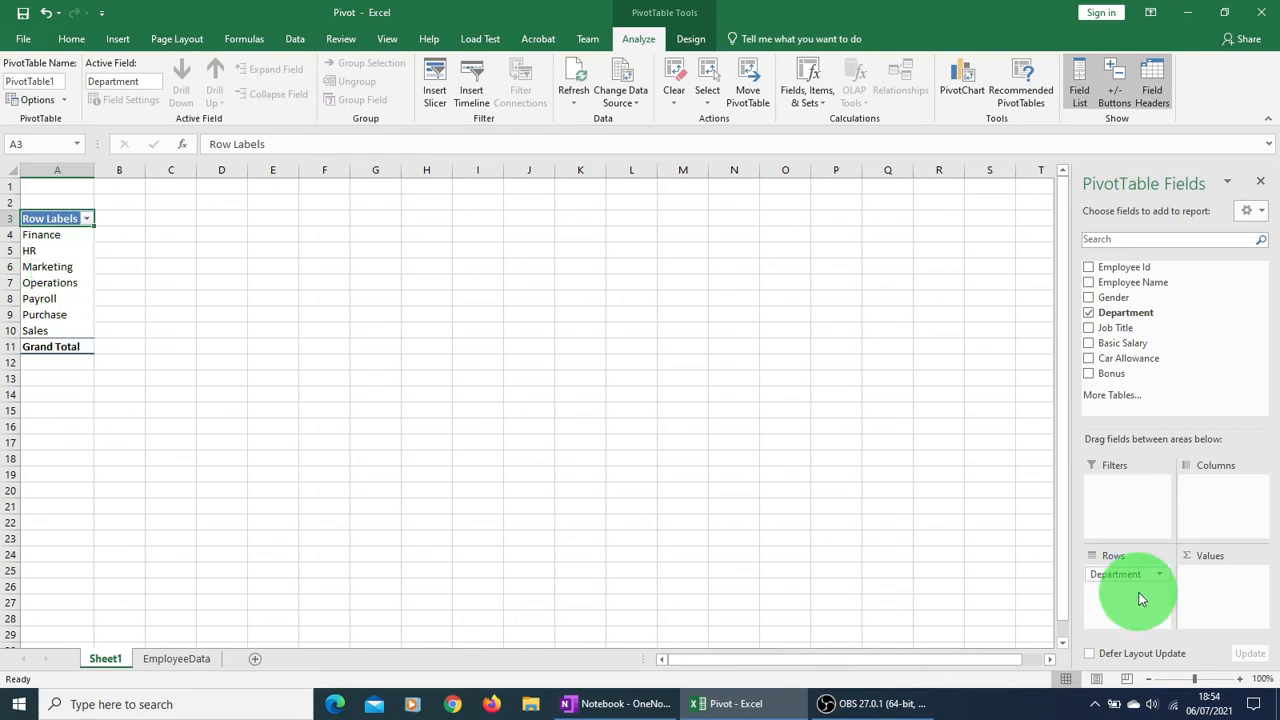
left_click_drag(1116, 327, 1111, 590)
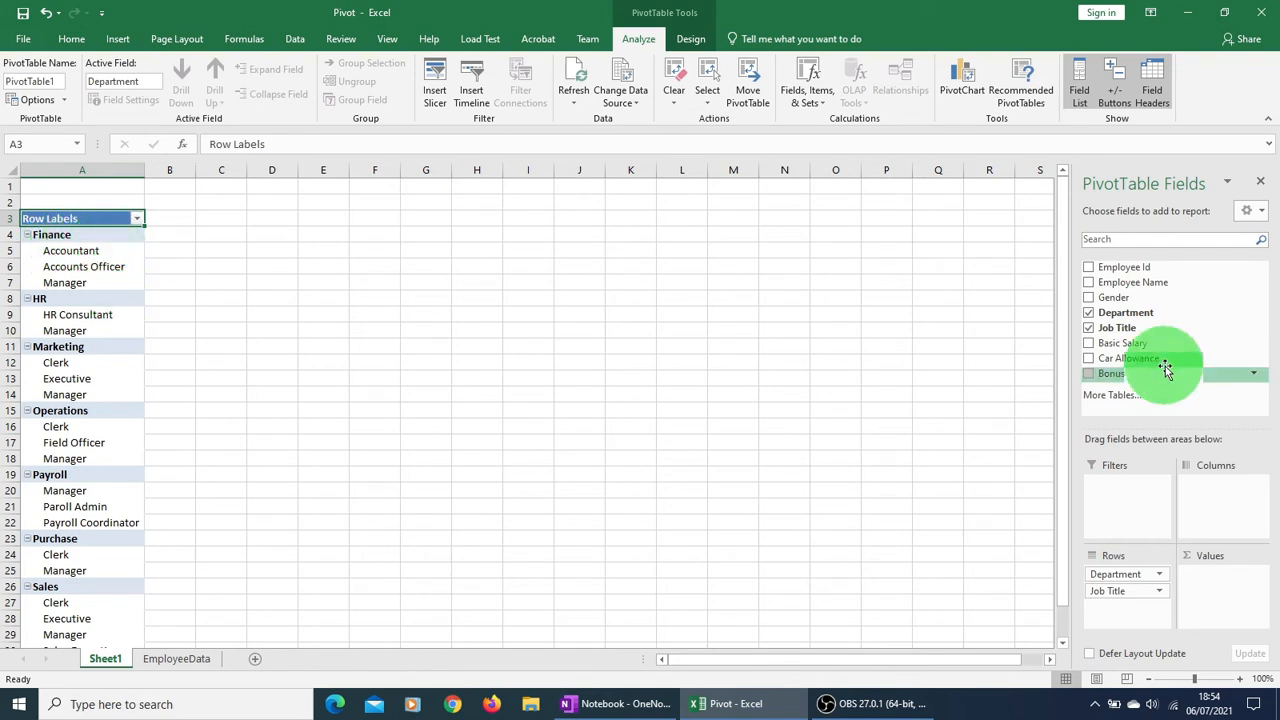
Step: Put Gender in the PivotTable's columns and Employee Name in its values as a count
left_click_drag(1128, 297, 1236, 488)
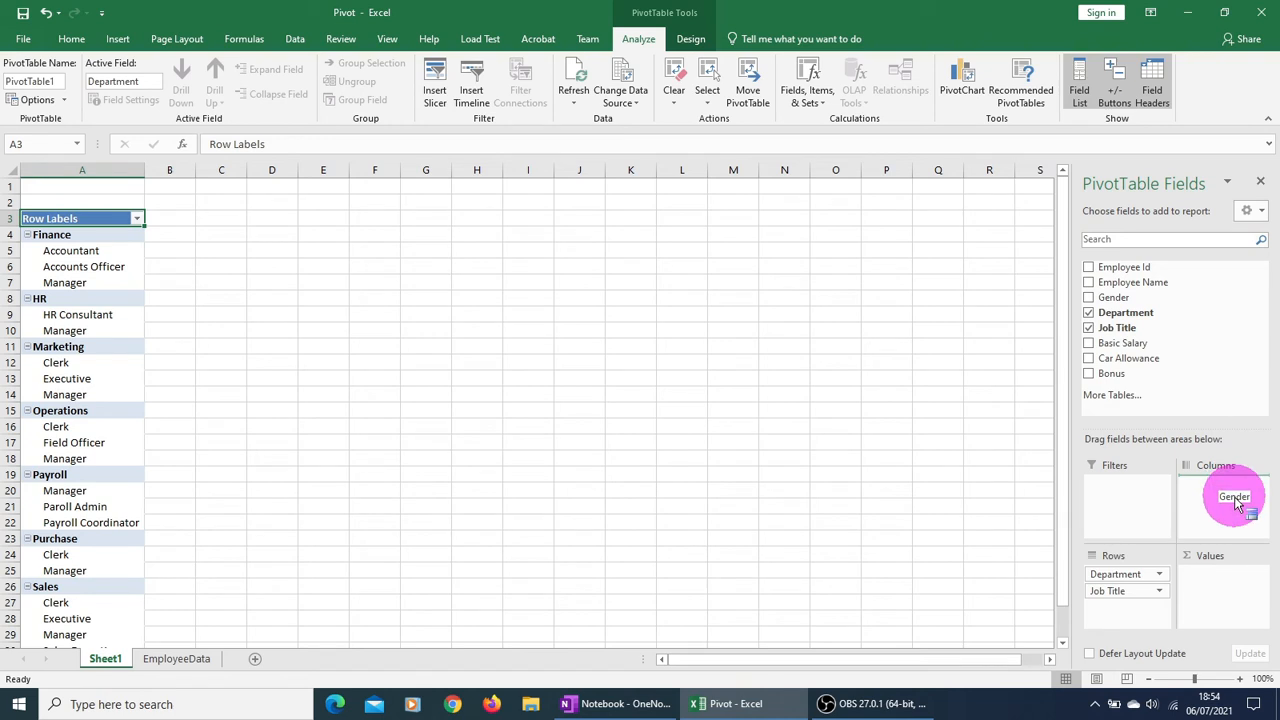
left_click_drag(1237, 503, 1237, 500)
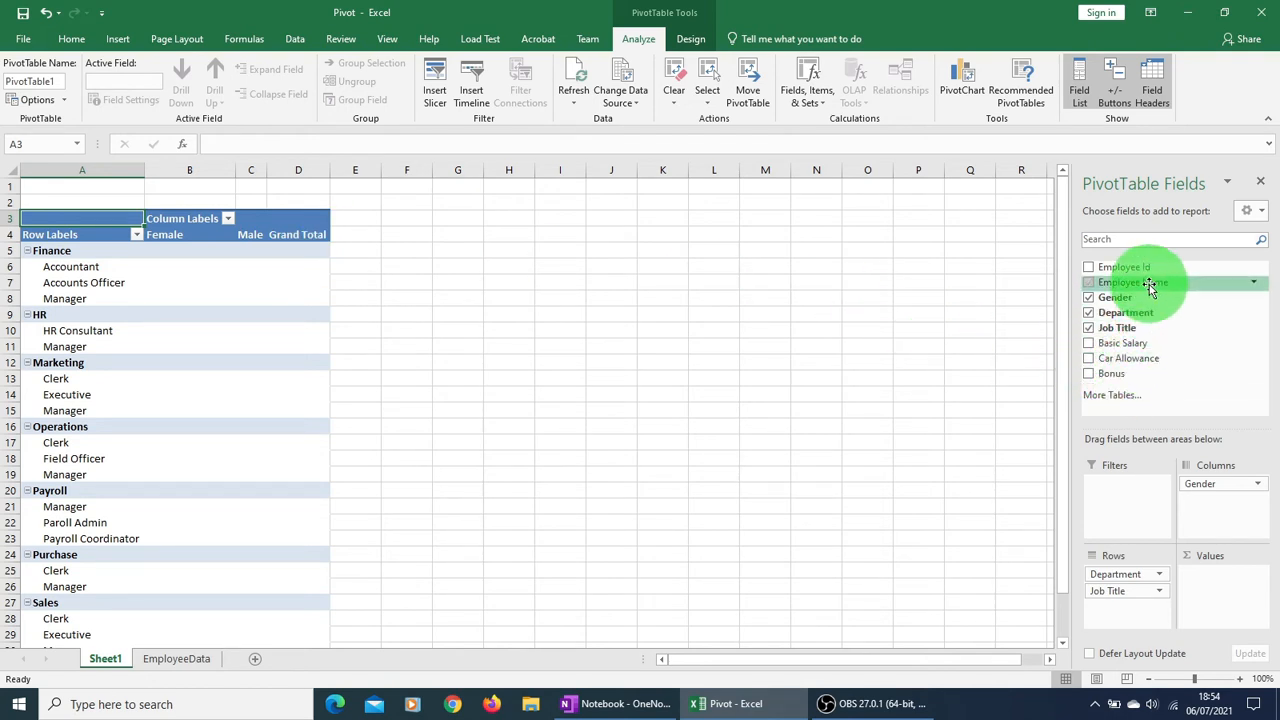
left_click_drag(1150, 287, 1210, 592)
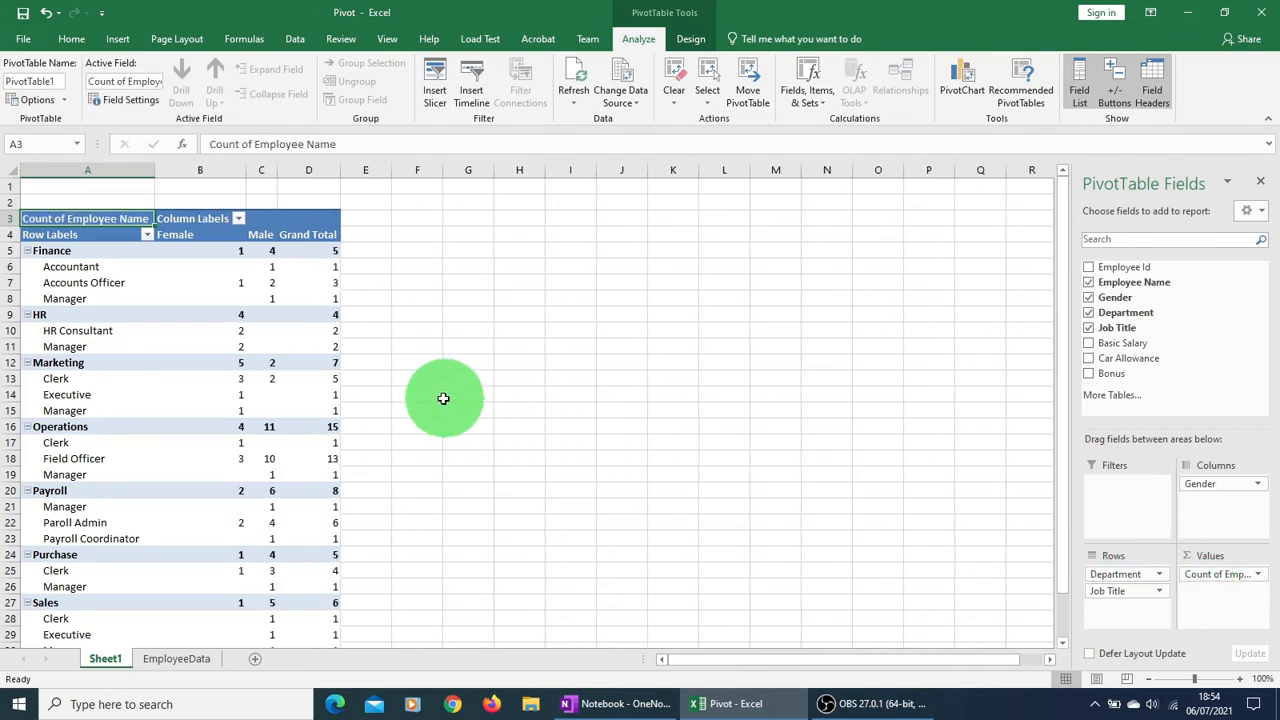
Step: Examine the Finance department's Accountant counts for male and female employees in the PivotTable
left_click(38, 250)
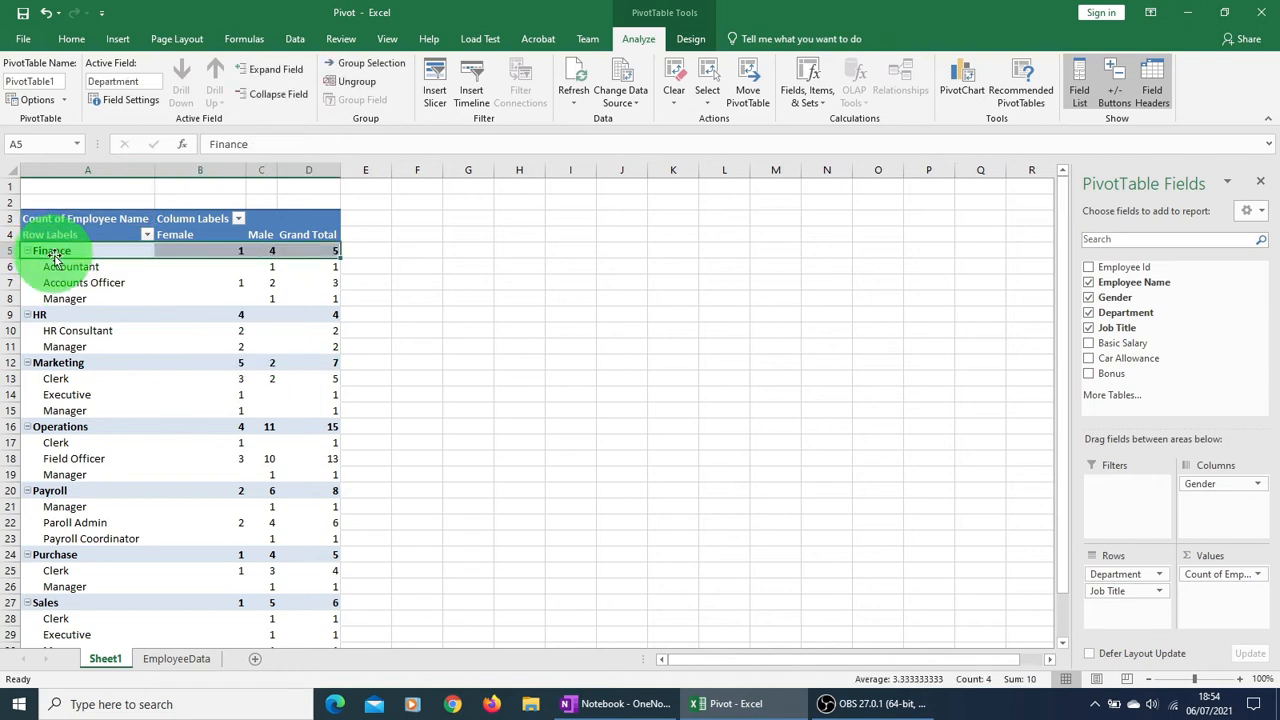
left_click(75, 268)
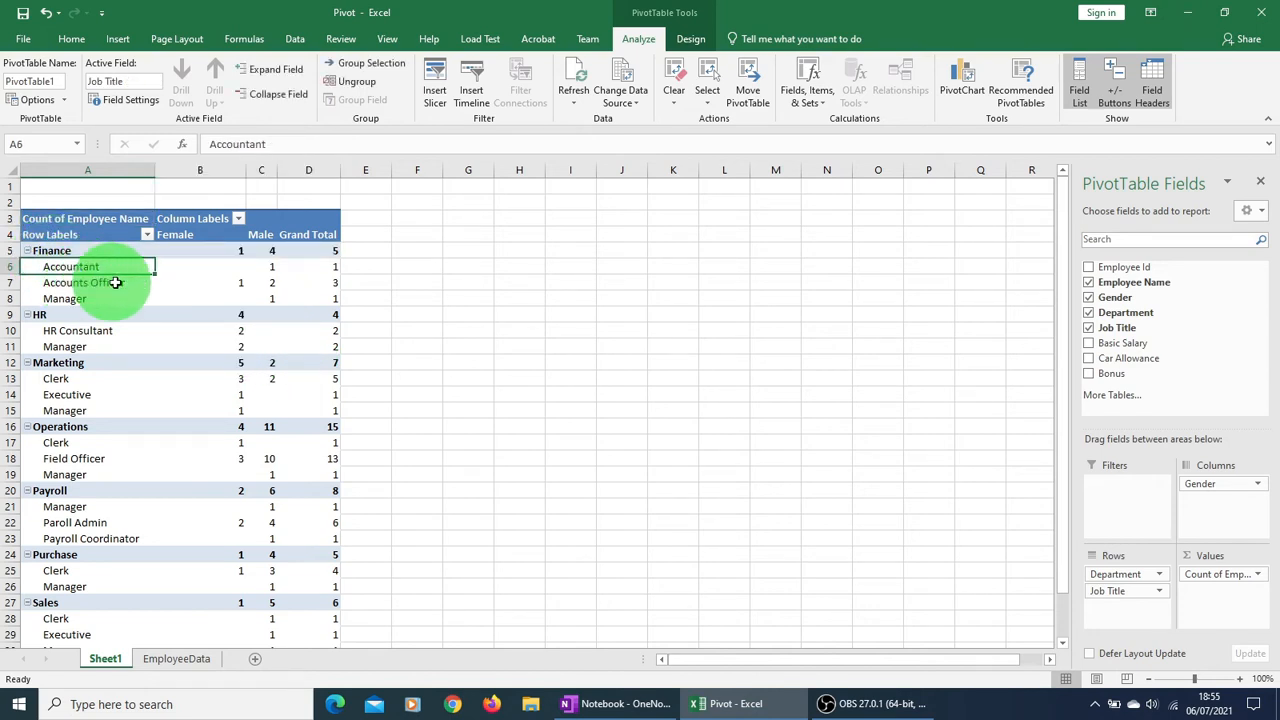
left_click(273, 272)
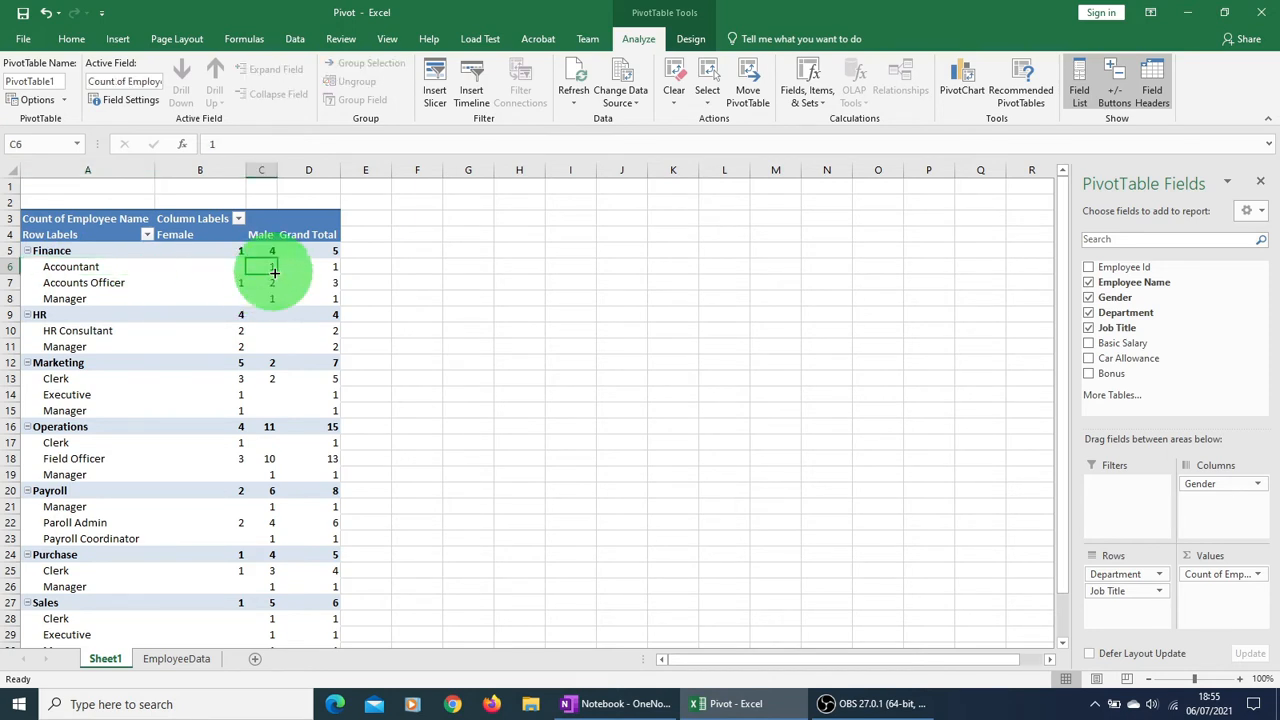
left_click(225, 265)
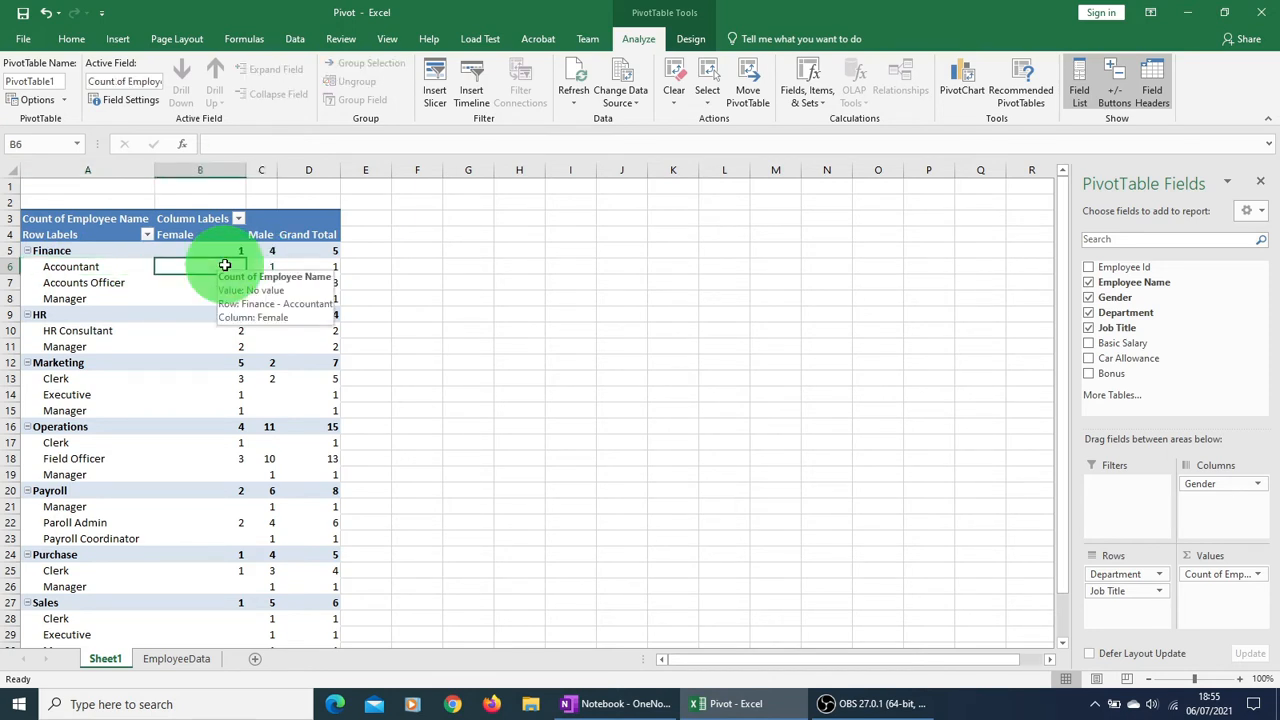
Step: Examine the Finance department's Accounts Officer and Manager counts by gender, along with the department's grand total
left_click(88, 282)
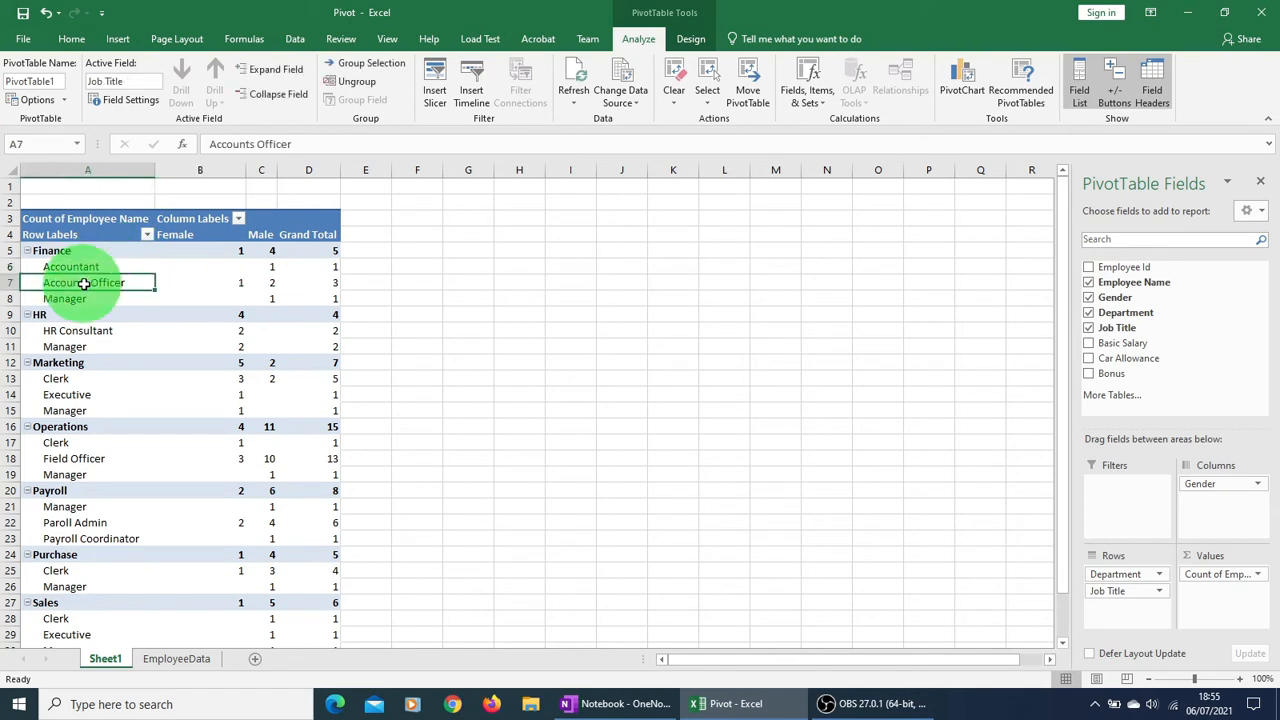
left_click(235, 283)
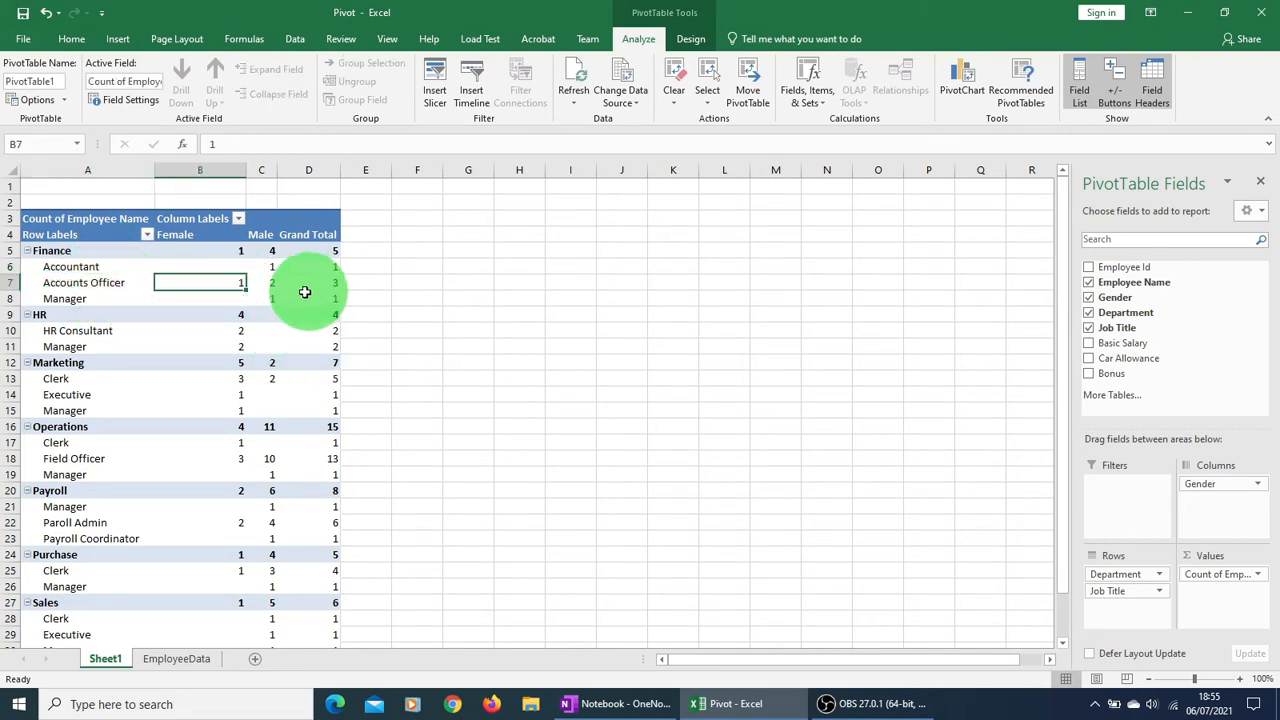
left_click(272, 285)
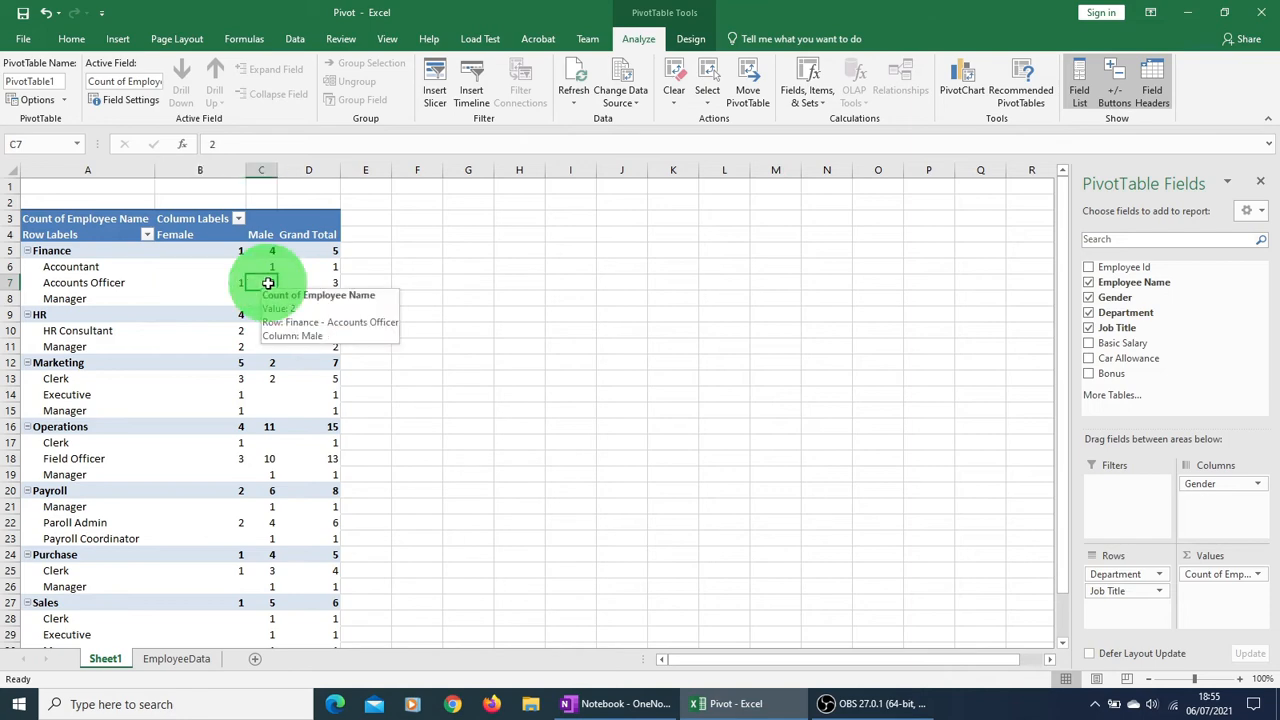
left_click(481, 326)
left_click(82, 298)
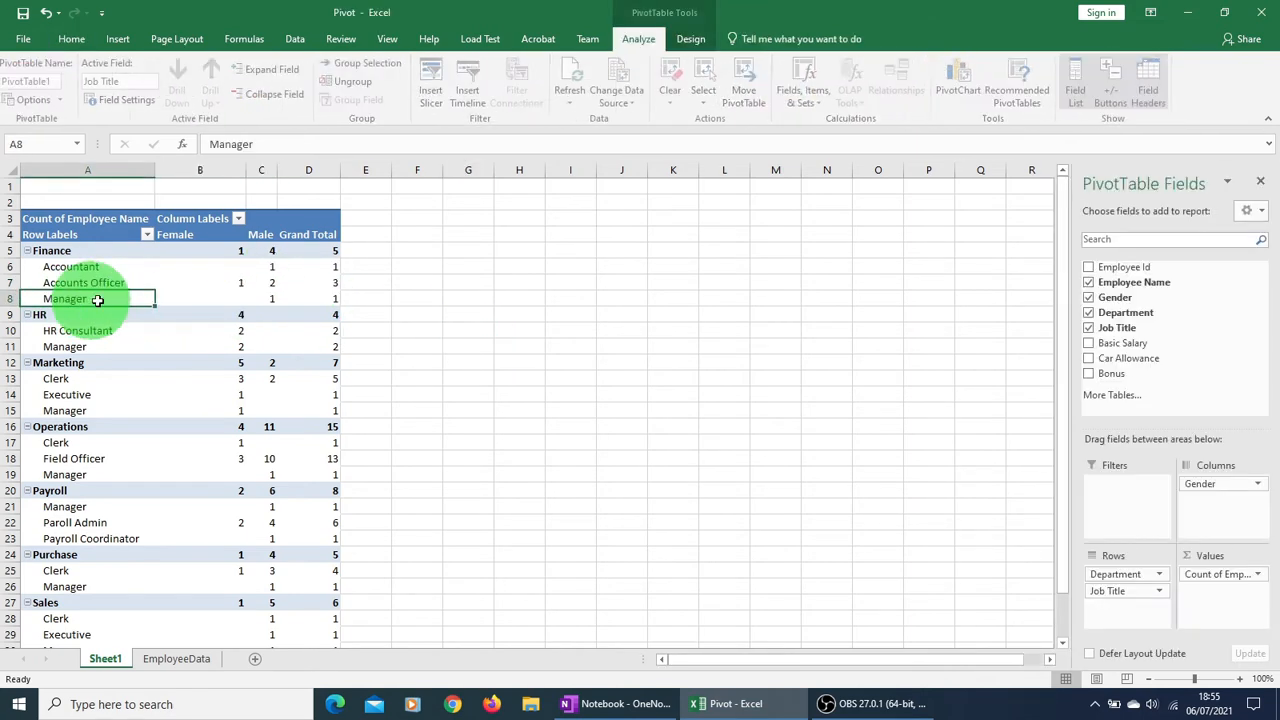
left_click(400, 314)
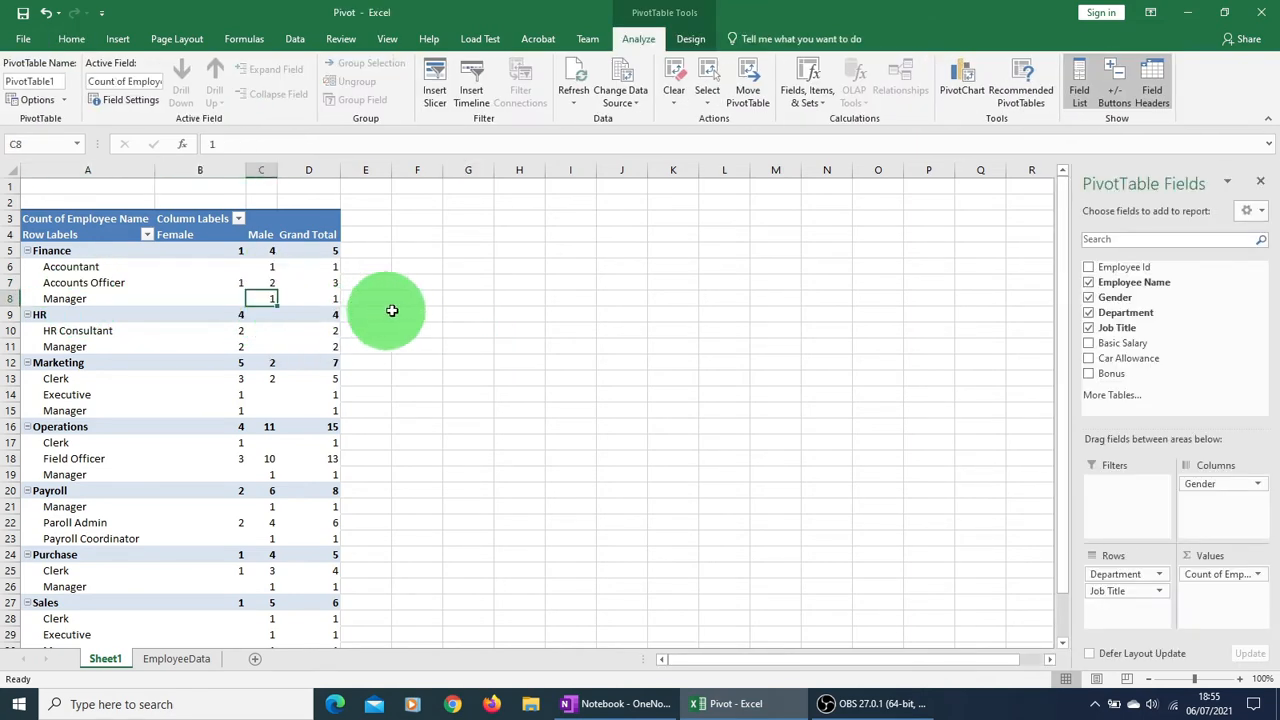
left_click(336, 251)
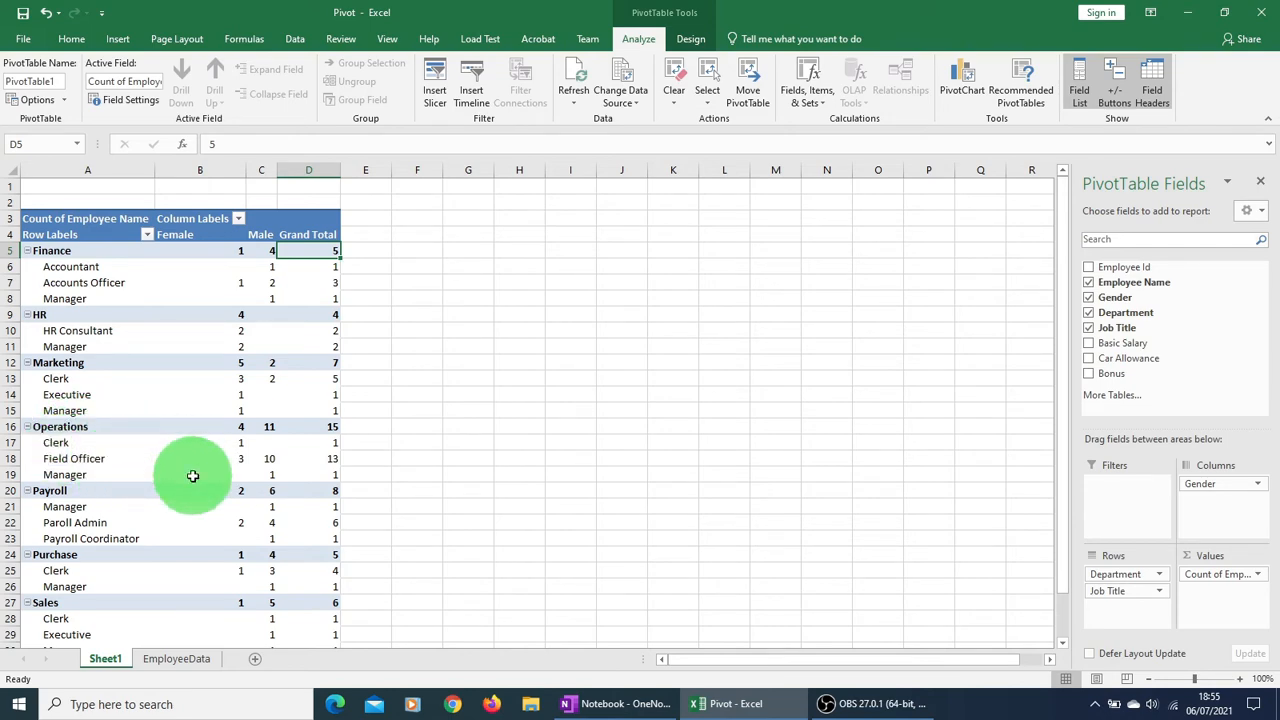
Step: Check the PivotTable's overall Grand Total row for female, male and all employees
scroll(321, 434, "down", 2)
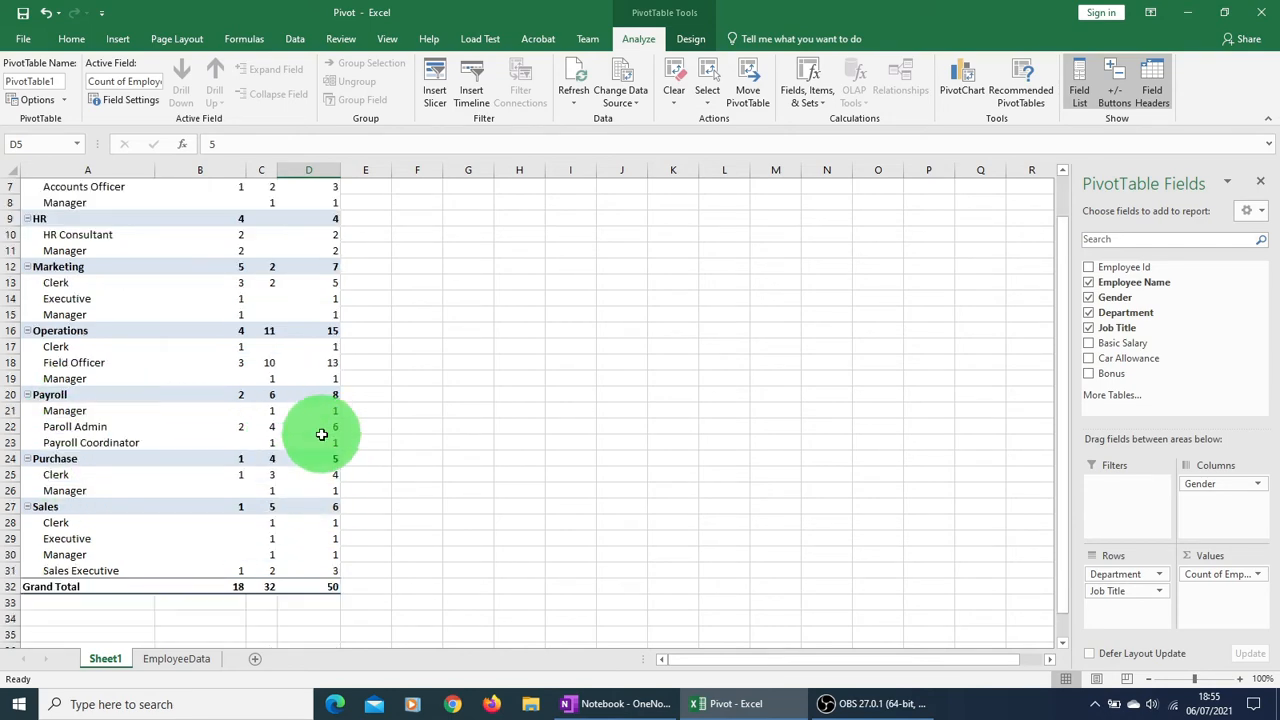
scroll(321, 434, "down", 1)
left_click(272, 567)
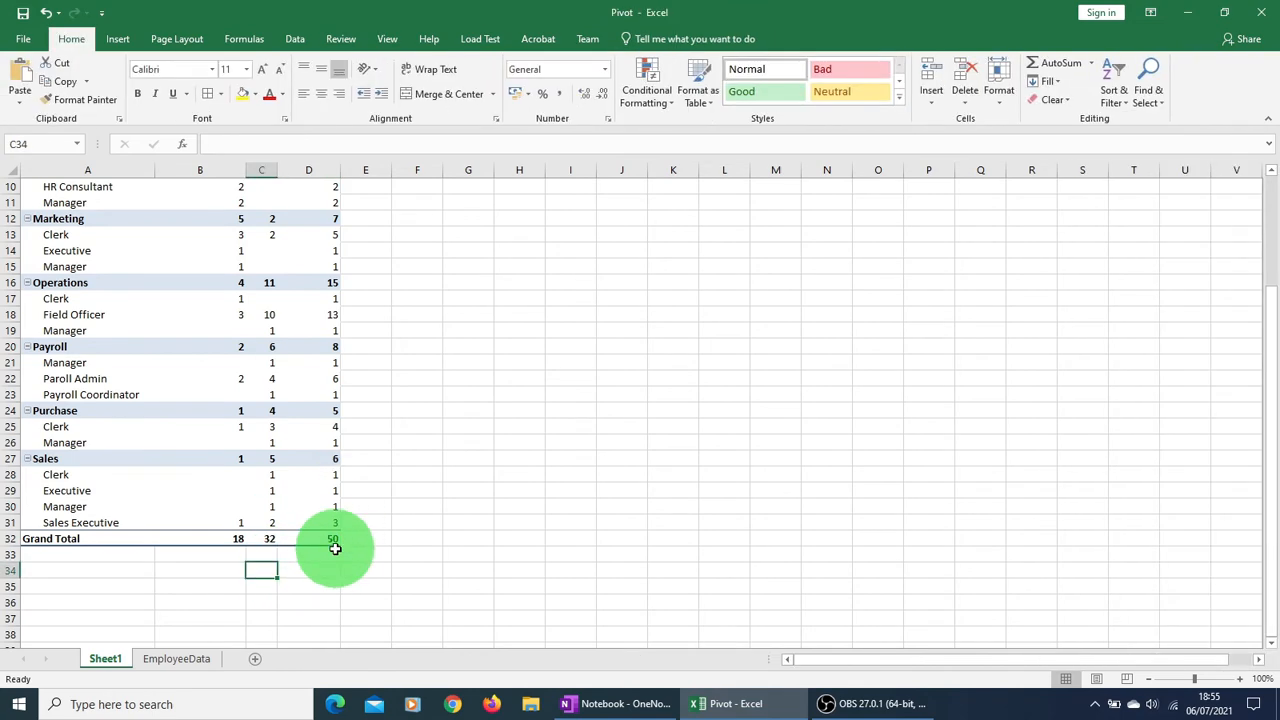
left_click(330, 541)
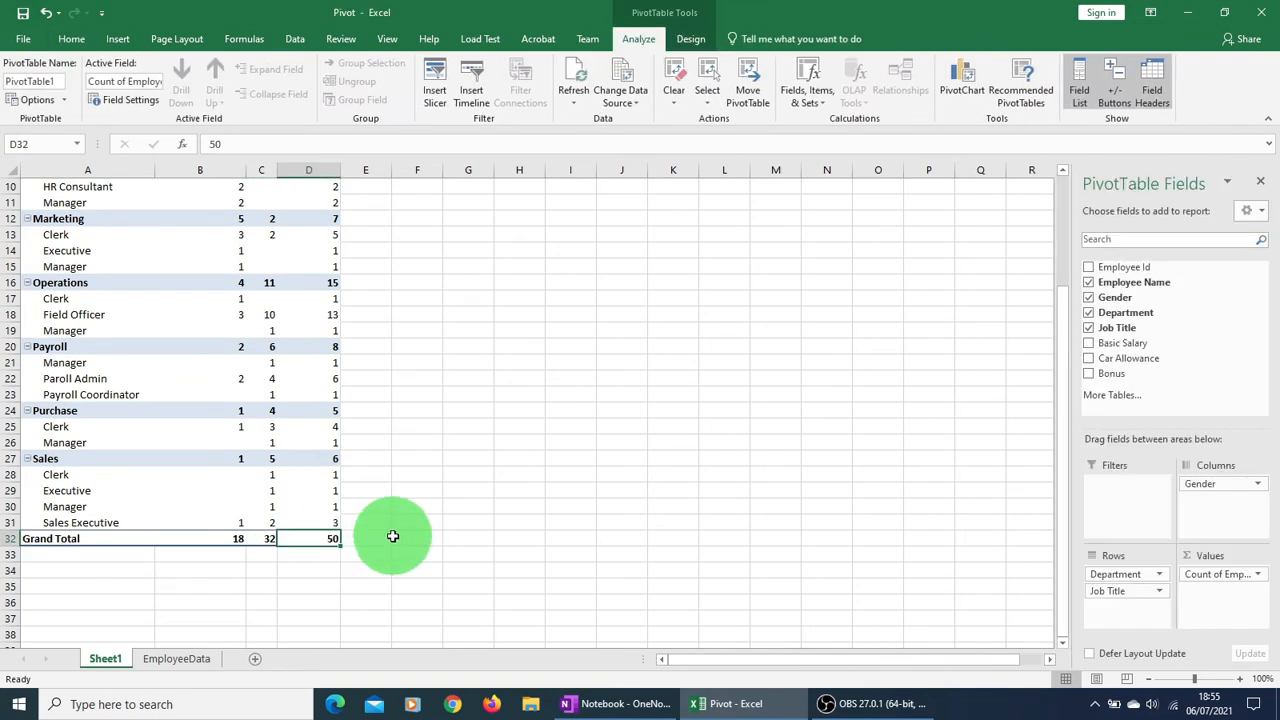
scroll(384, 521, "up", 3)
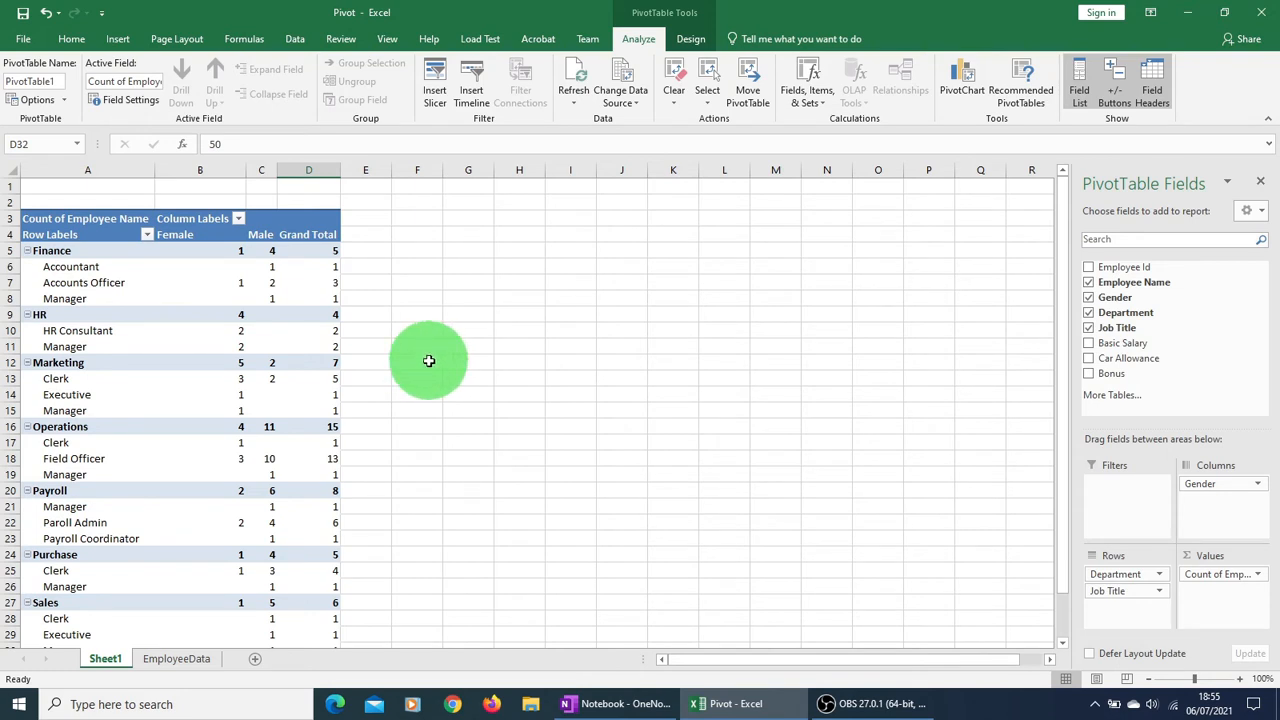
Step: Compare the source records on the EmployeeData sheet with the PivotTable summary on Sheet1
left_click(178, 662)
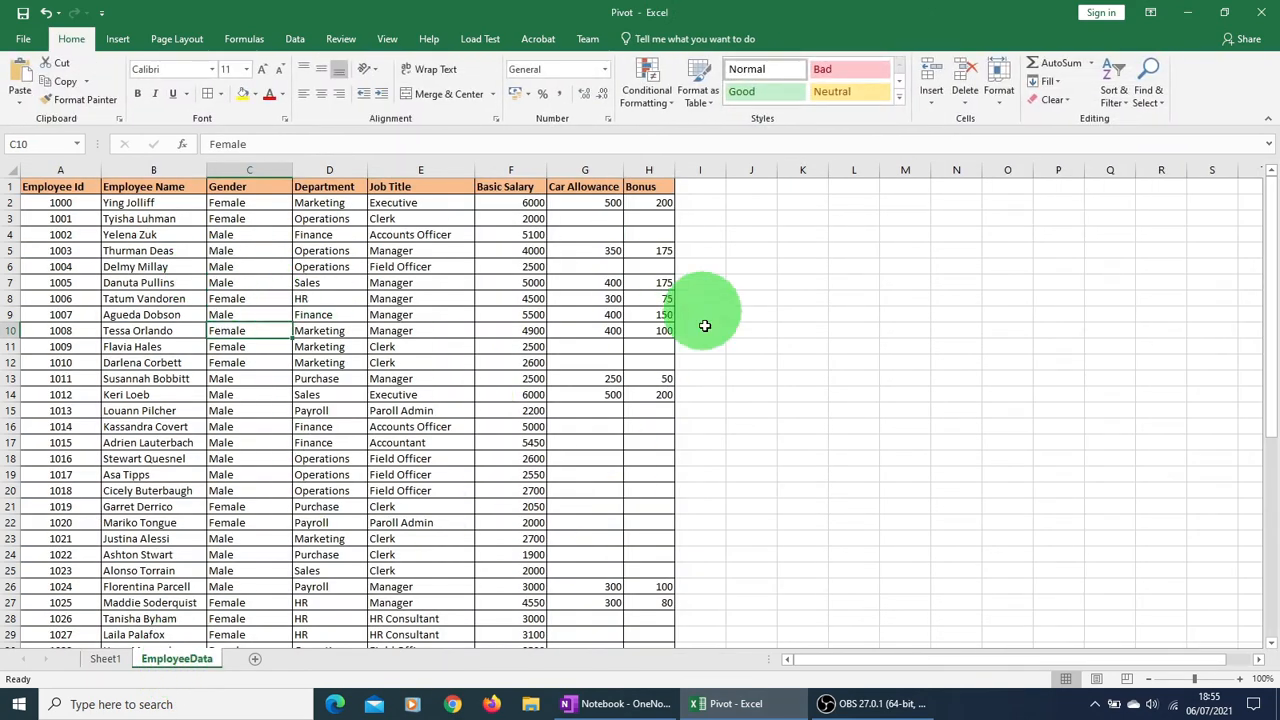
left_click(110, 660)
left_click(398, 408)
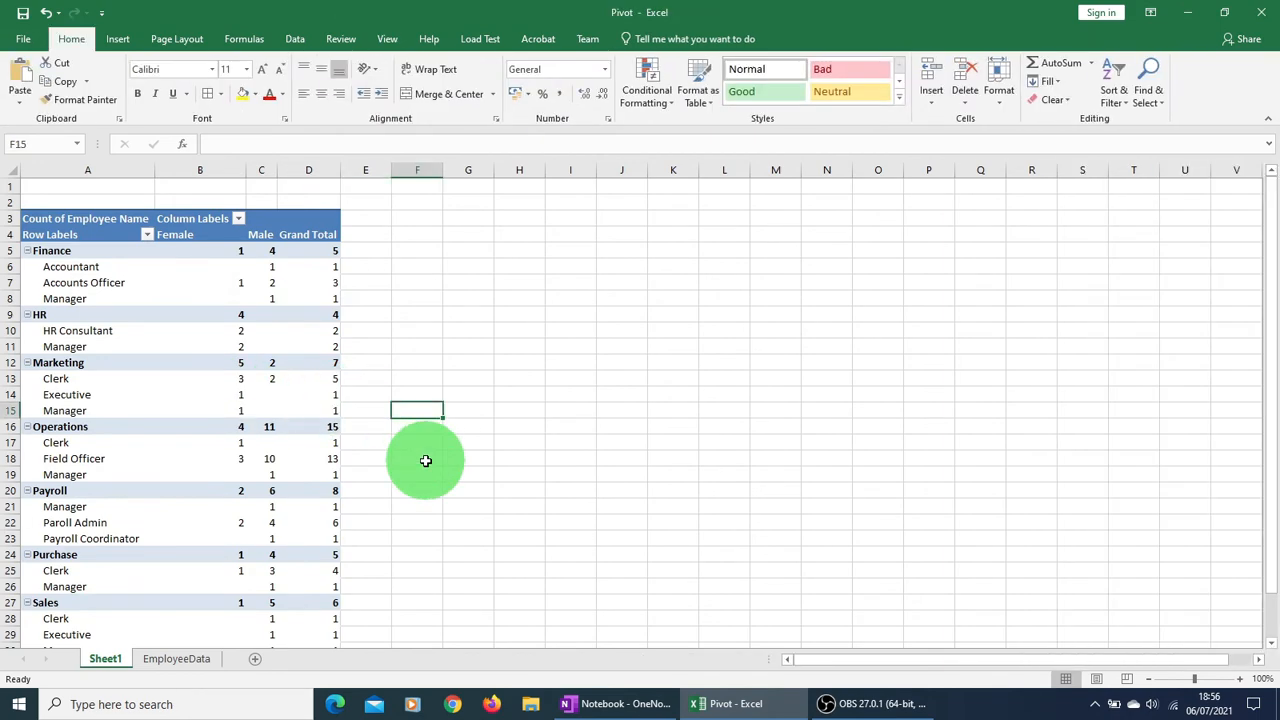
left_click(1271, 643)
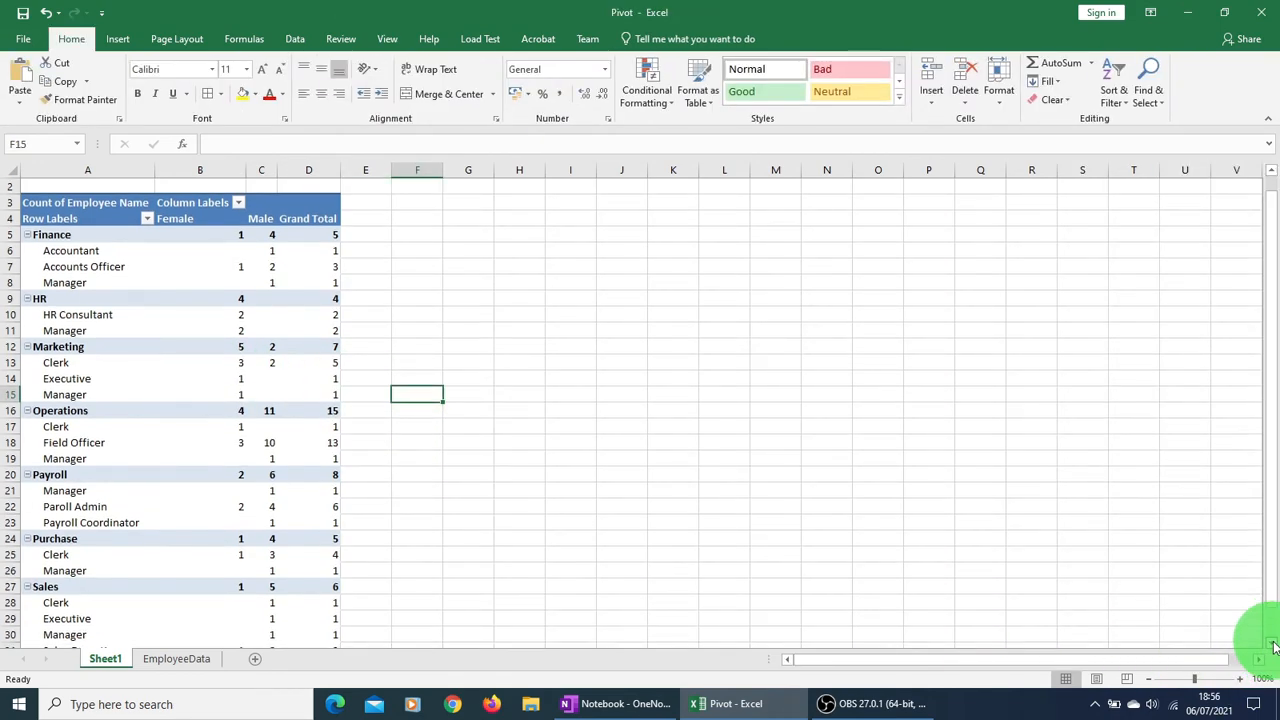
left_click(1271, 643)
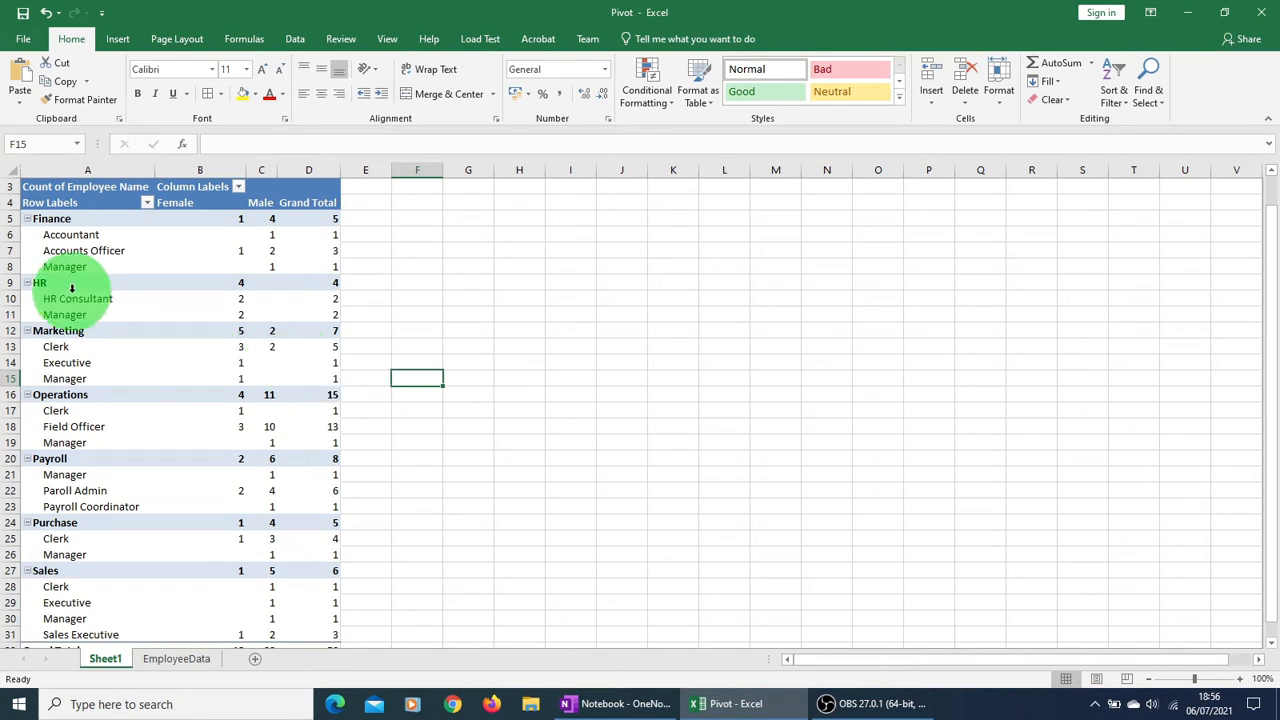
Step: Examine the Marketing department's female count and the job titles nested beneath the departments
left_click(82, 328)
left_click(138, 317)
left_click(200, 330)
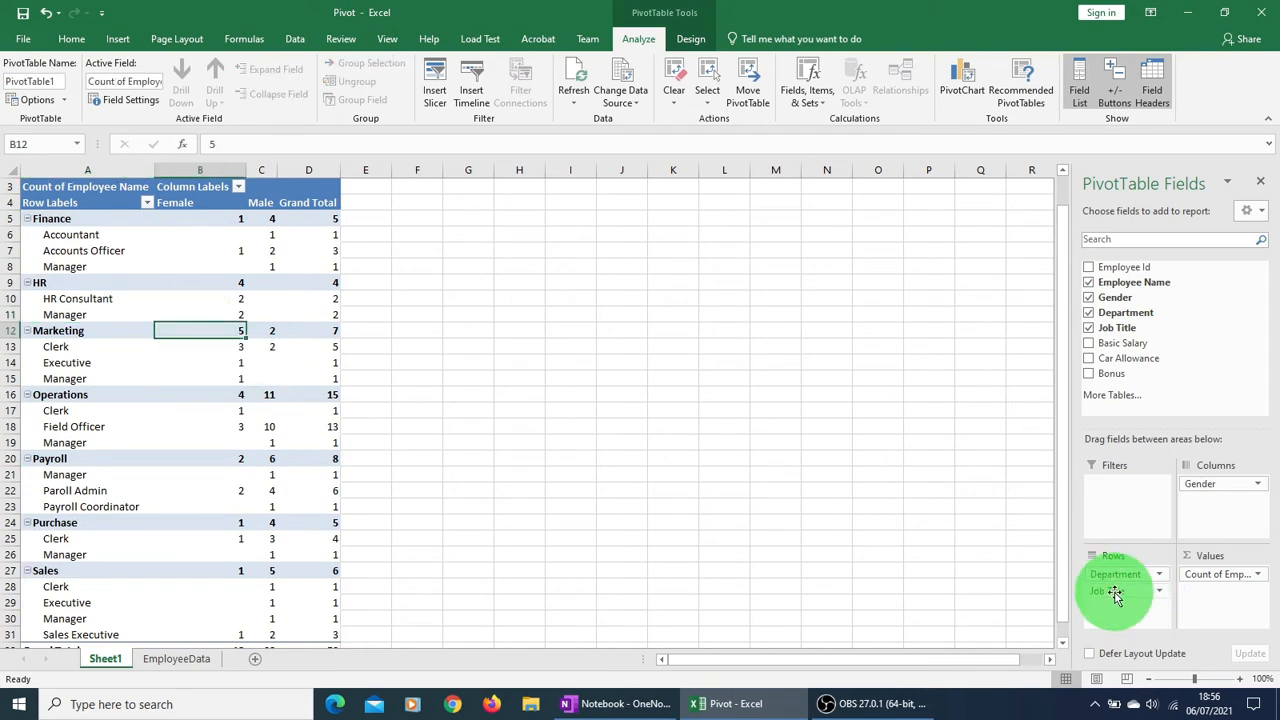
left_click(87, 270)
left_click_drag(87, 270, 76, 259)
left_click(66, 243)
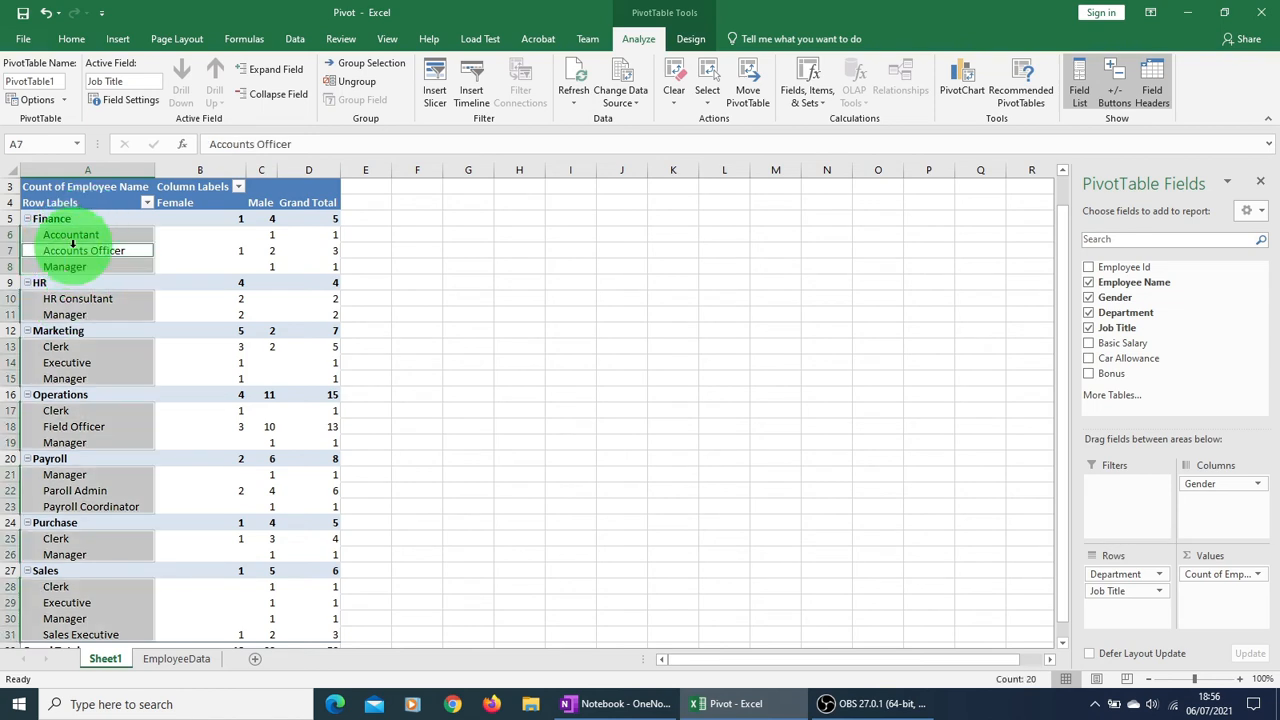
Step: Collapse the job titles so that the PivotTable shows only one row per department
left_click(78, 303)
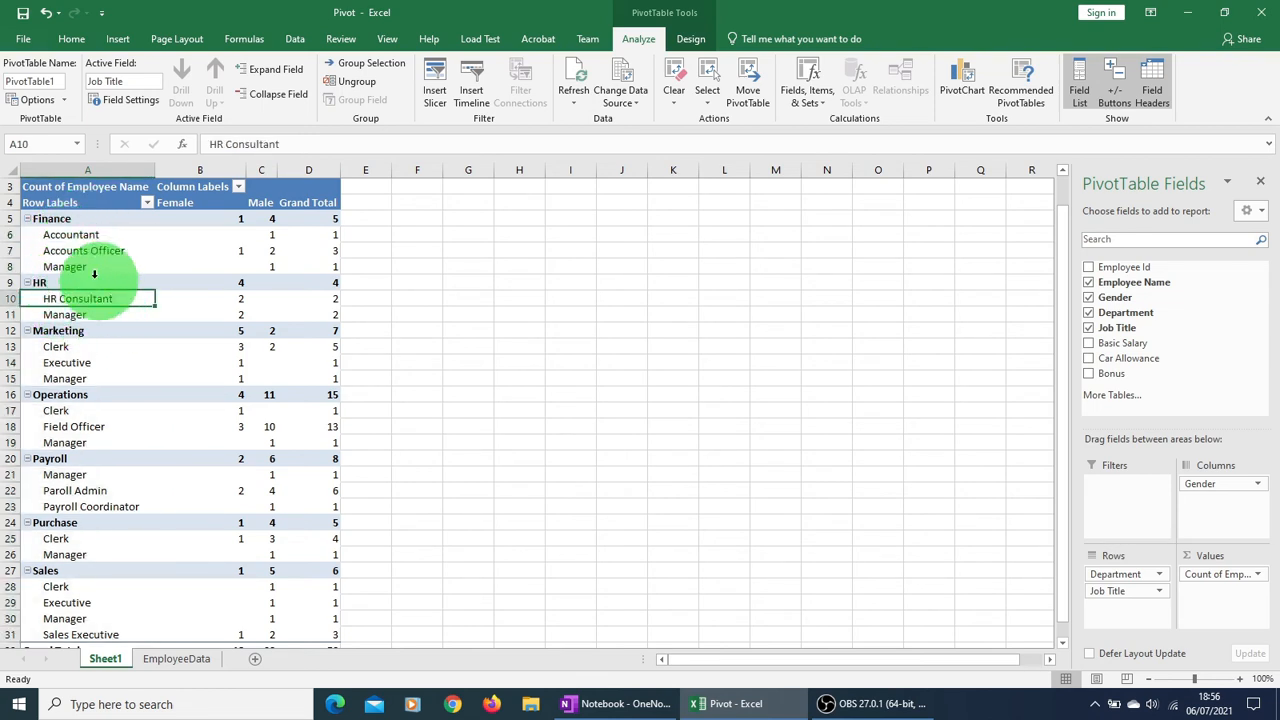
left_click(265, 94)
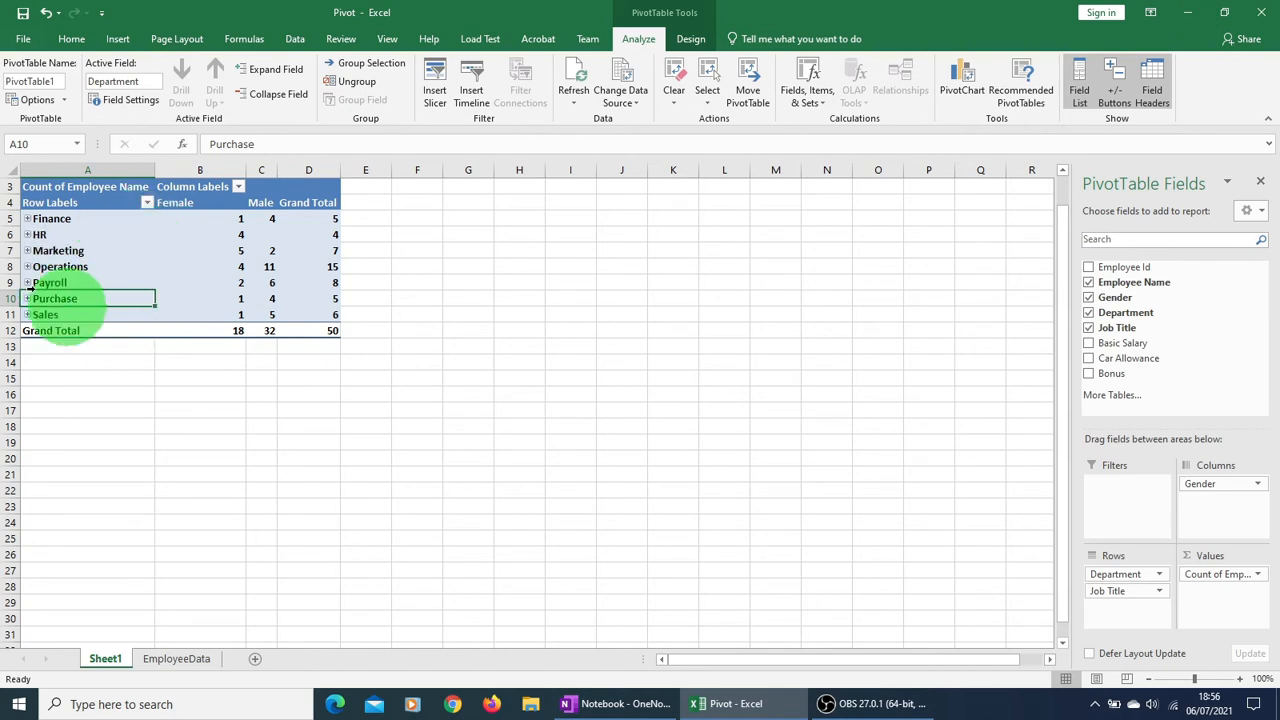
left_click(280, 72)
left_click(276, 96)
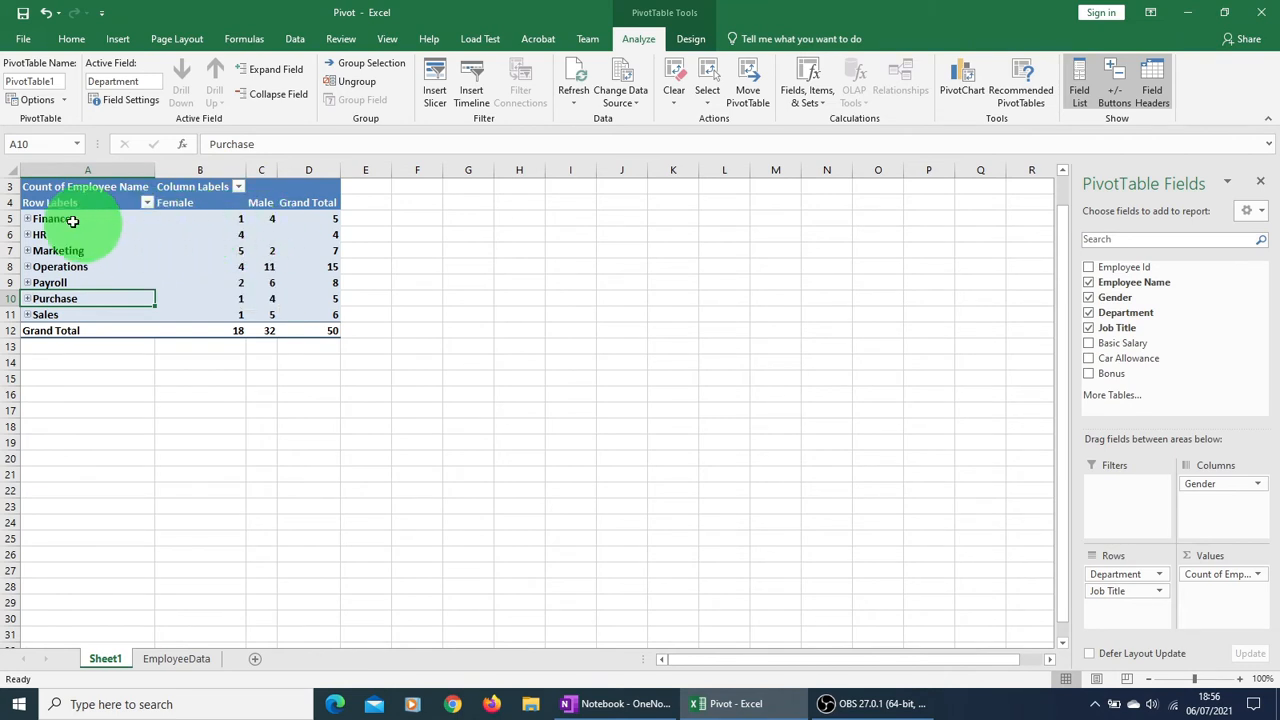
Step: Review the Finance and Operations counts by gender and the overall total in the collapsed PivotTable
left_click(280, 220)
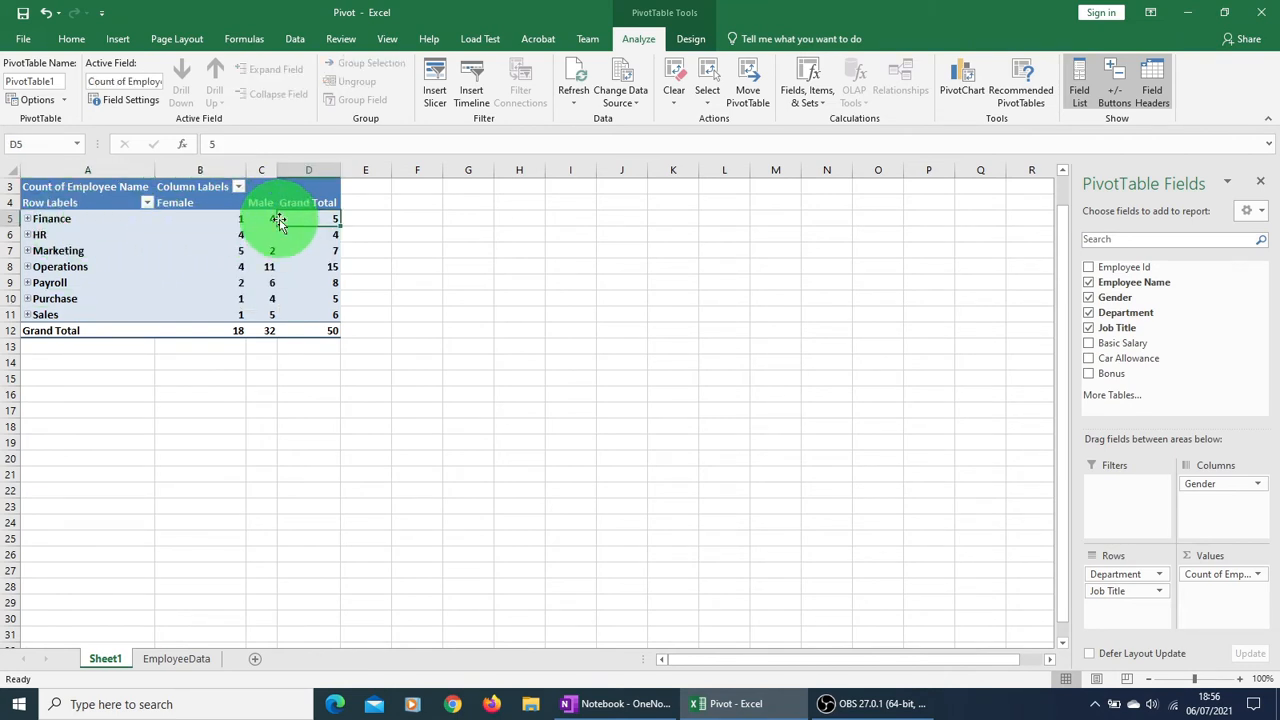
left_click(265, 219)
left_click(105, 270)
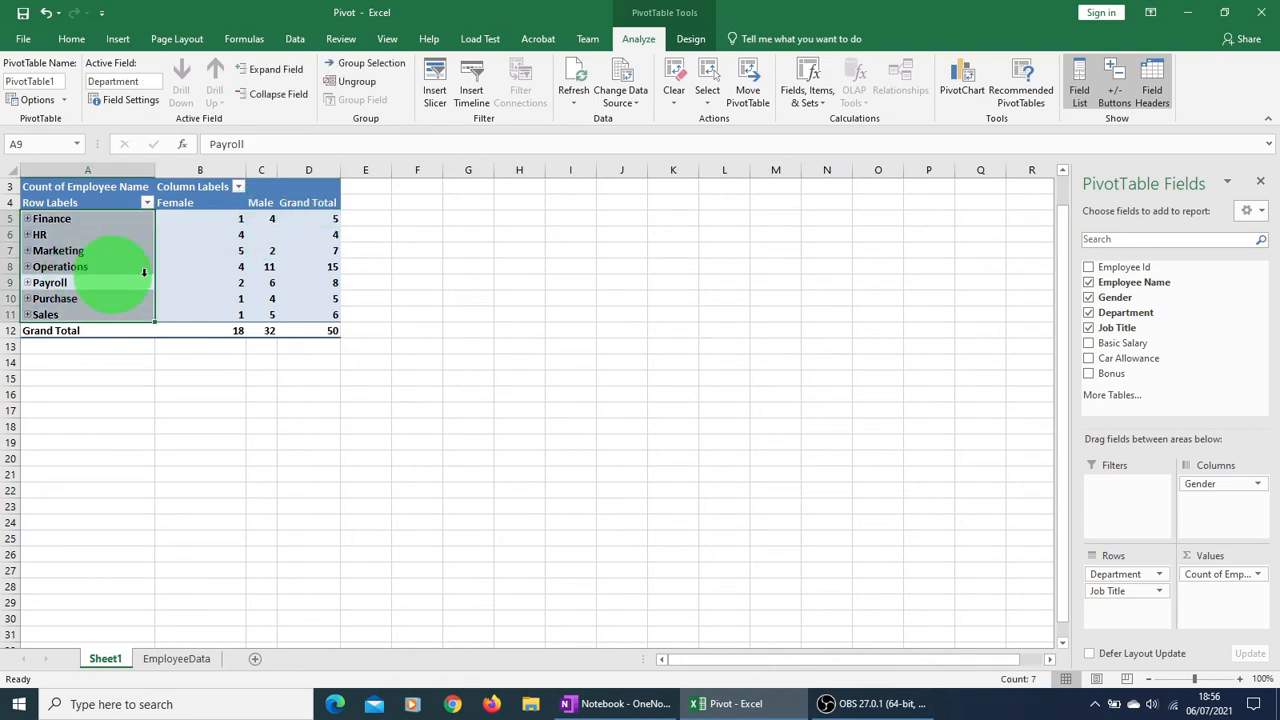
left_click(232, 268)
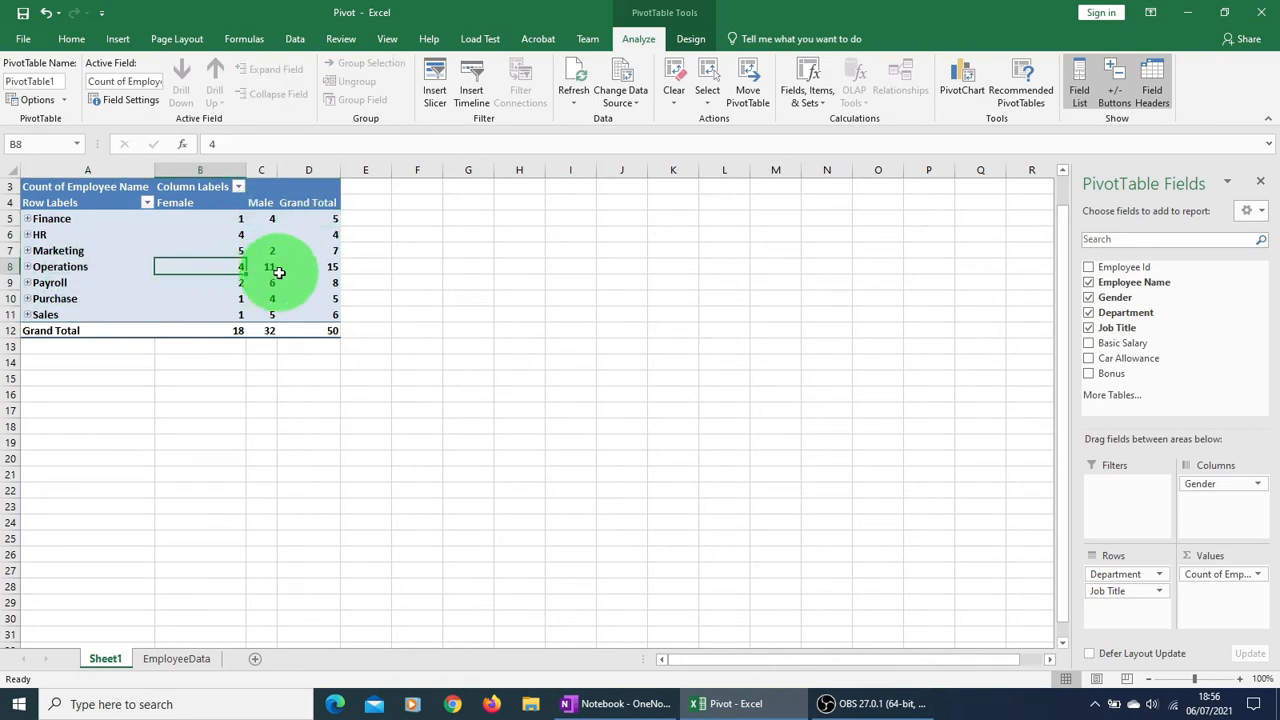
left_click(270, 270)
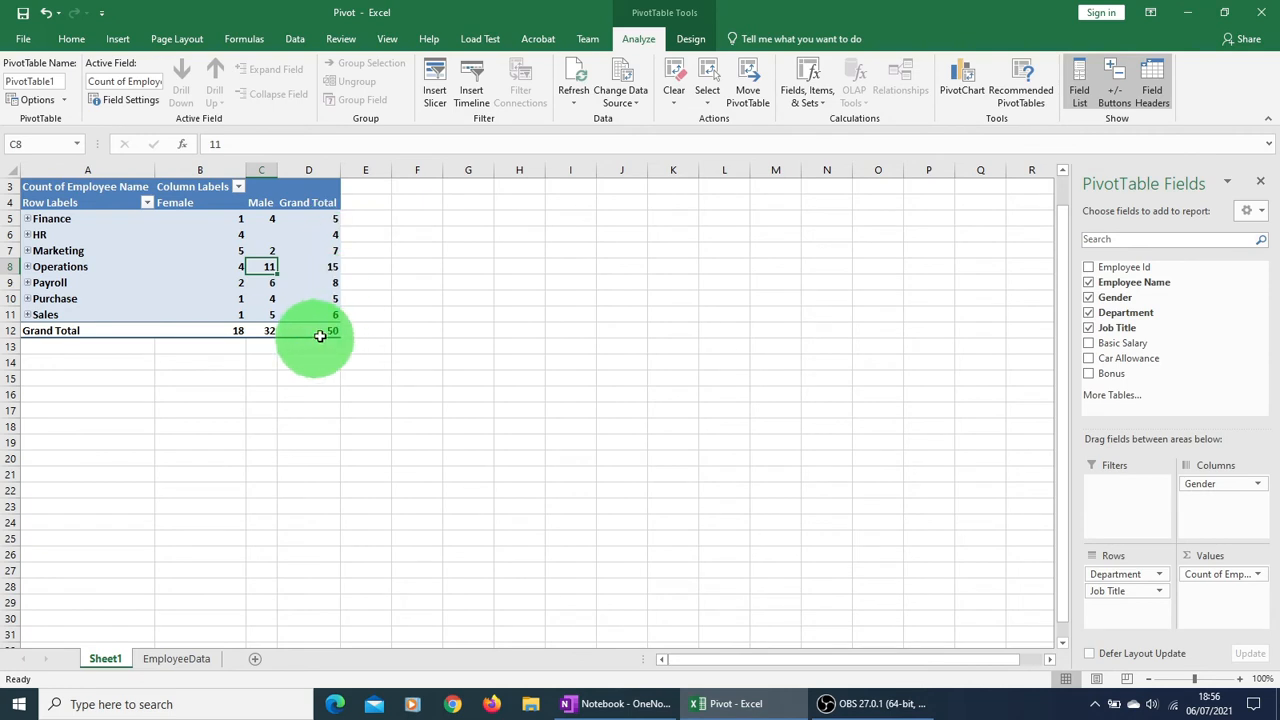
mouse_move(324, 333)
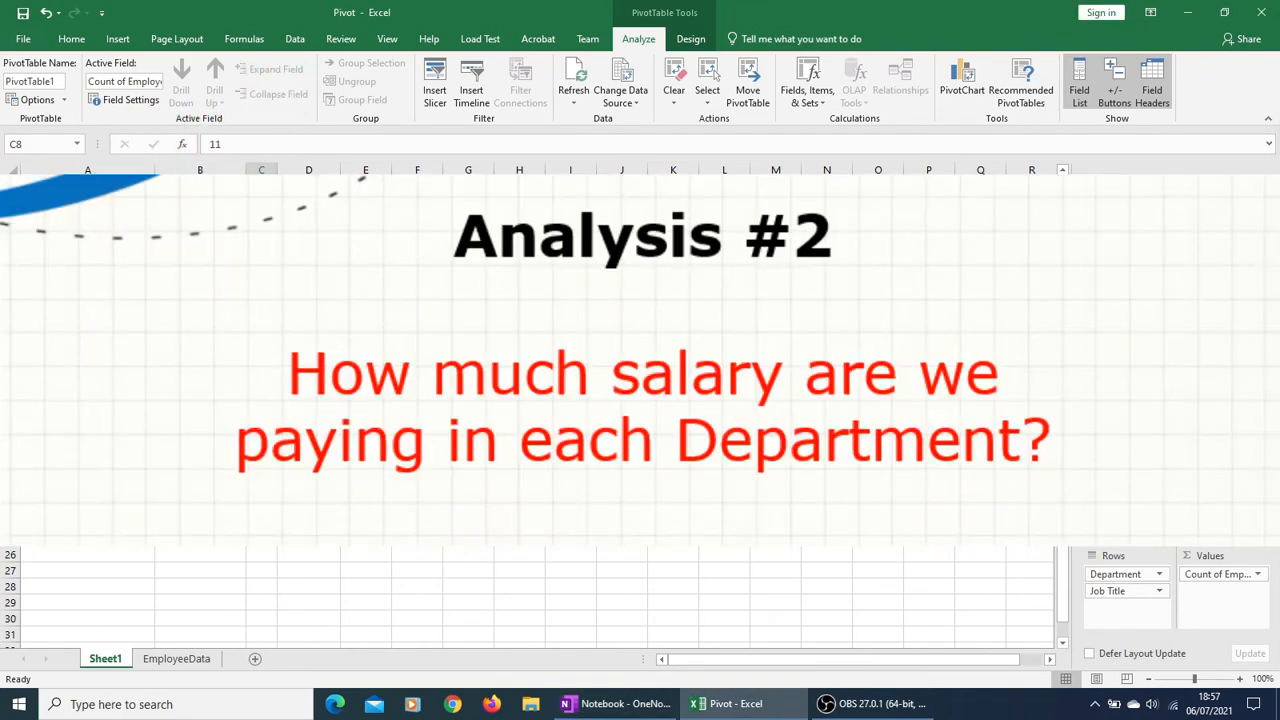
Step: Expand all departments to their job titles and remove Gender from the columns and the Employee Name count from the values
left_click(62, 219)
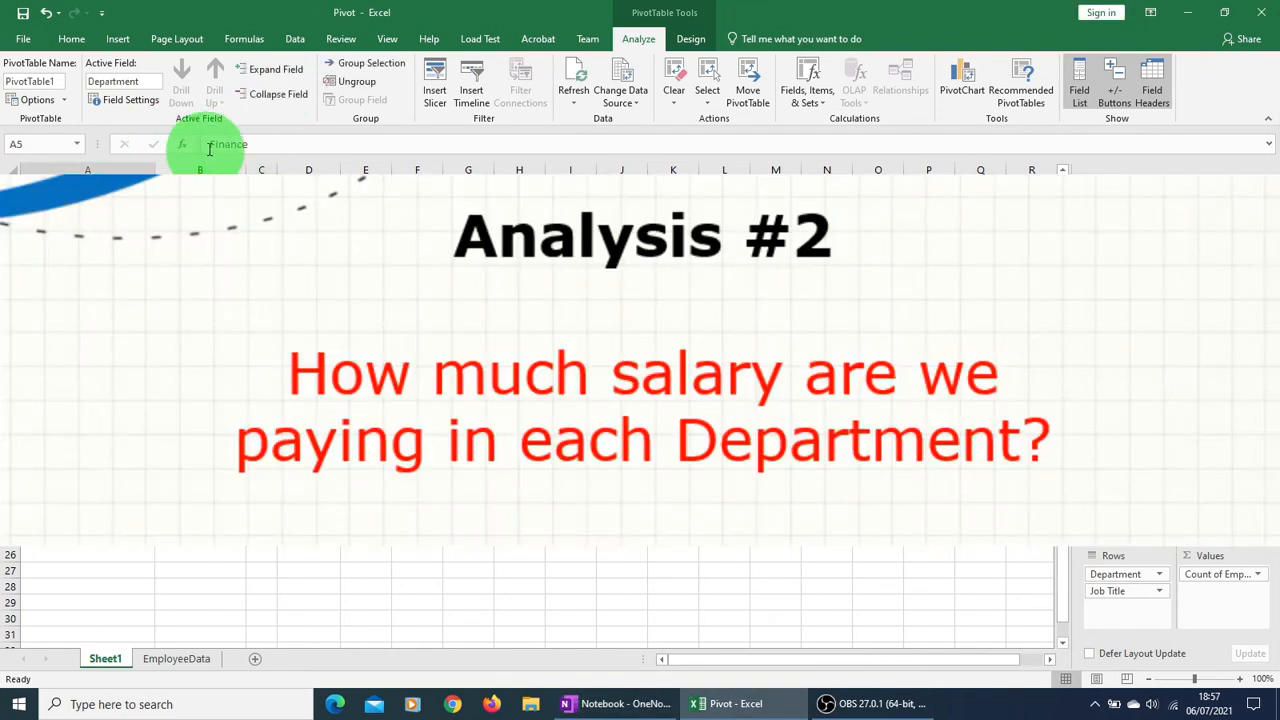
left_click(257, 74)
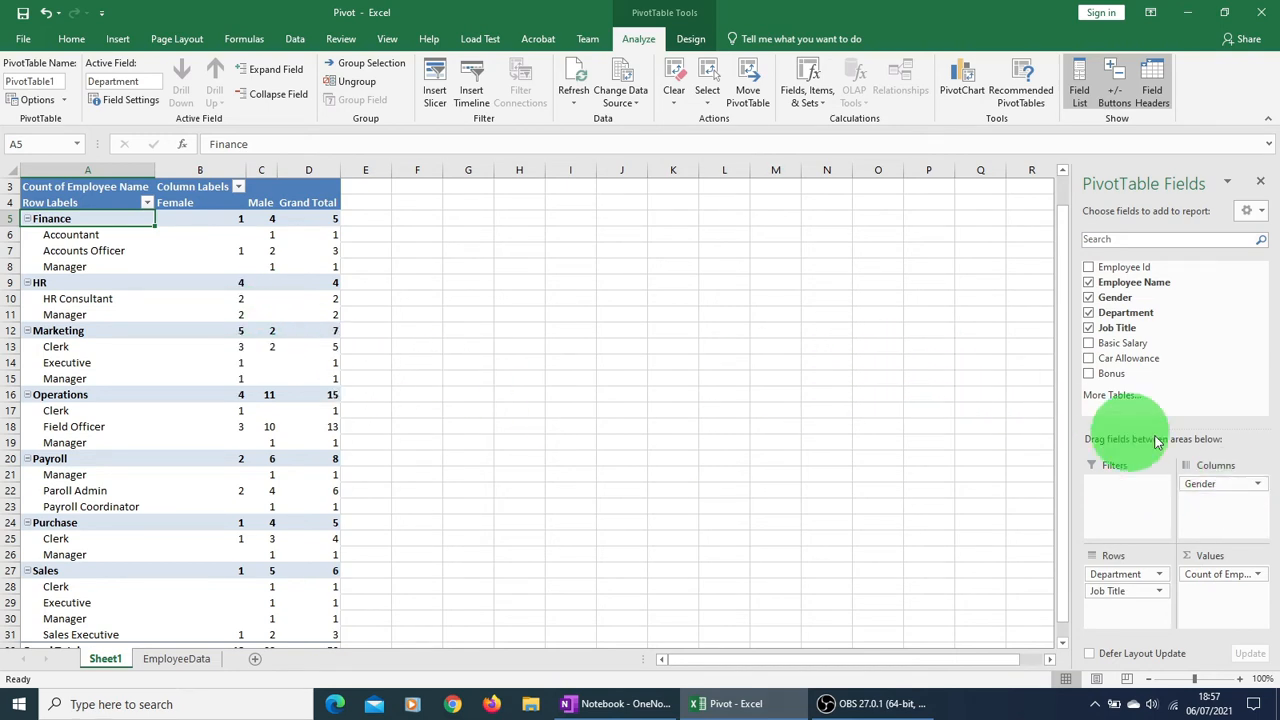
left_click(1216, 486)
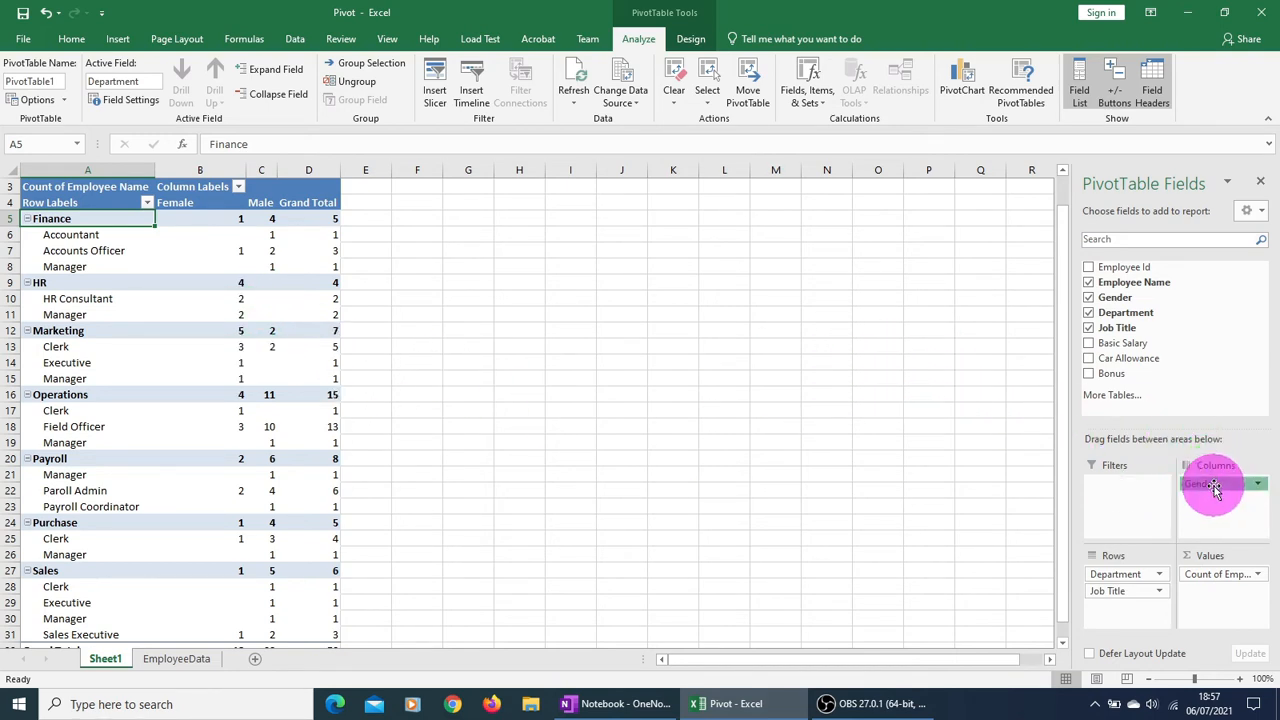
left_click_drag(1213, 487, 1209, 314)
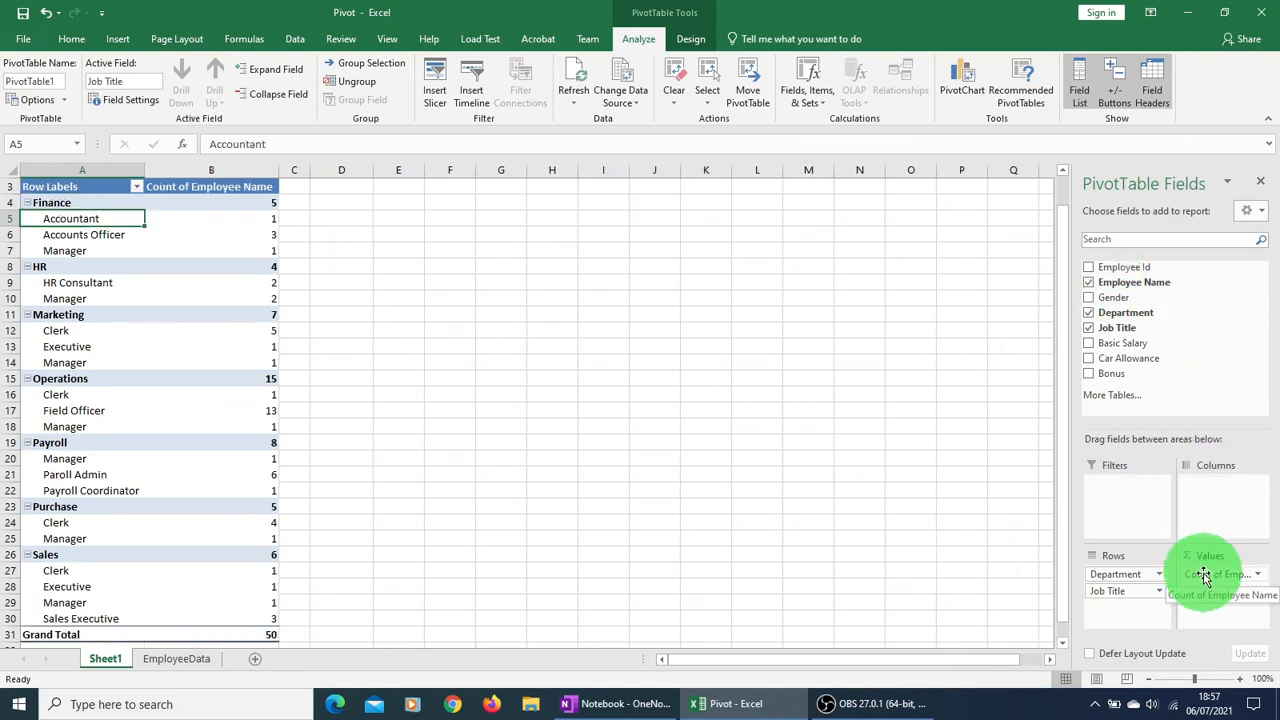
left_click_drag(1203, 575, 1194, 368)
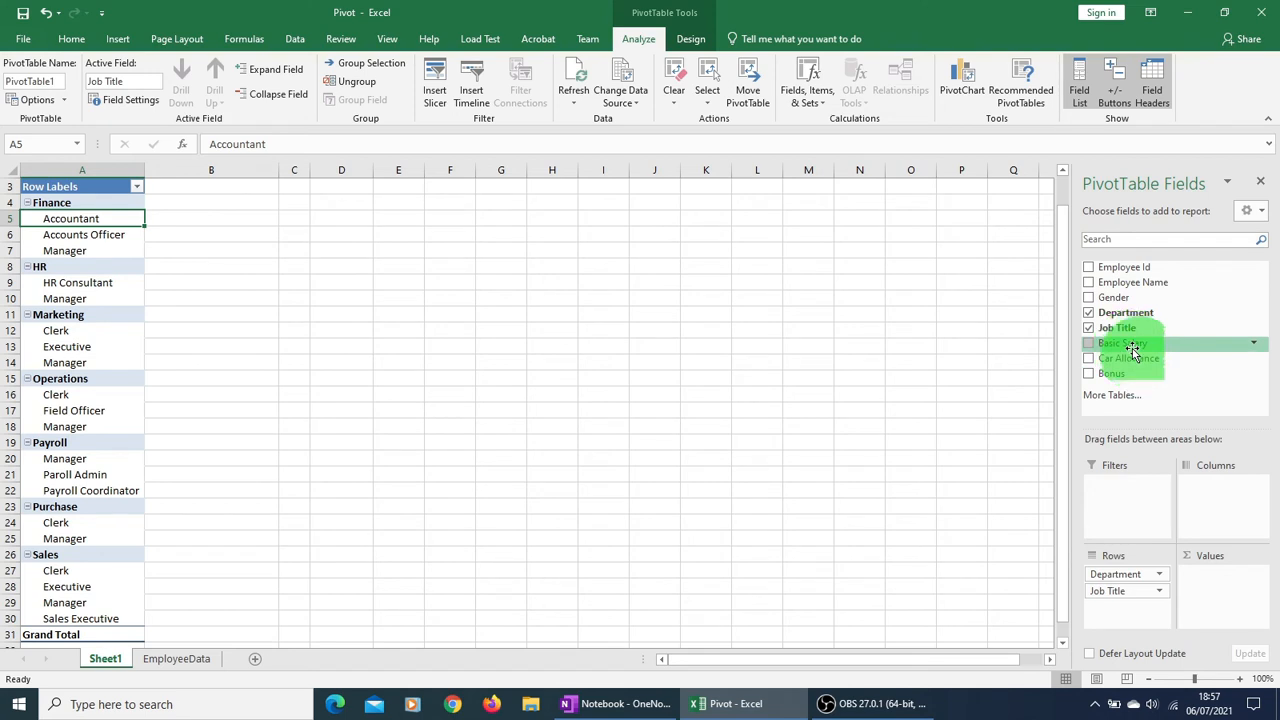
Step: Add Basic Salary, Car Allowance and Bonus to the PivotTable's values as sums
left_click_drag(1132, 350, 1234, 585)
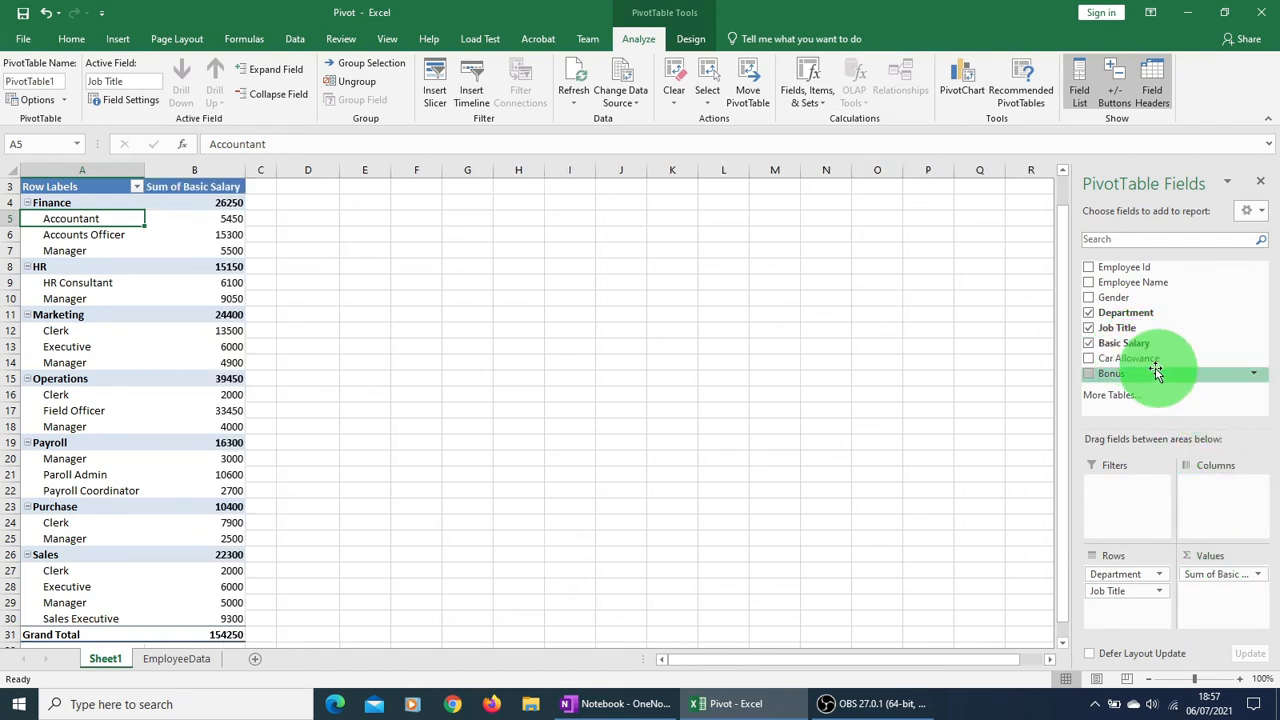
left_click_drag(1130, 358, 1225, 597)
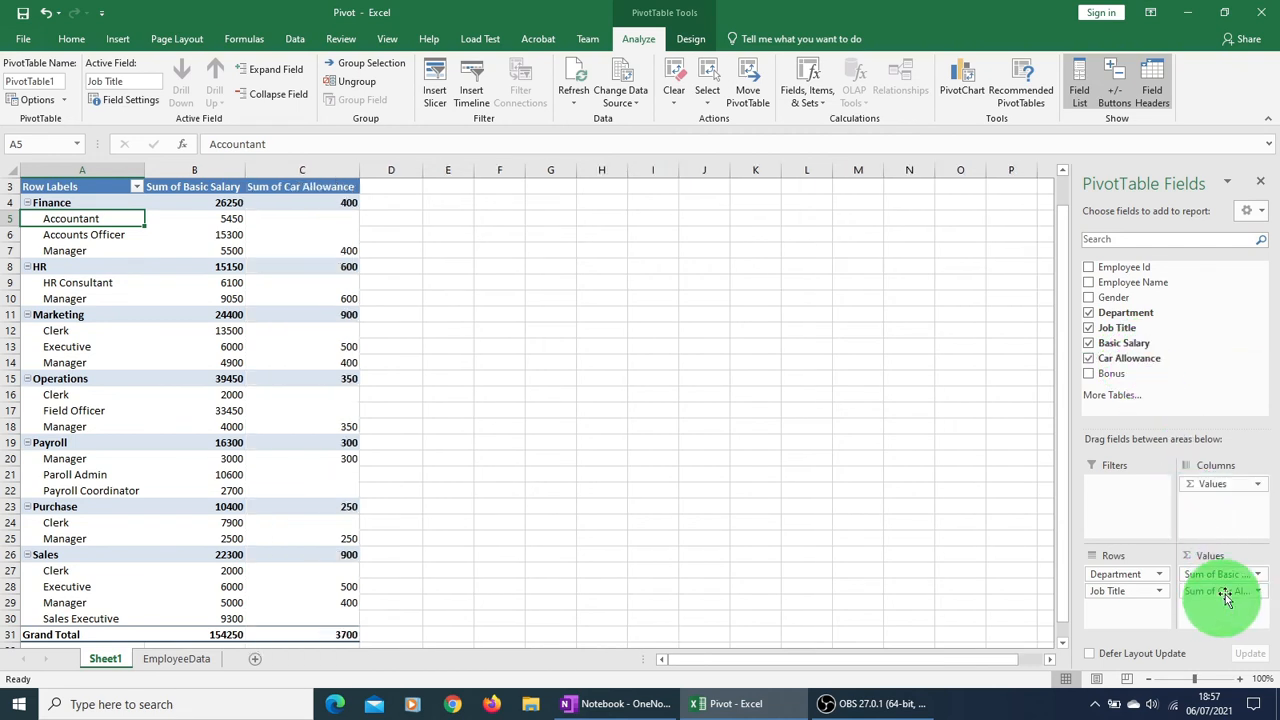
left_click_drag(1115, 373, 1220, 617)
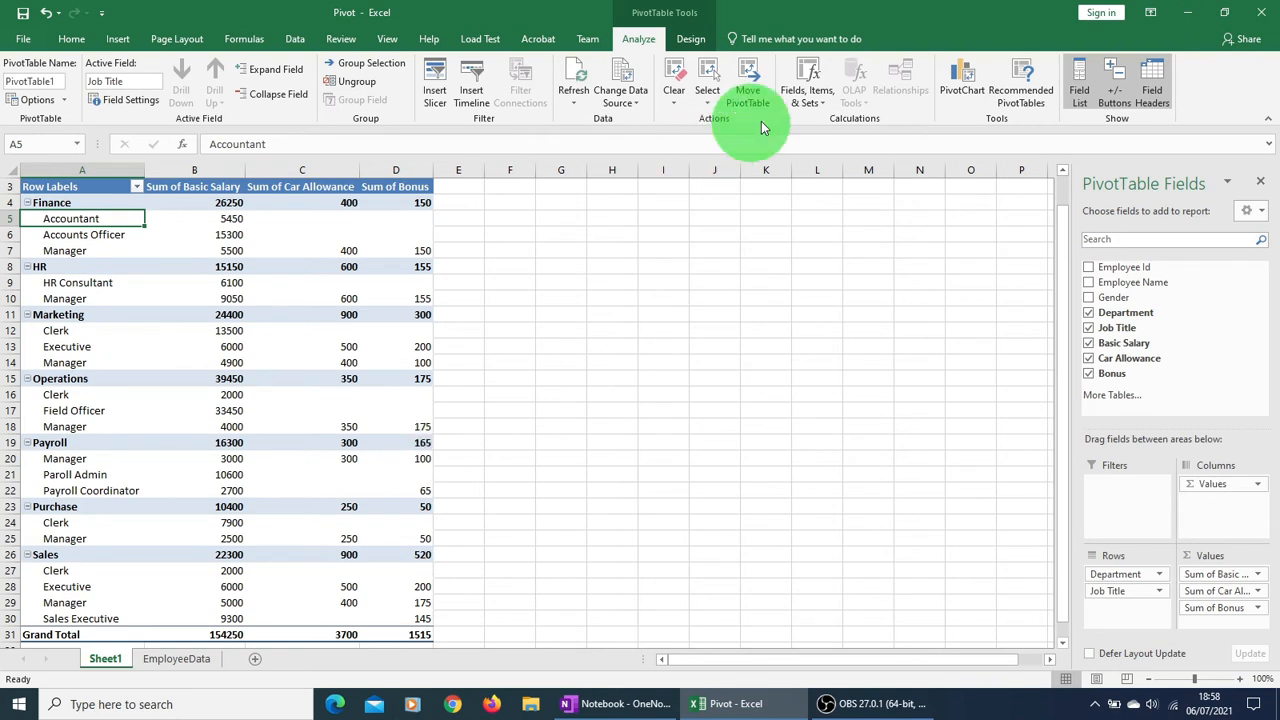
Step: Start a new calculated field in the PivotTable and name it Total Salary
left_click(823, 107)
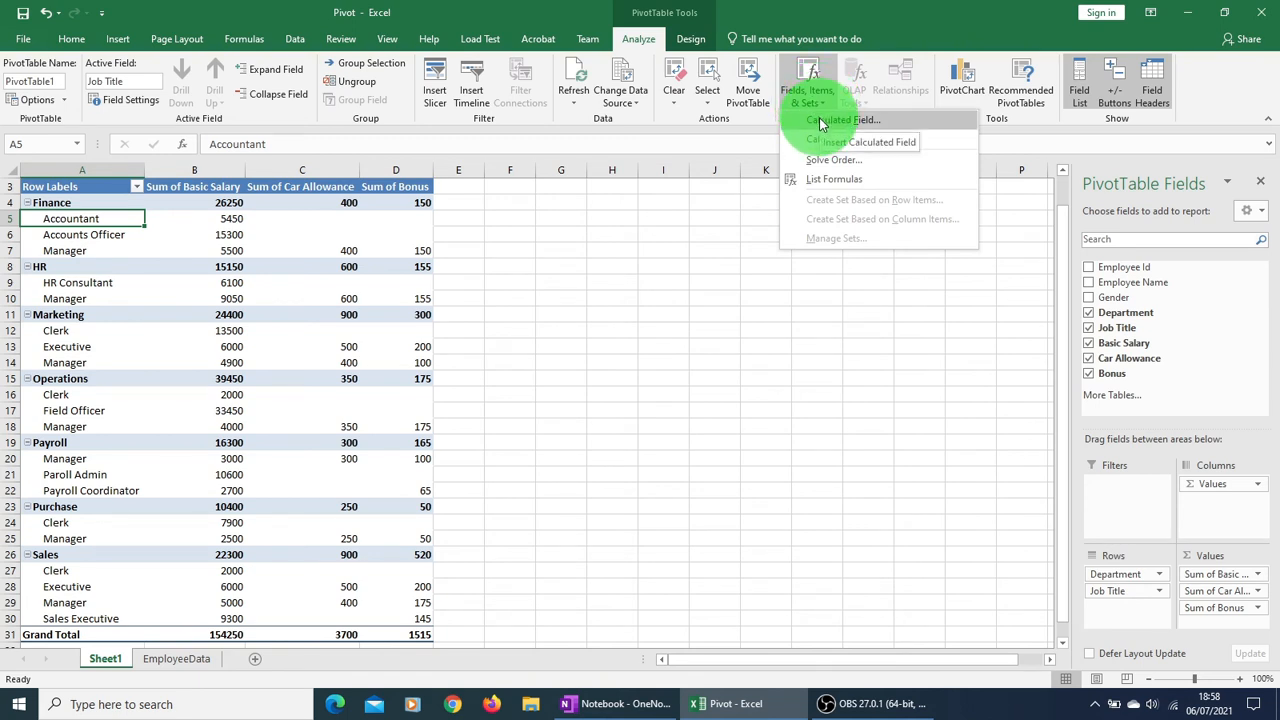
left_click(820, 122)
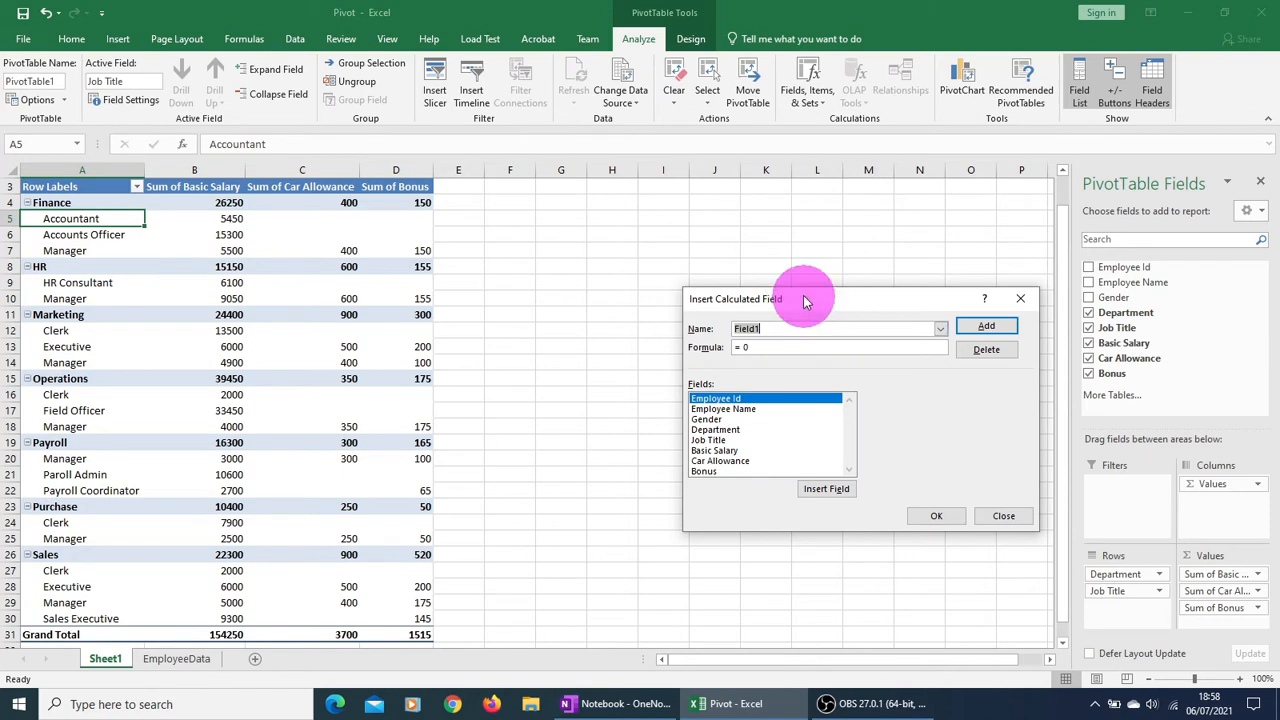
left_click_drag(806, 302, 728, 249)
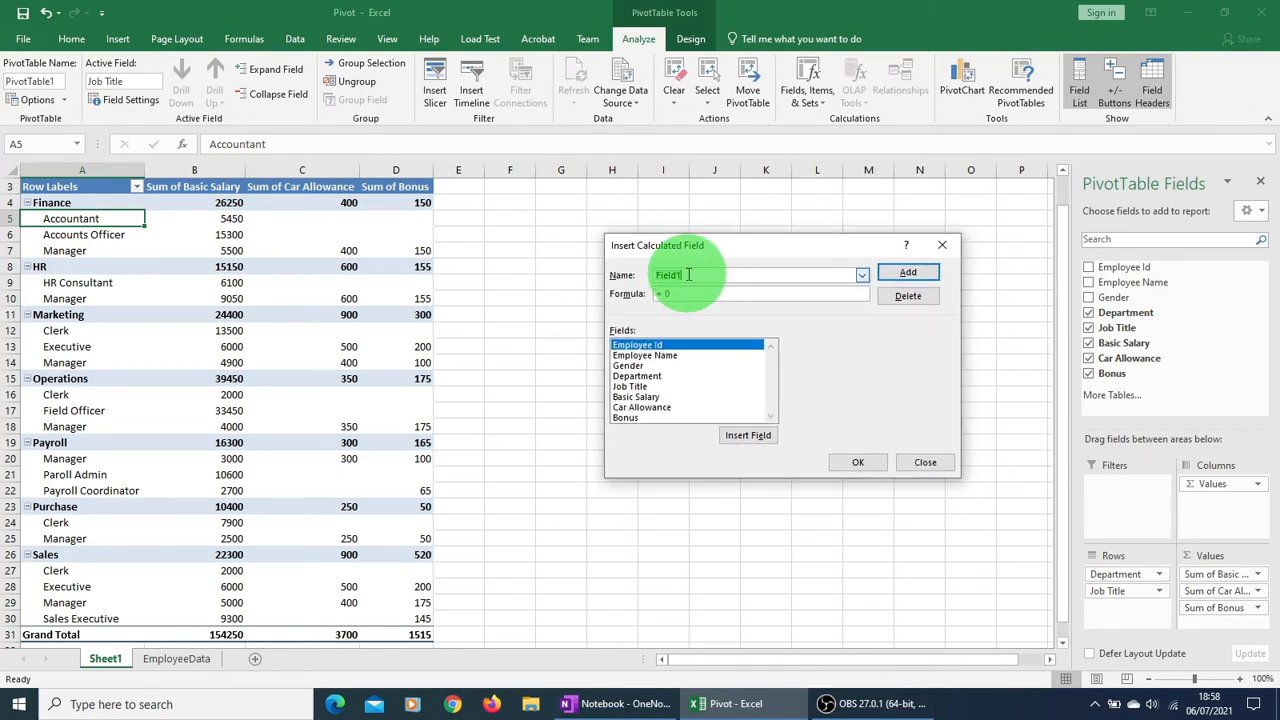
type("Total Salary")
Step: Build the Total Salary formula as ='Basic Salary'+ 'Car Allowance'+ Bonus and add the calculated field to the PivotTable
left_click(646, 397)
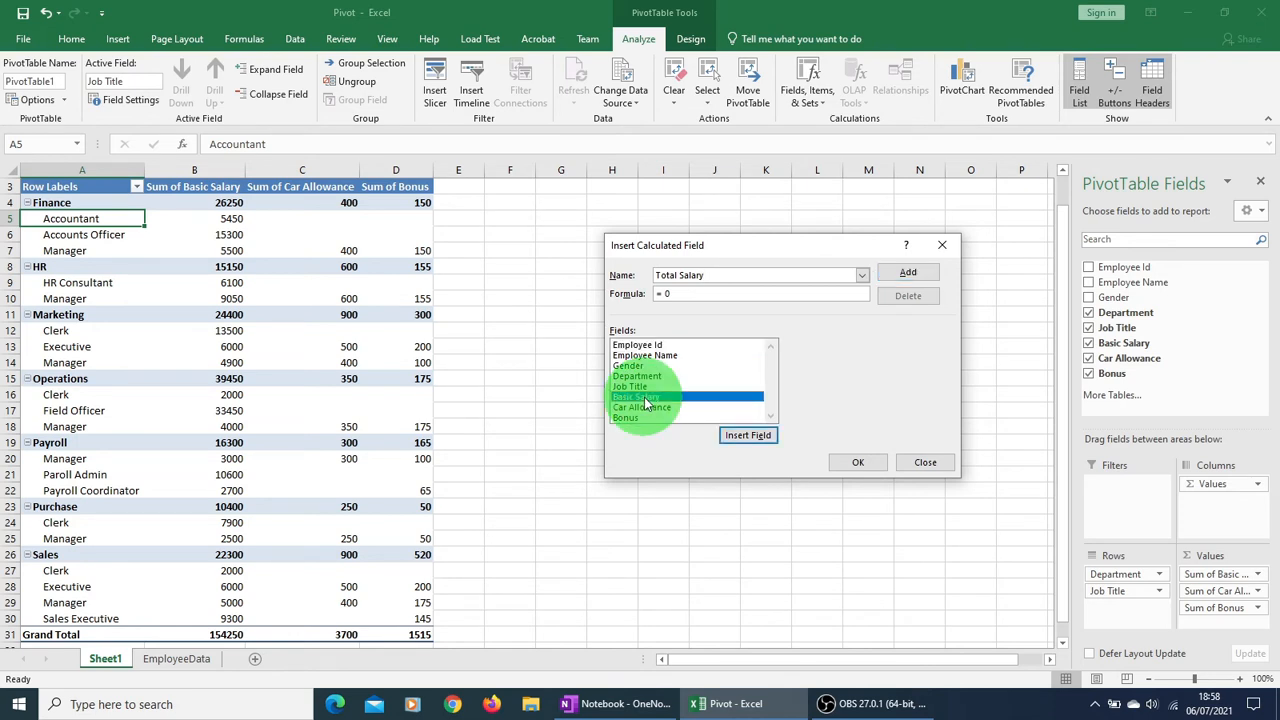
left_click(742, 438)
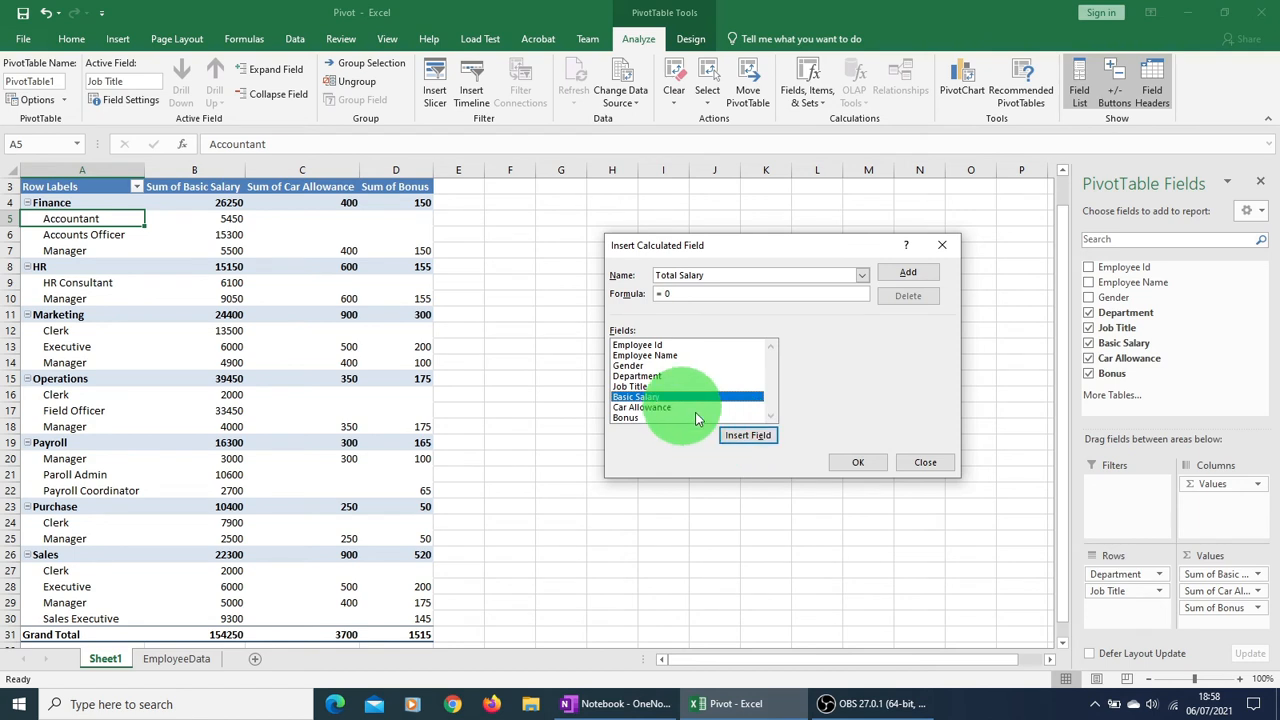
left_click(744, 438)
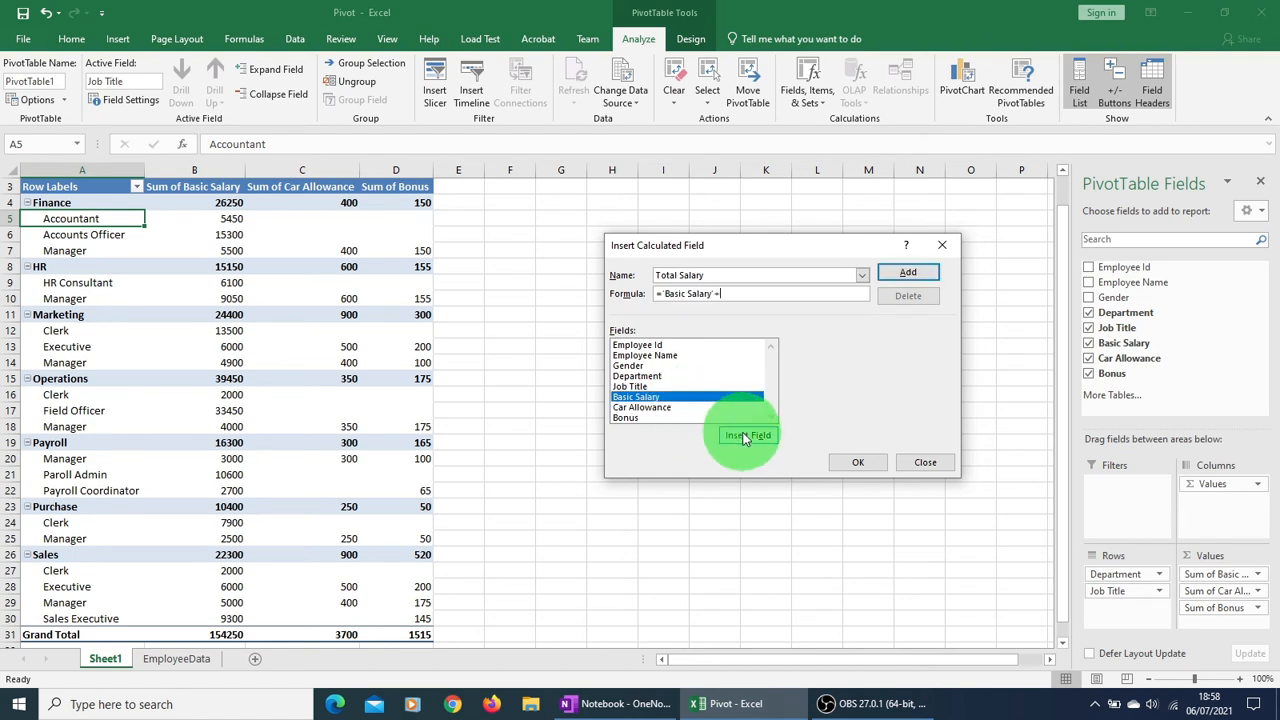
left_click(642, 406)
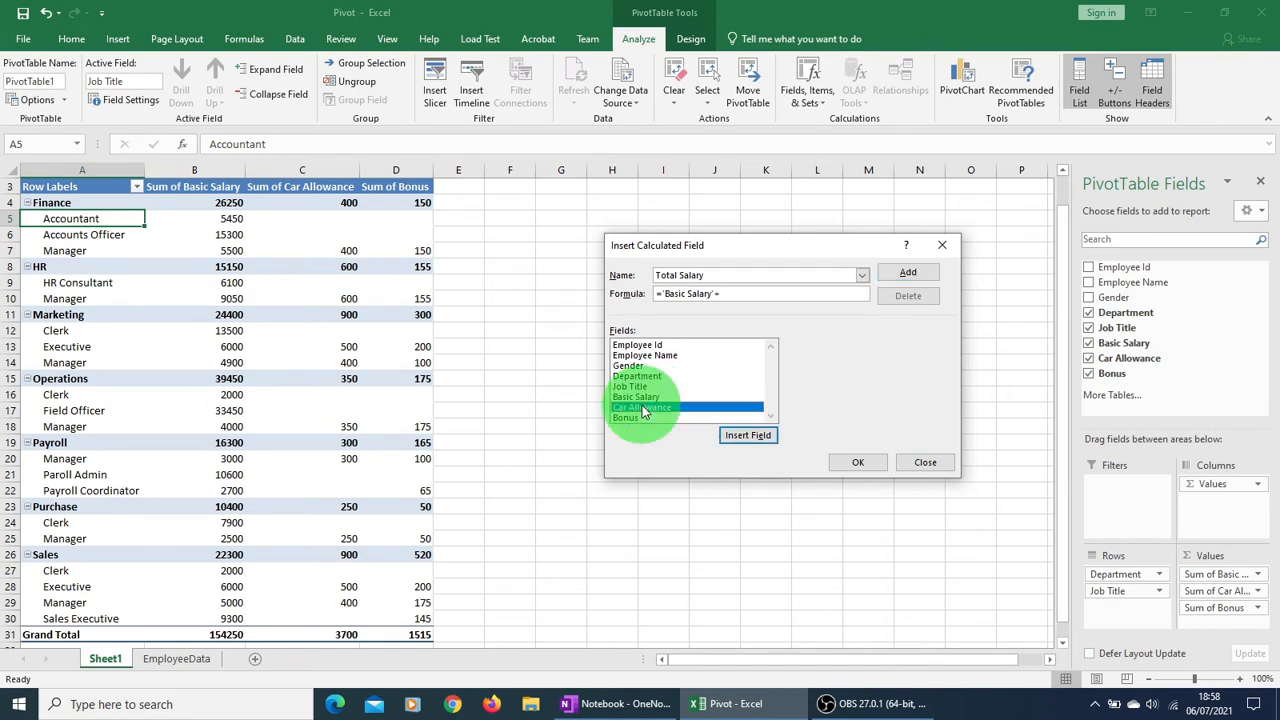
left_click(740, 435)
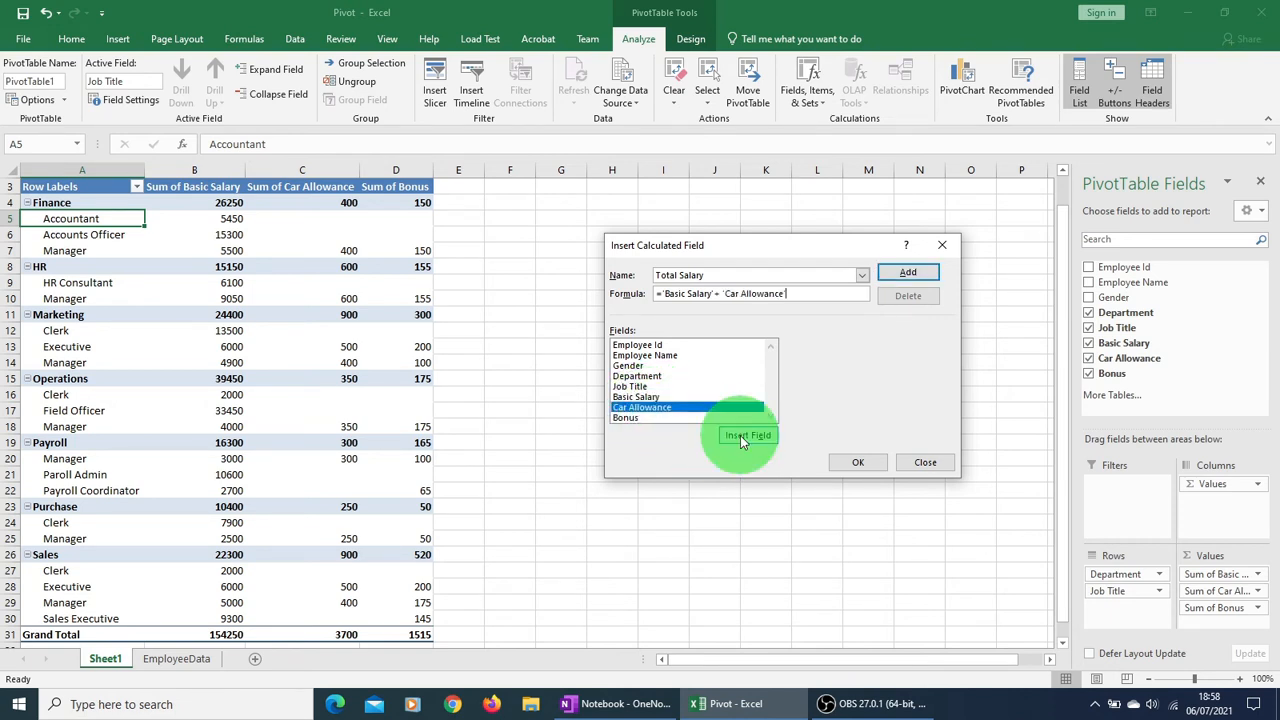
type("+")
left_click(640, 419)
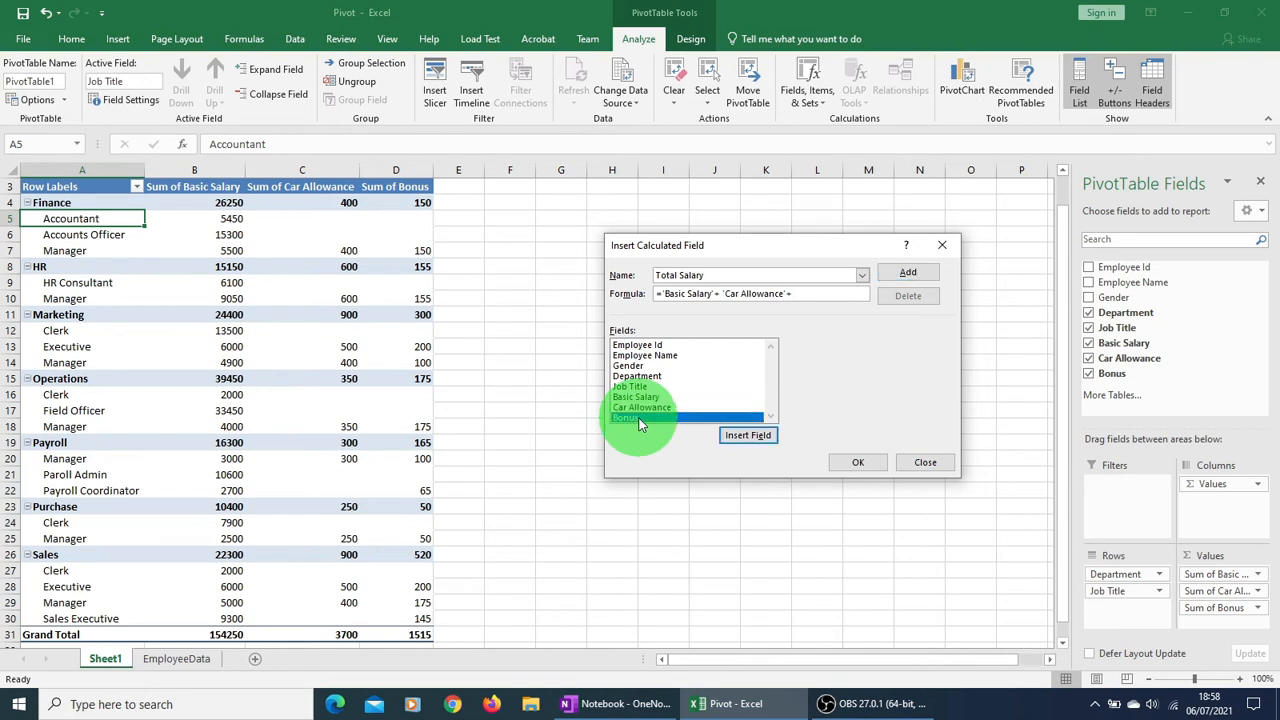
left_click(745, 437)
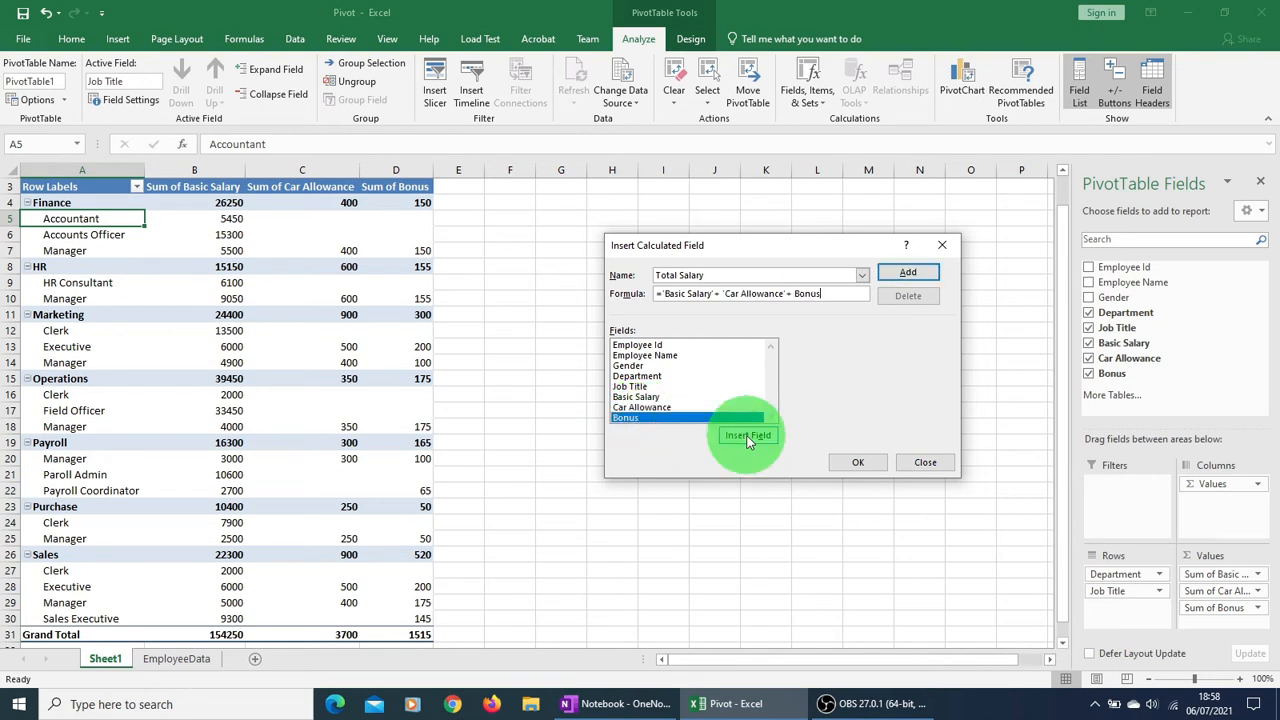
left_click(855, 465)
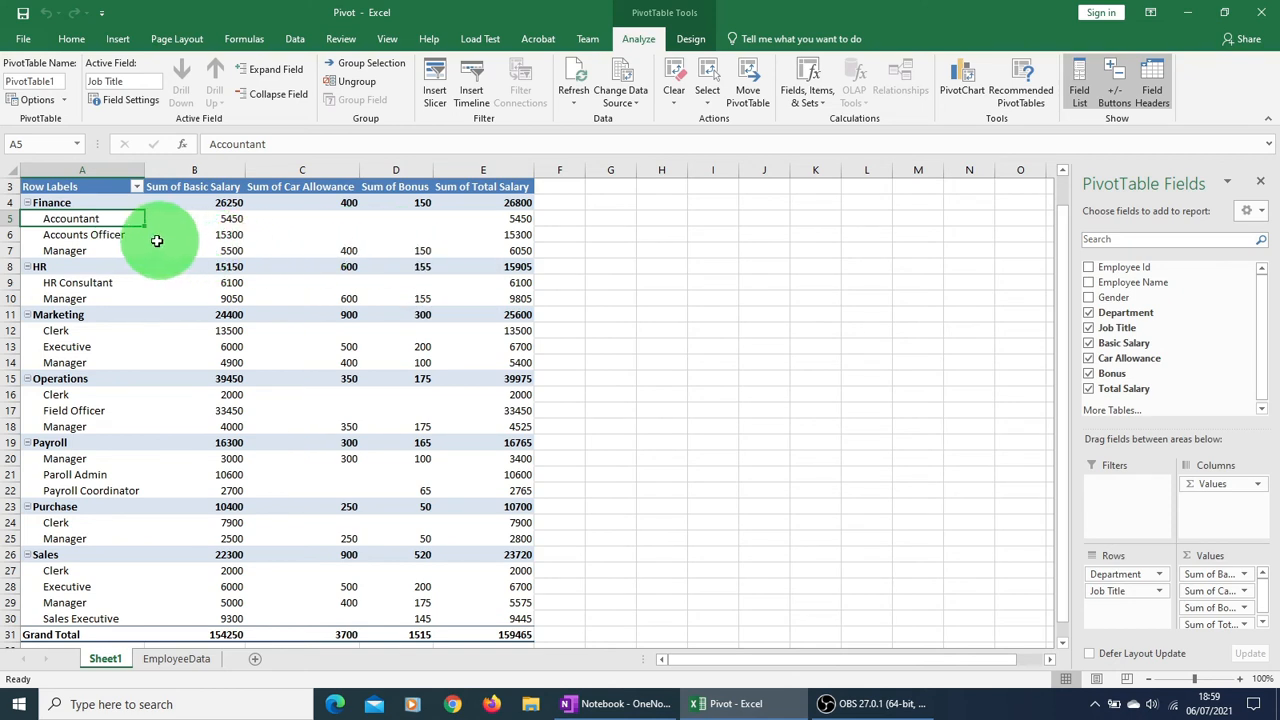
Step: Collapse the job titles so that the salary PivotTable shows one row per department
left_click(253, 100)
left_click(152, 408)
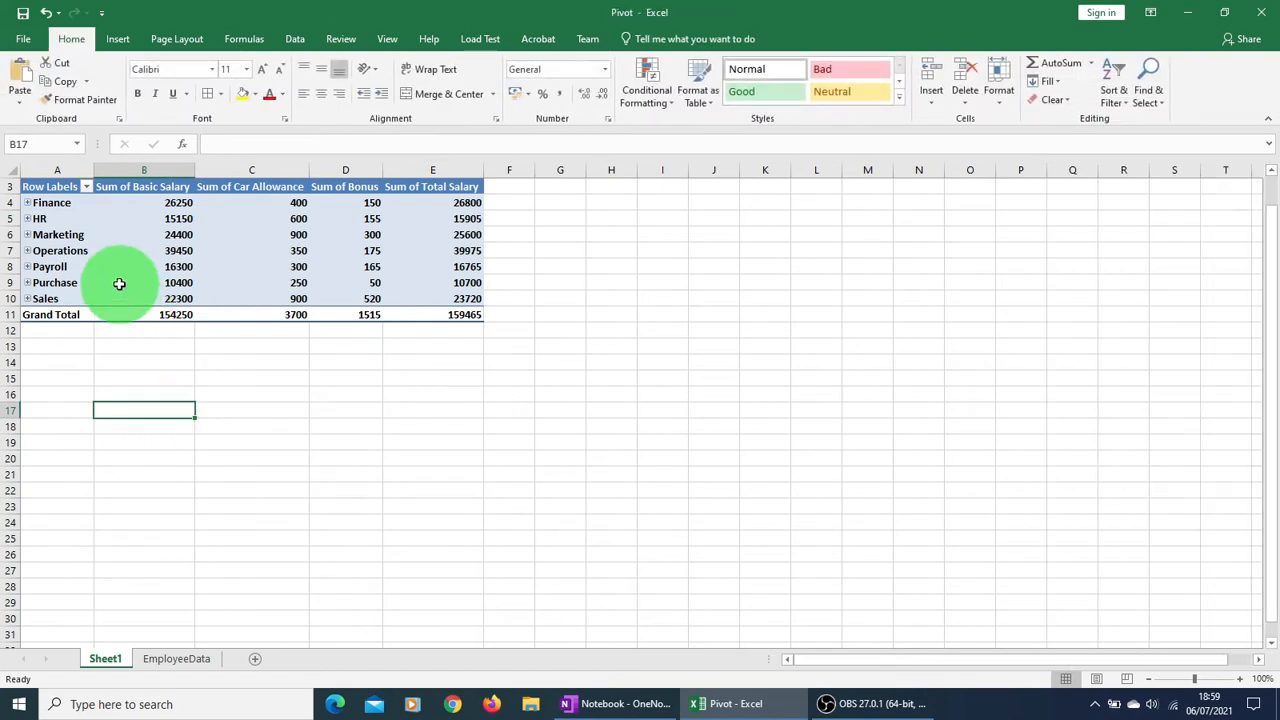
left_click(152, 218)
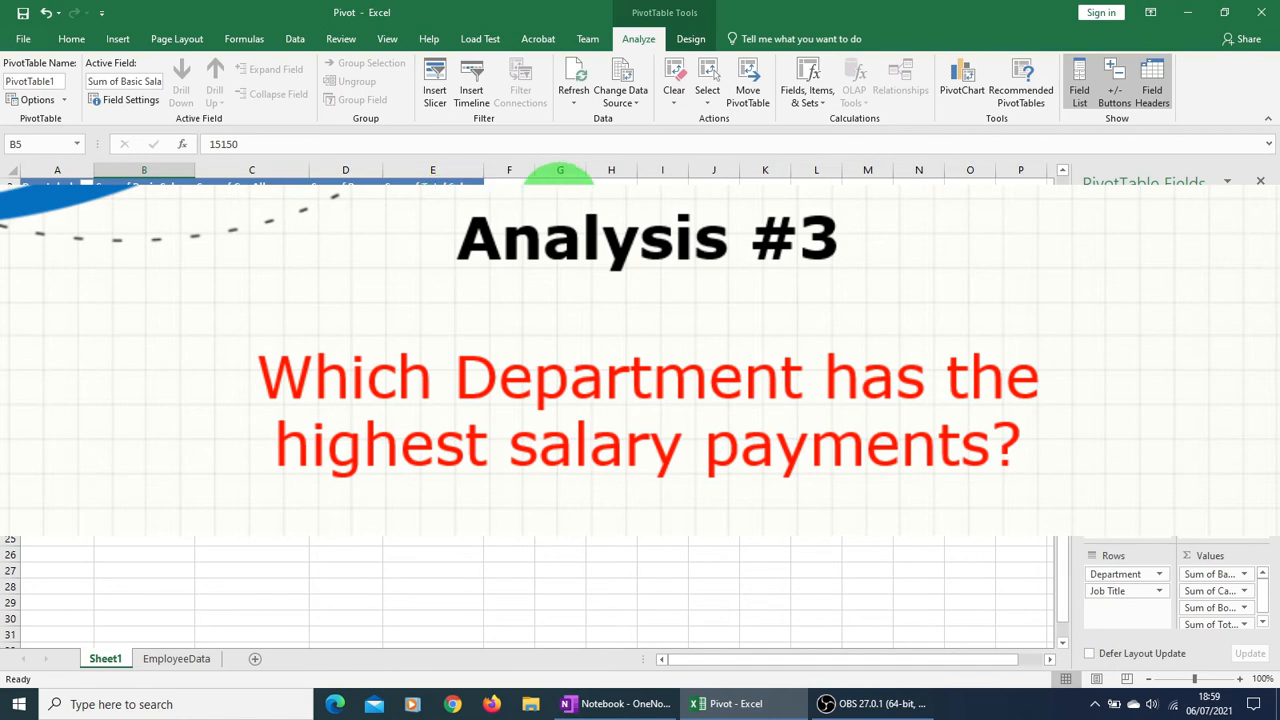
Step: Sort the departments by Sum of Total Salary from largest to smallest
left_click(433, 204)
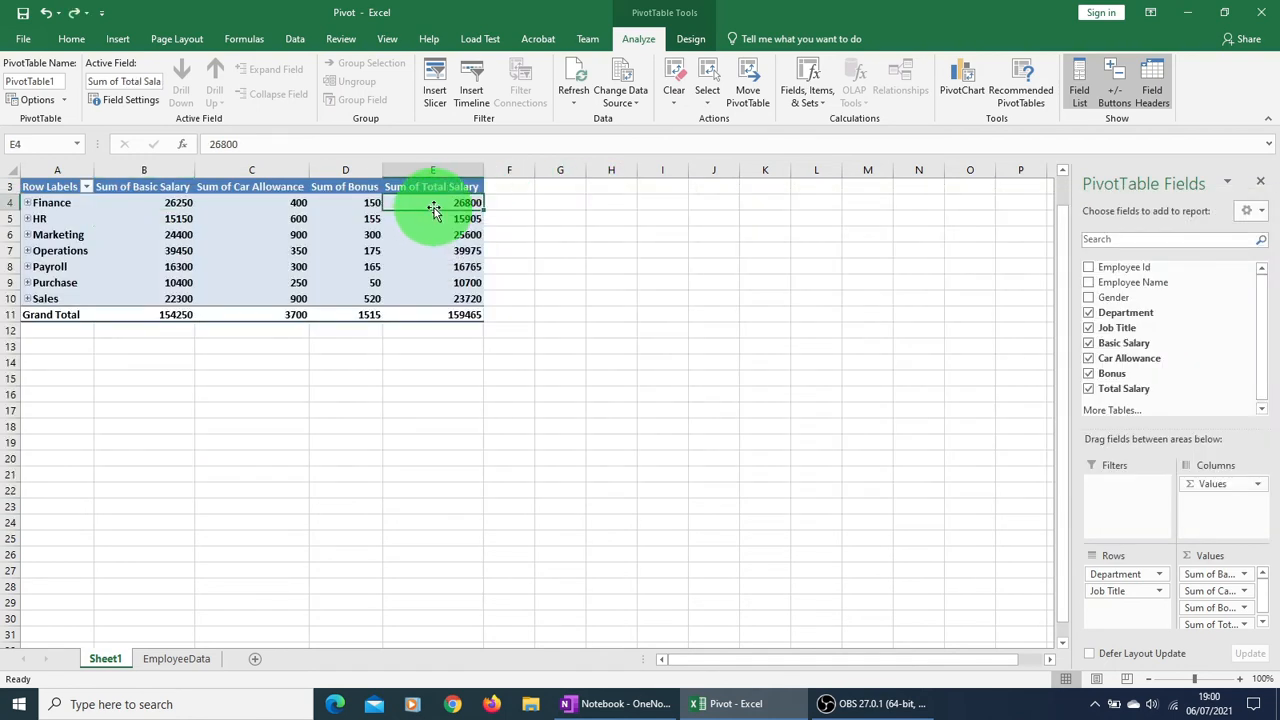
right_click(434, 208)
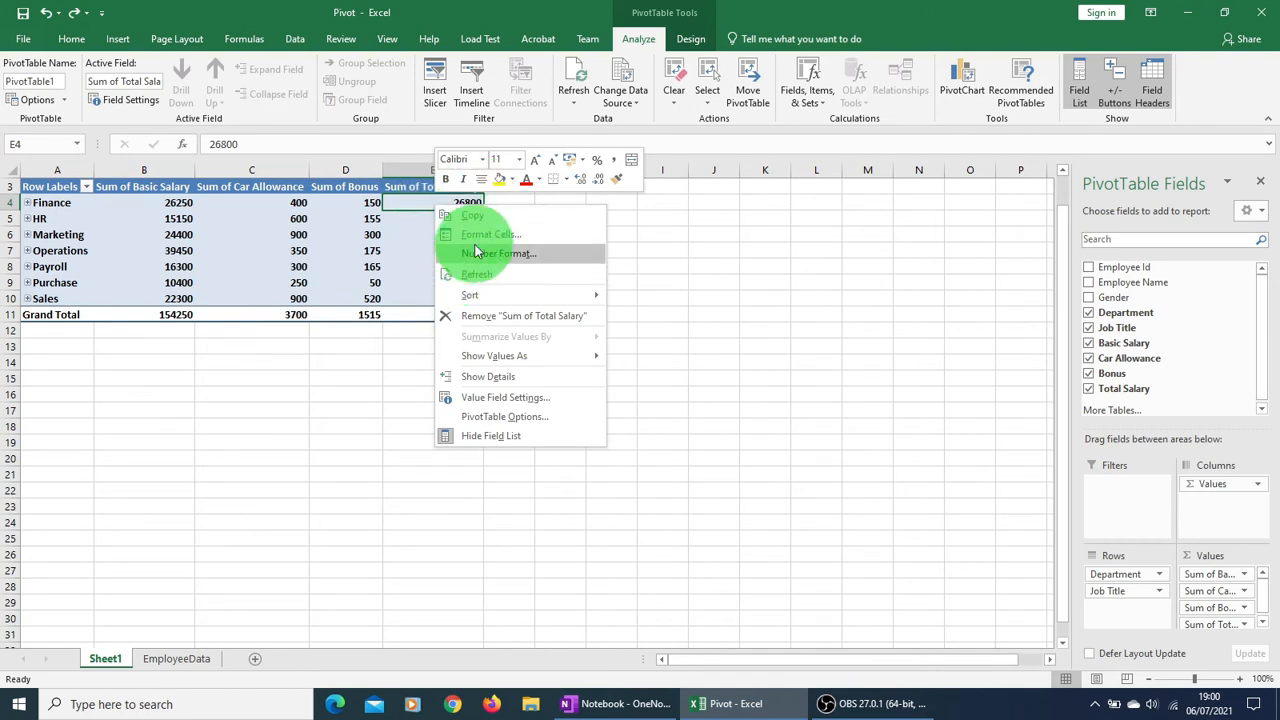
mouse_move(504, 297)
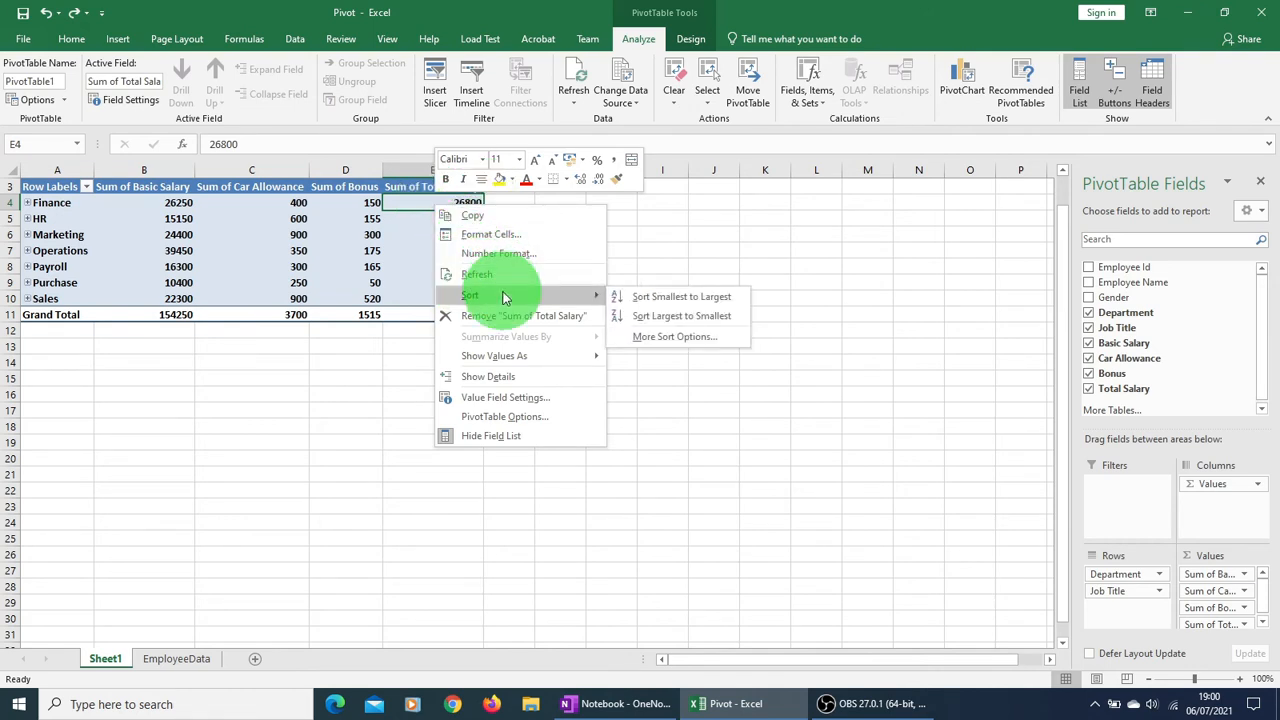
left_click(688, 320)
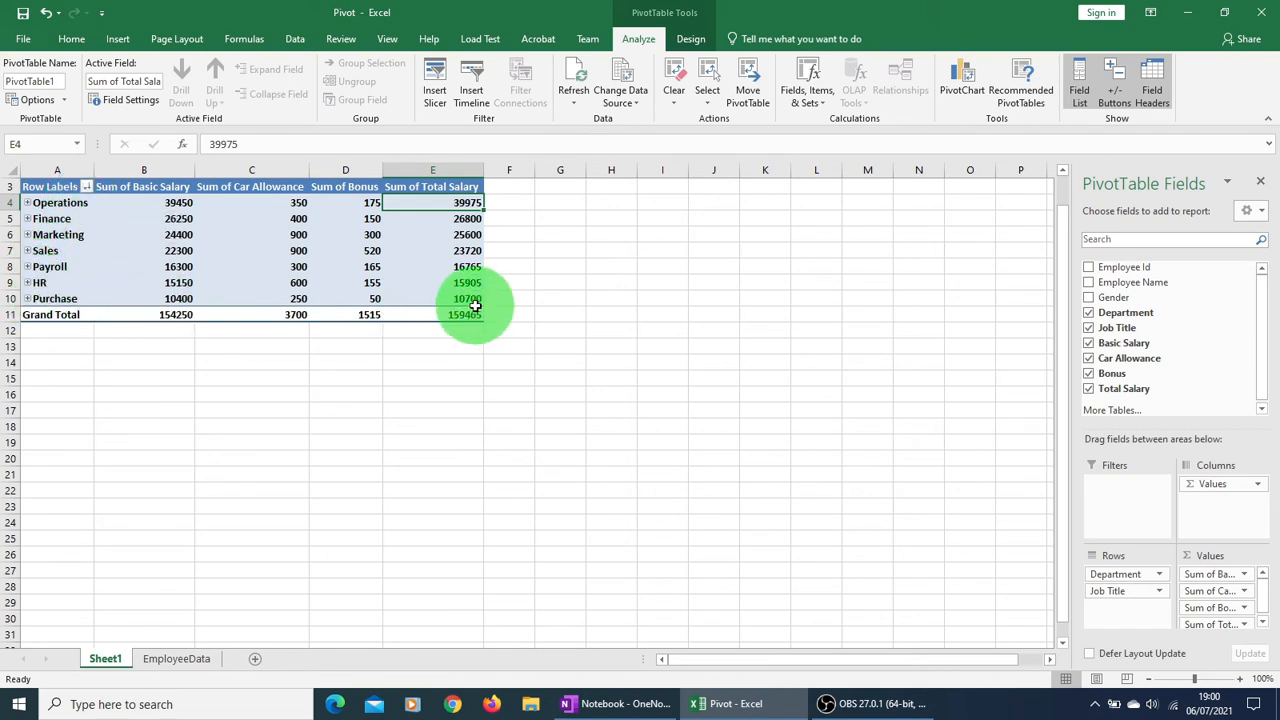
mouse_move(475, 302)
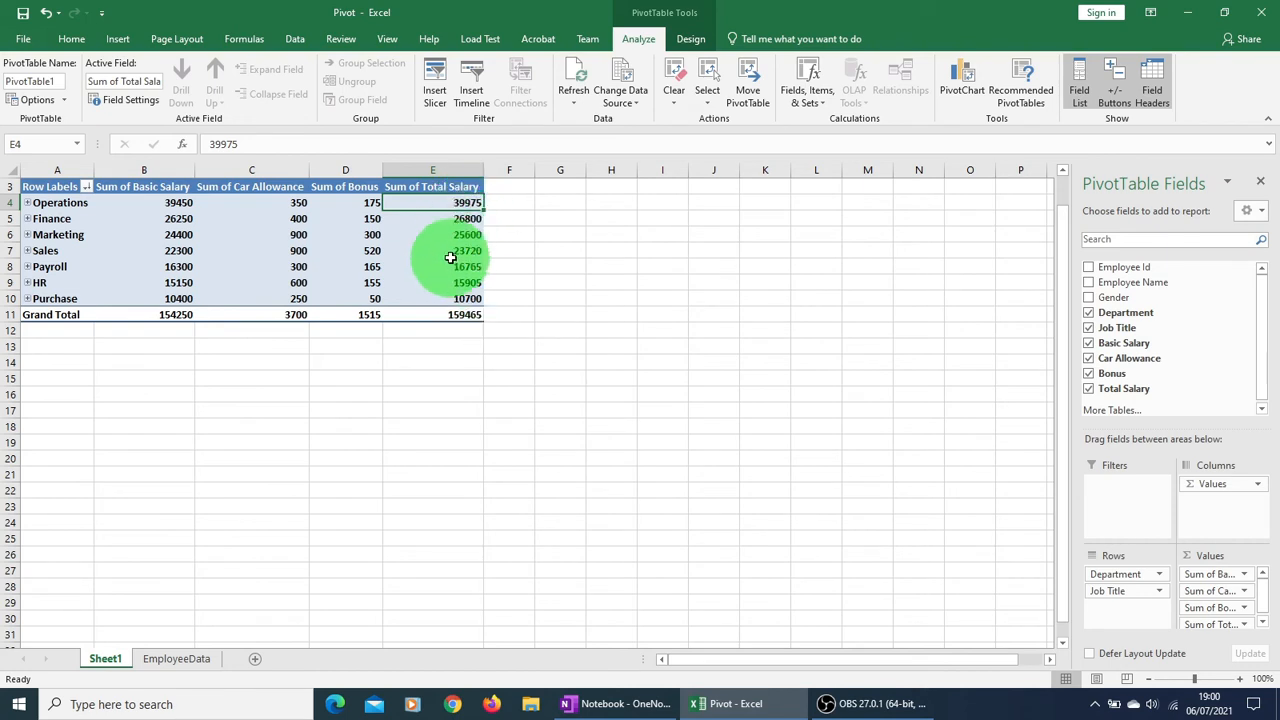
mouse_move(465, 250)
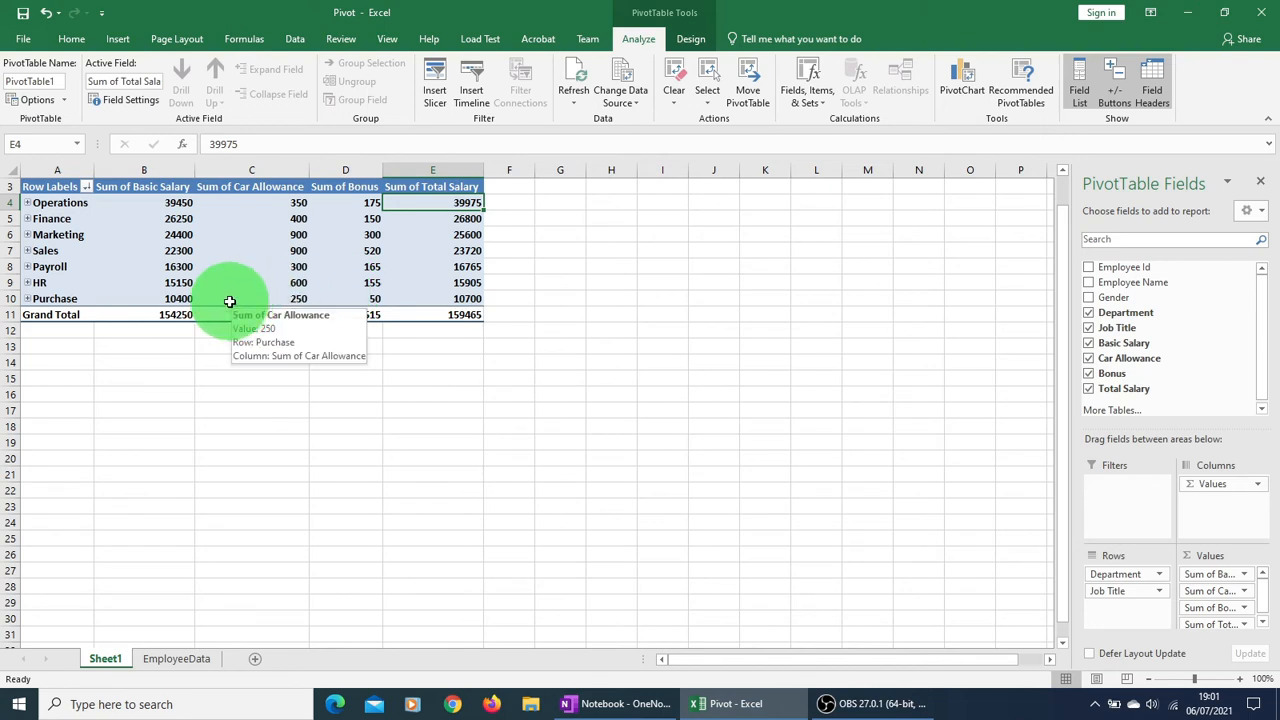
Step: Expand all departments to their job titles and remove all salary, allowance and bonus sums from the PivotTable's values
left_click(57, 202)
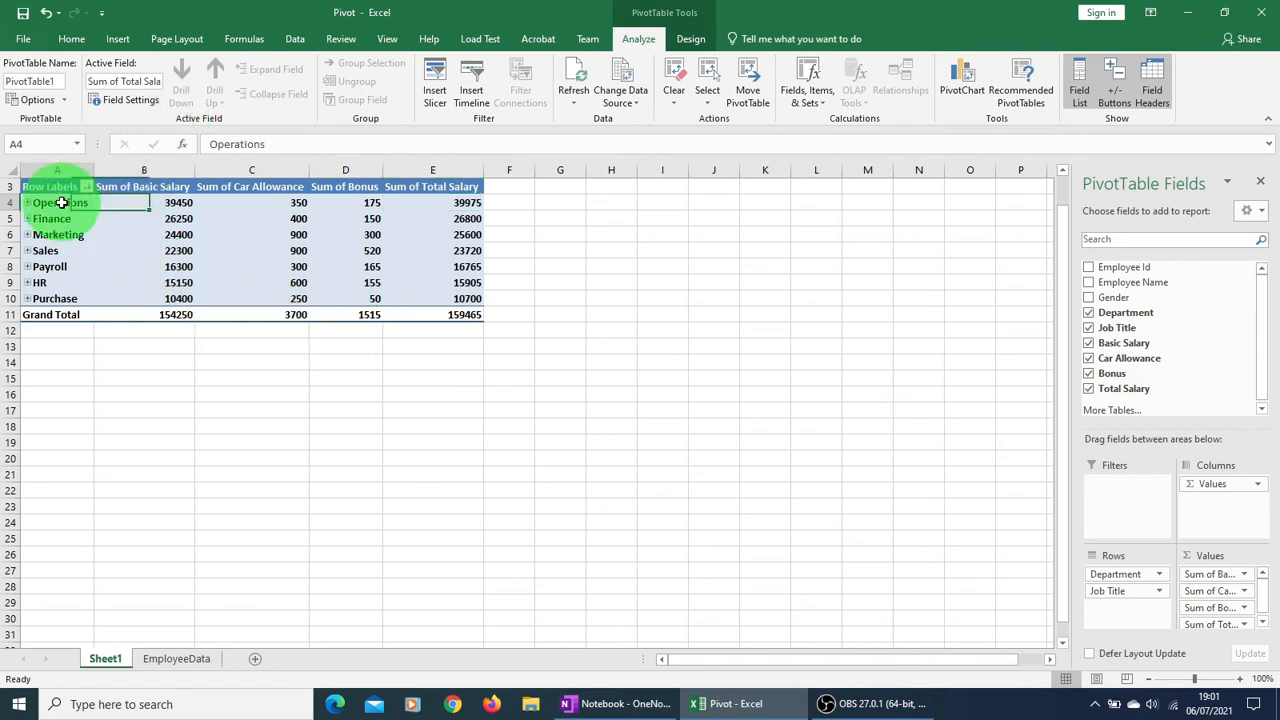
left_click(278, 80)
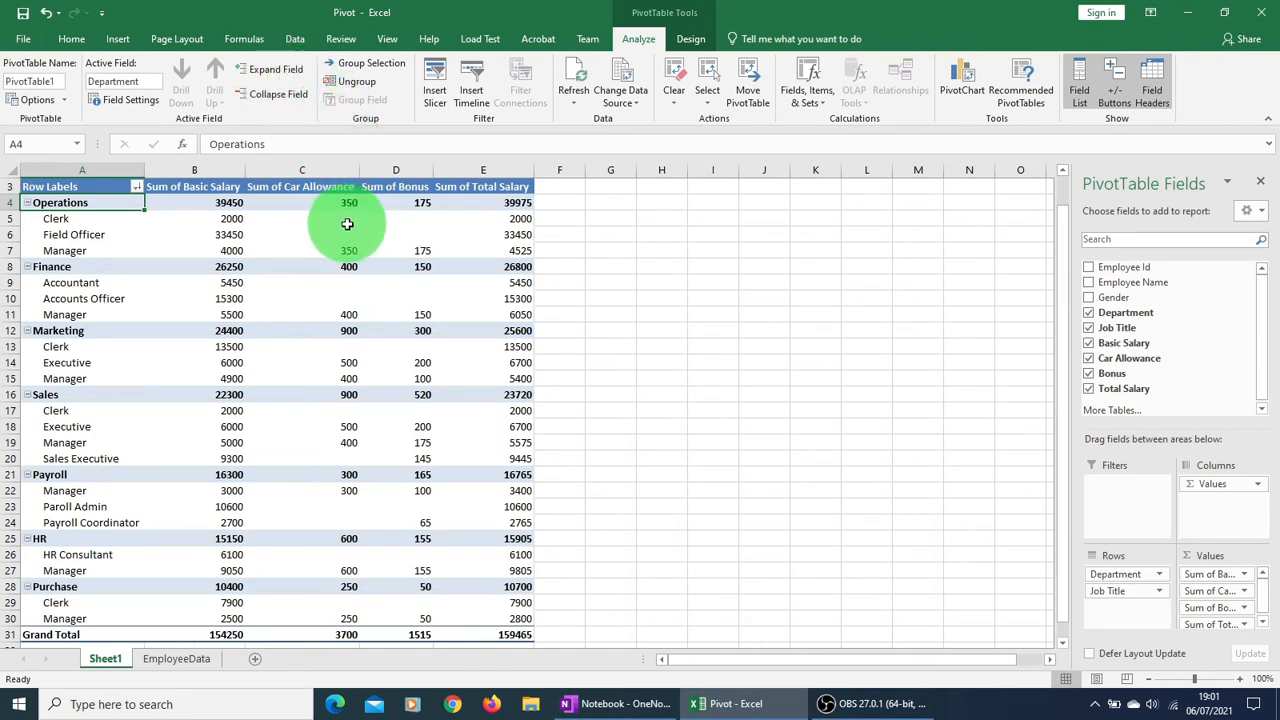
left_click(1222, 568)
left_click_drag(1222, 568, 1186, 343)
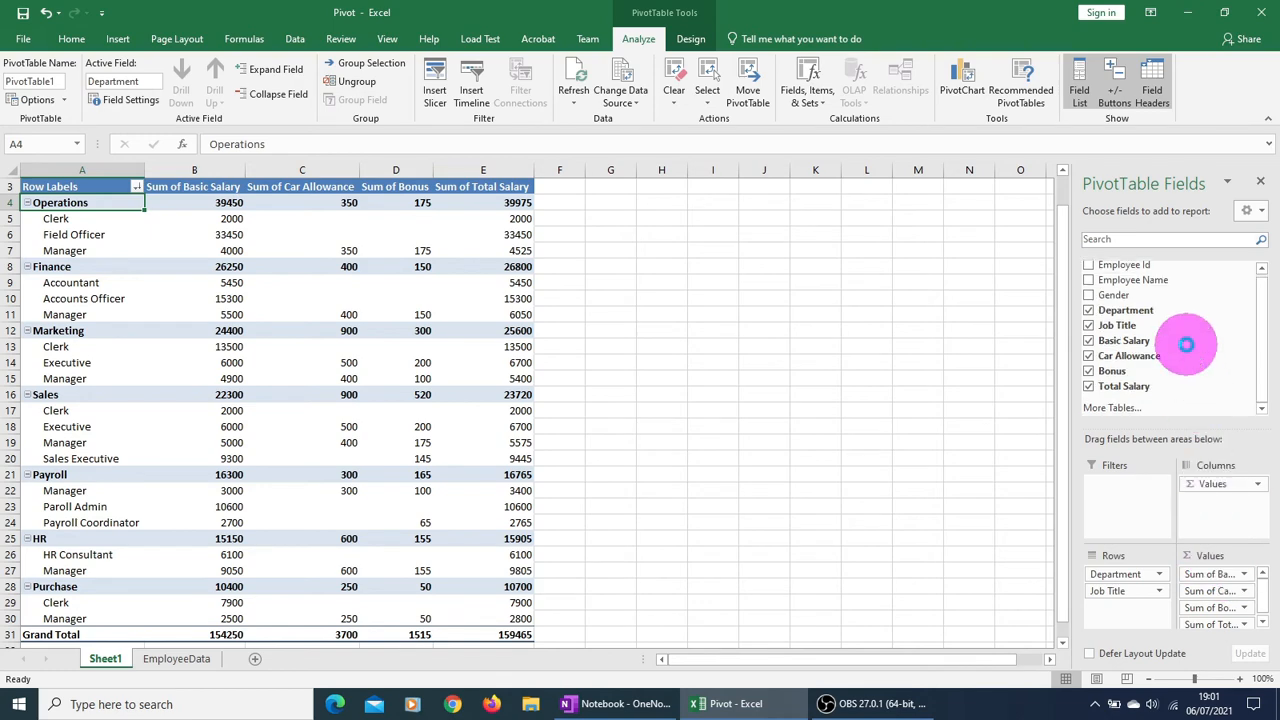
left_click_drag(1223, 566, 1196, 372)
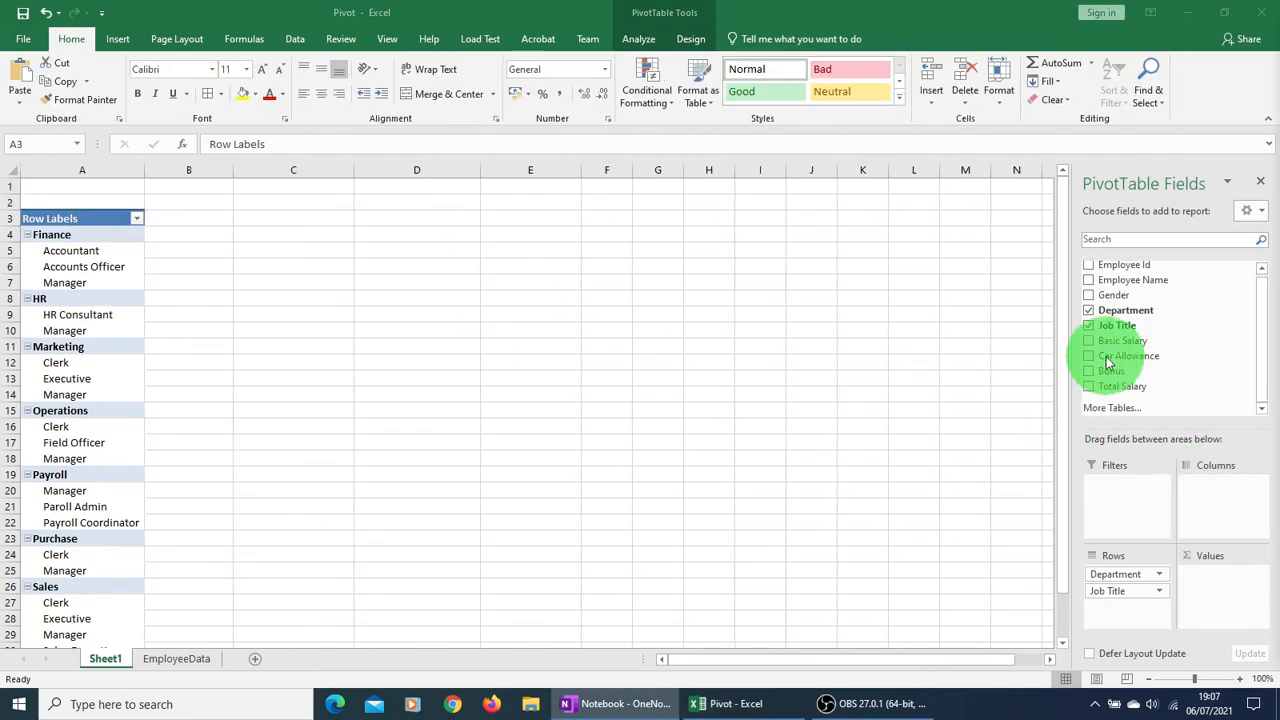
Step: Add Gender to the PivotTable's columns and Employee Id to its values
left_click(1107, 284)
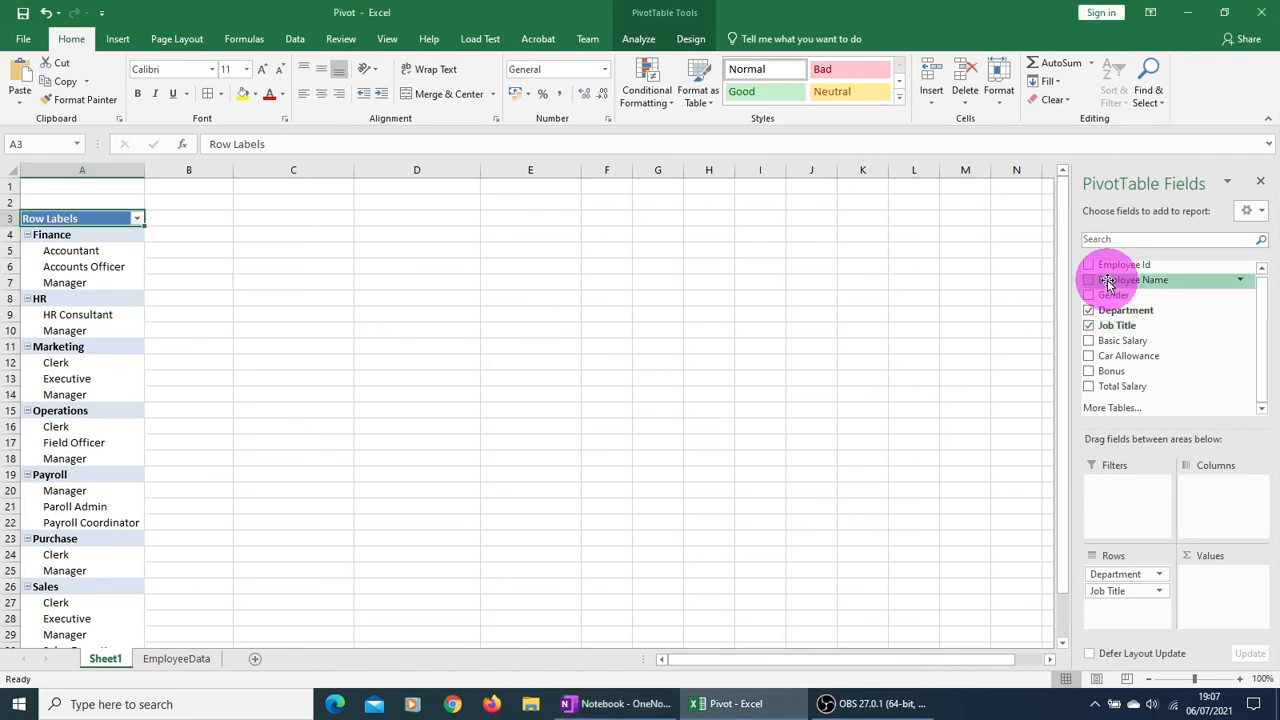
left_click_drag(1107, 284, 1211, 505)
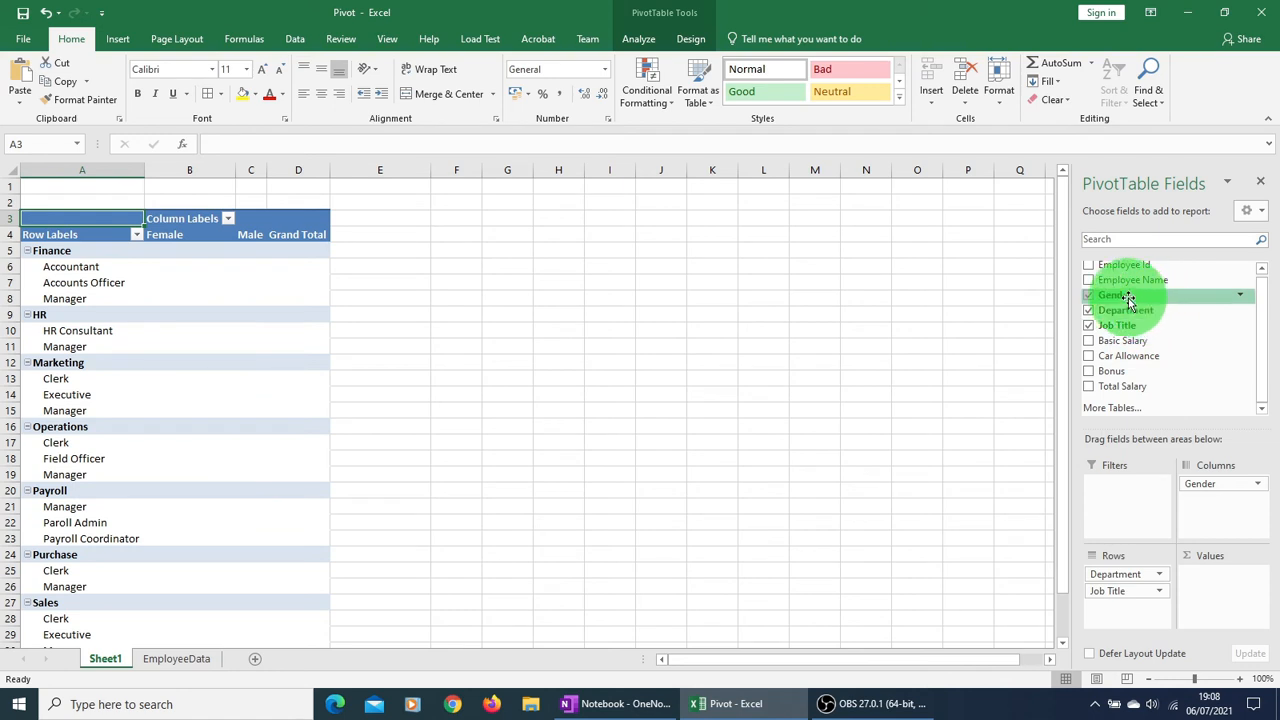
left_click_drag(1140, 280, 1230, 606)
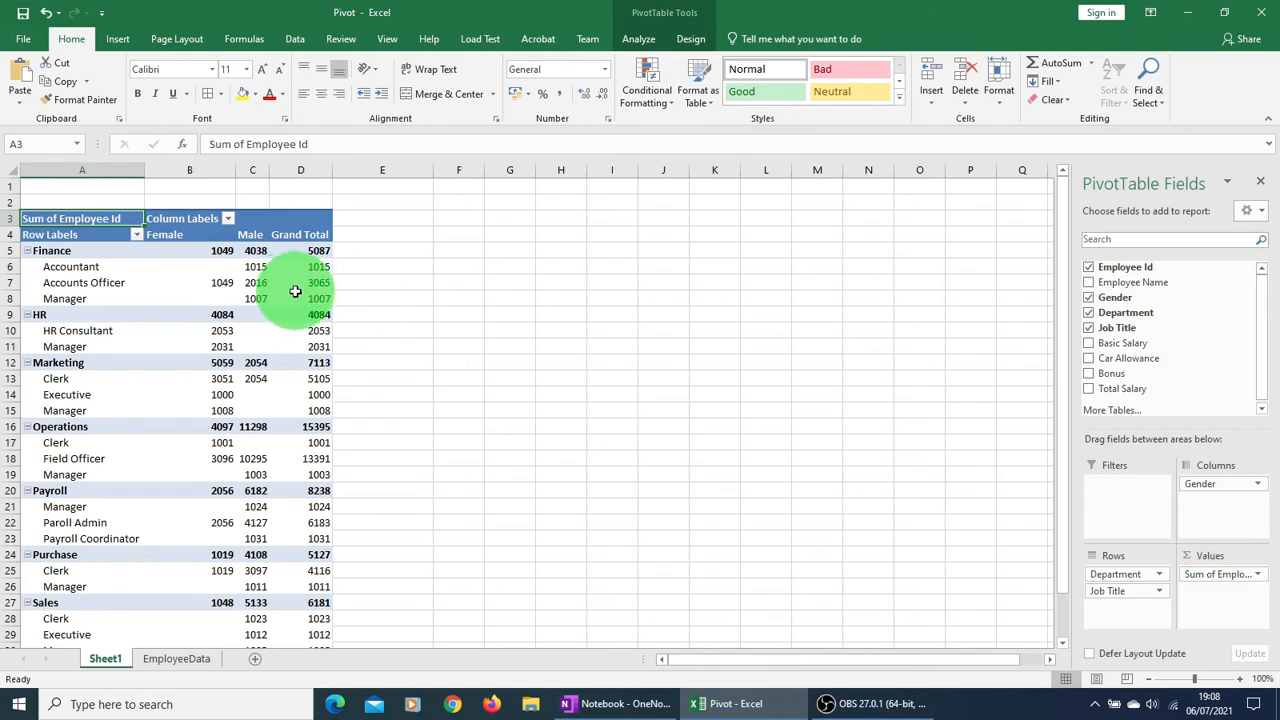
Step: Change the Employee Id value field so that it is summarized by Count
left_click(1257, 576)
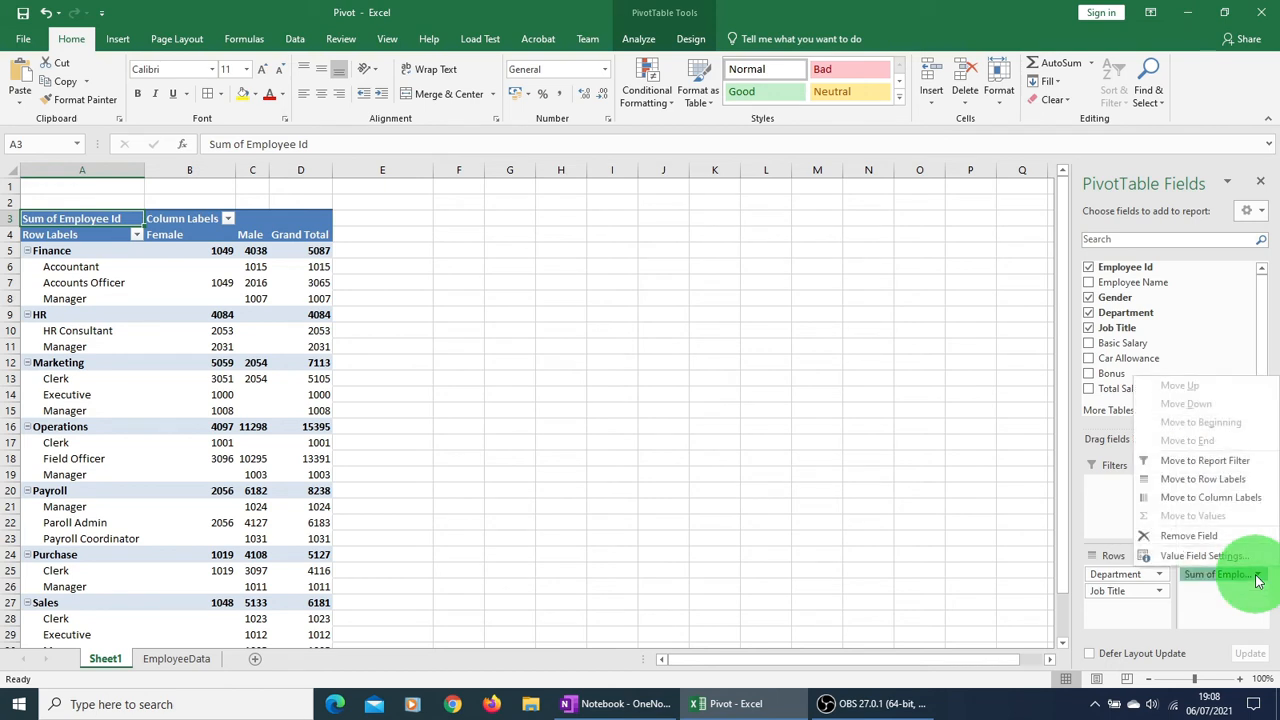
left_click(1195, 557)
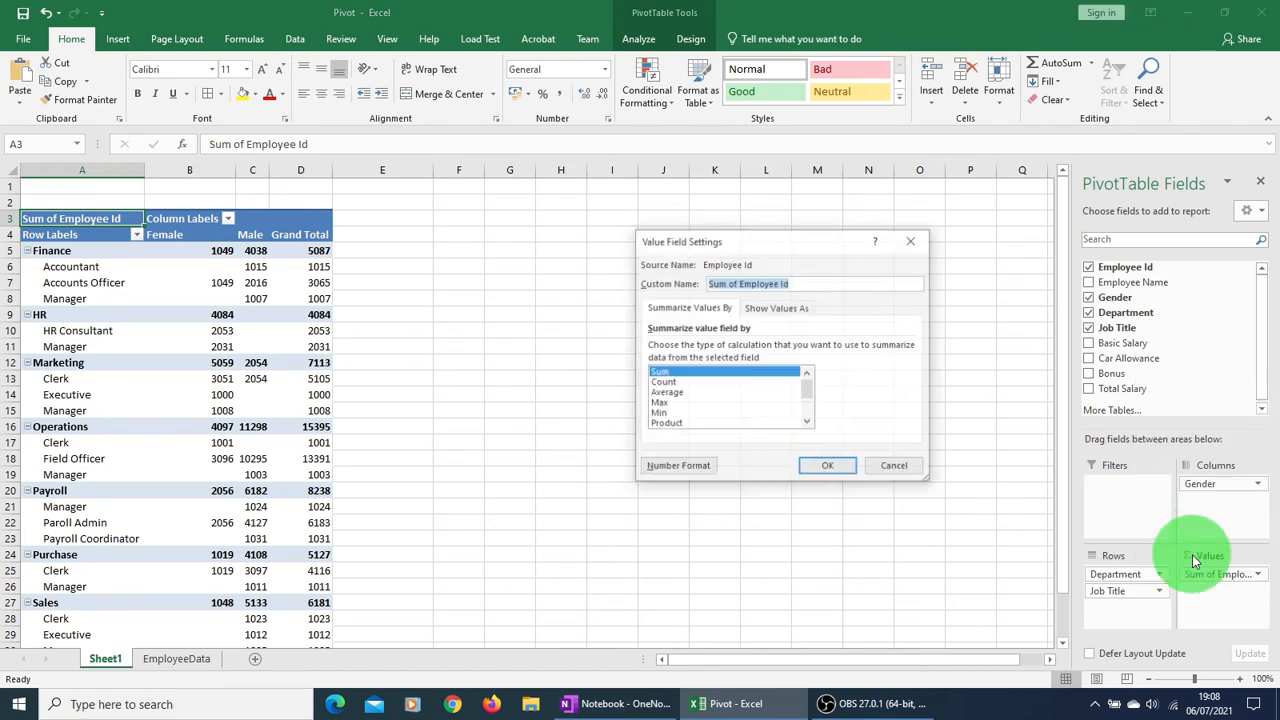
left_click(663, 383)
left_click(828, 467)
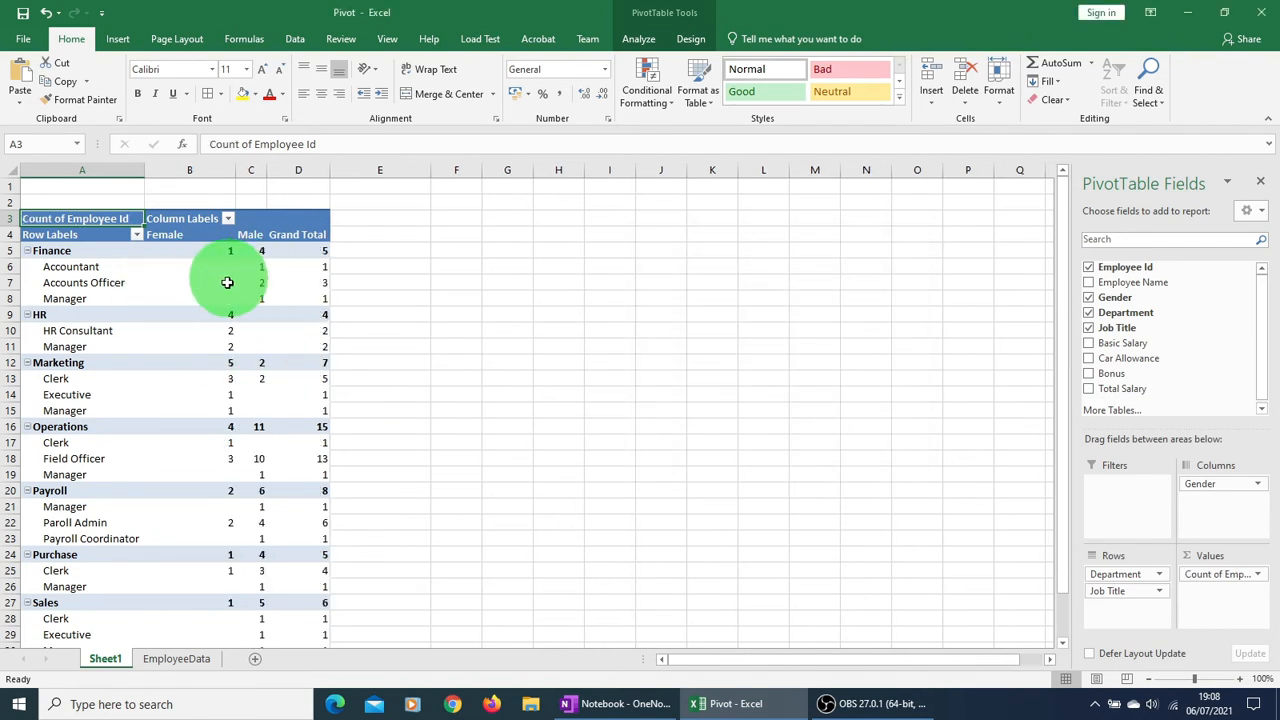
mouse_move(290, 315)
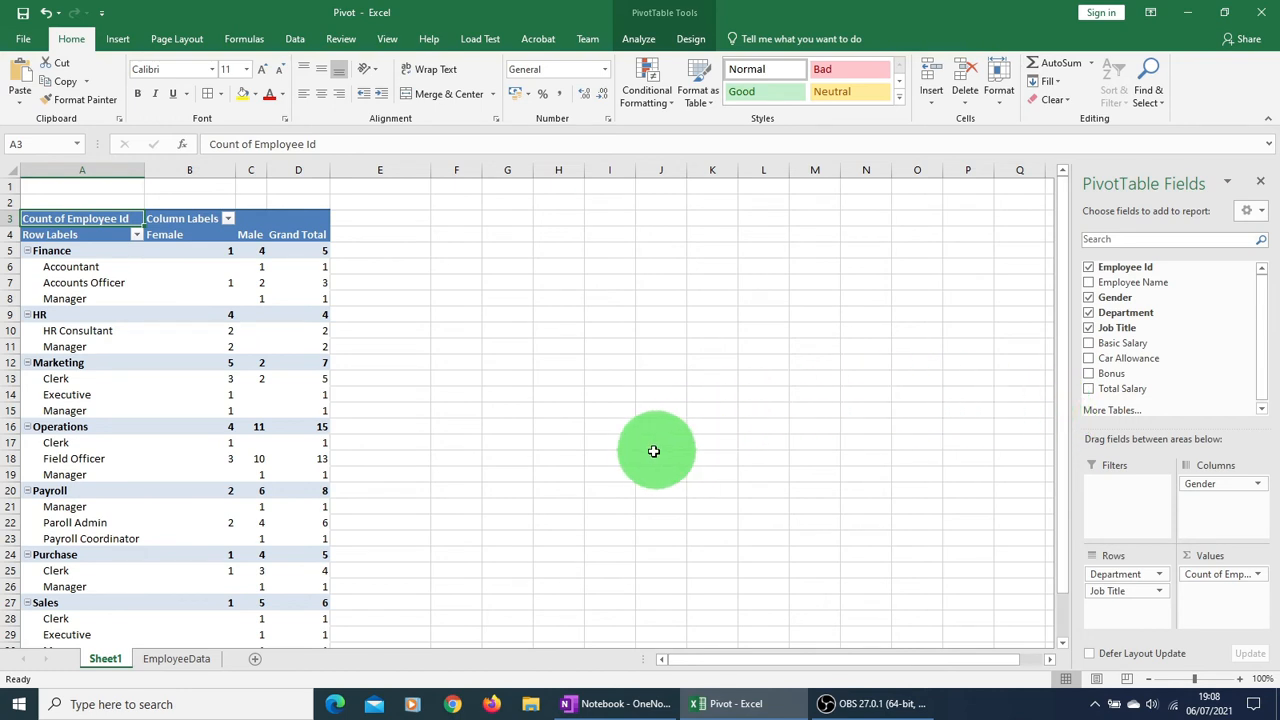
Step: Remove Gender from the columns and add Basic Salary to the values beside the Employee Id count
left_click(1088, 297)
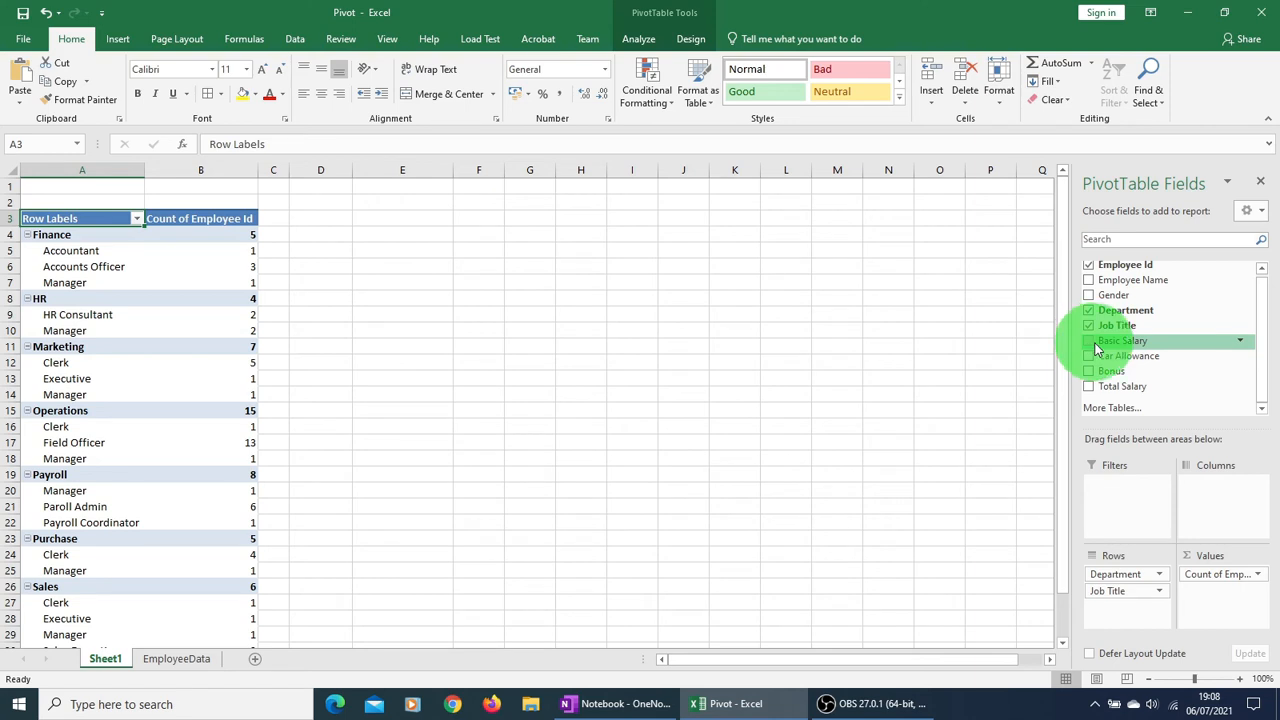
left_click_drag(1107, 345, 1220, 608)
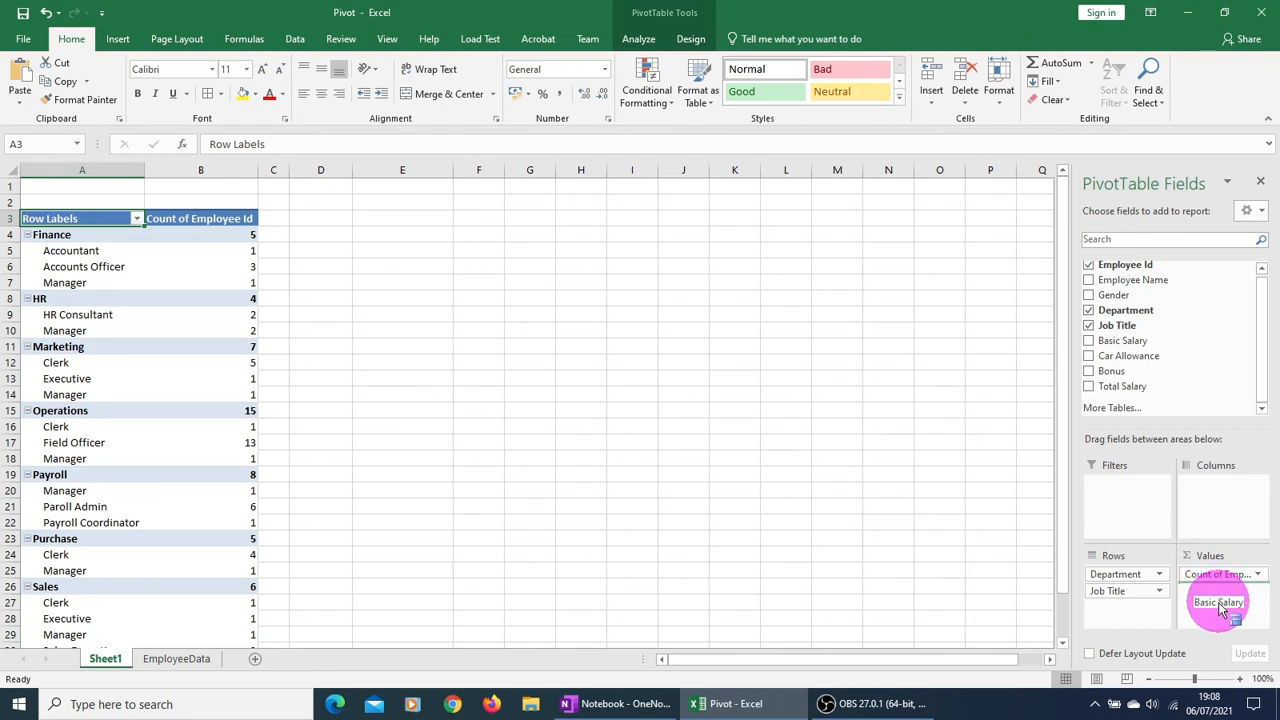
left_click_drag(1220, 610, 1220, 608)
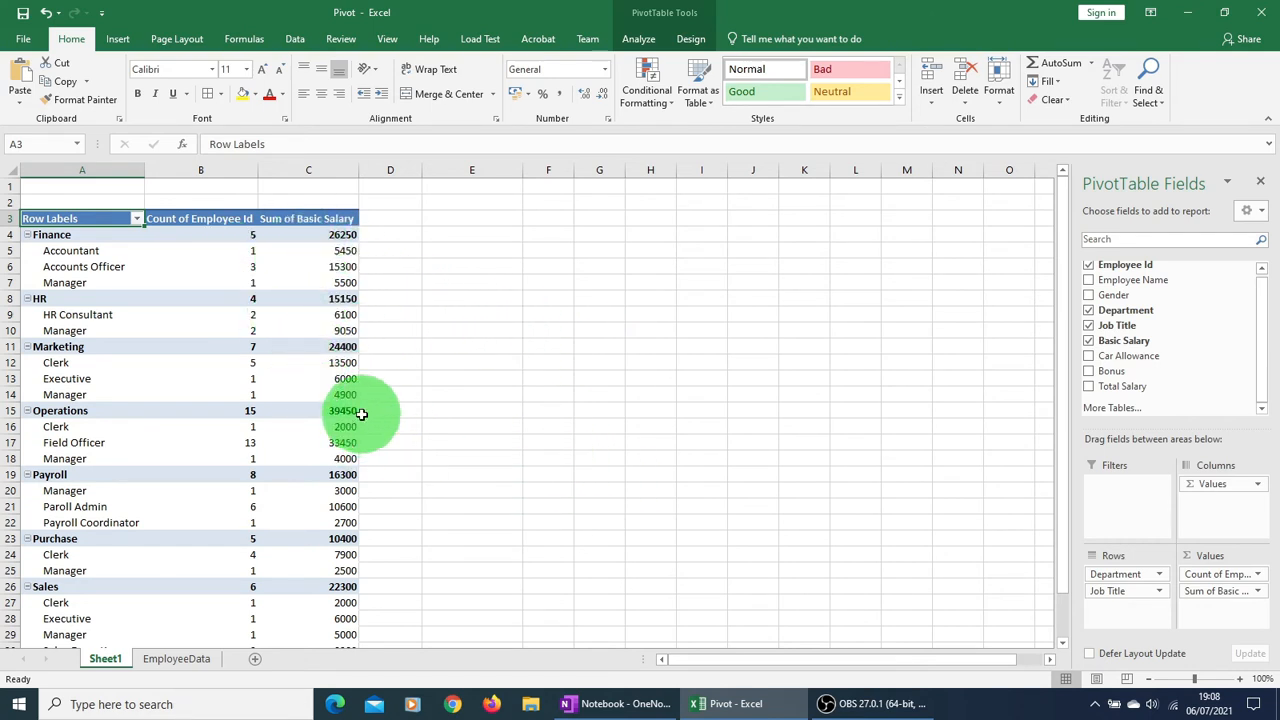
Step: Change the Basic Salary value field so that it is summarized by Average
left_click(313, 251)
right_click(325, 253)
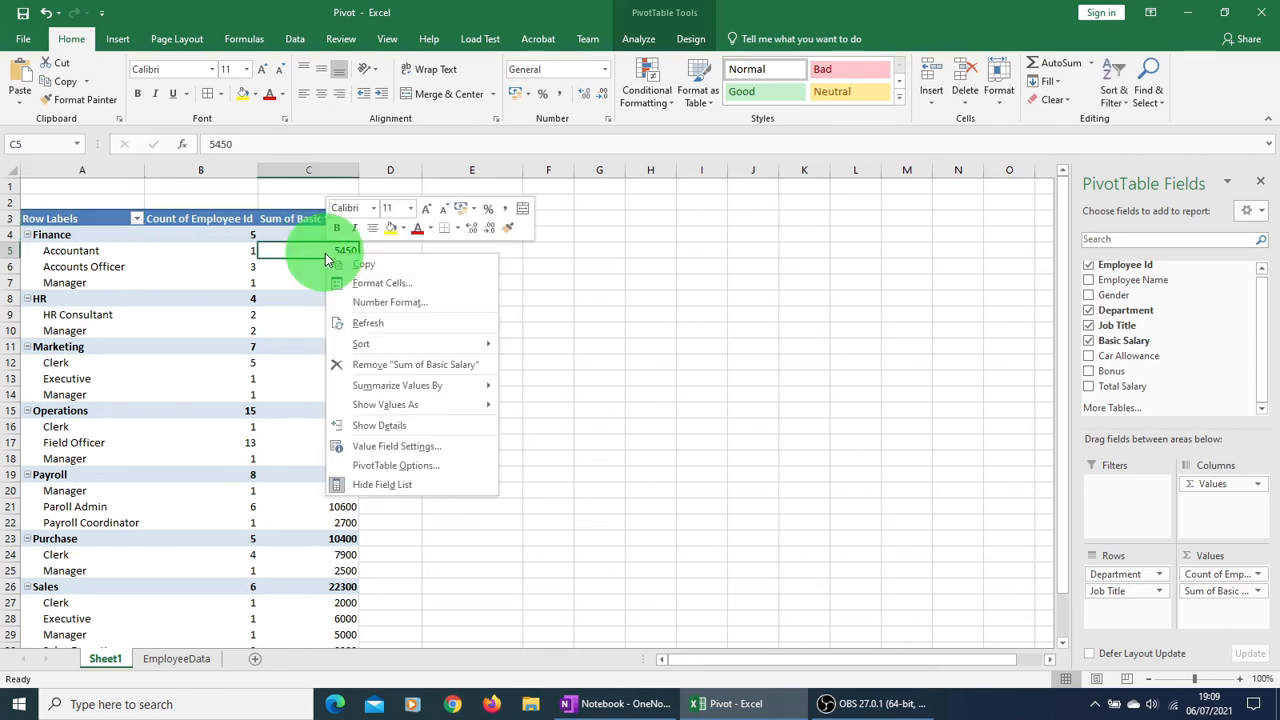
left_click(469, 446)
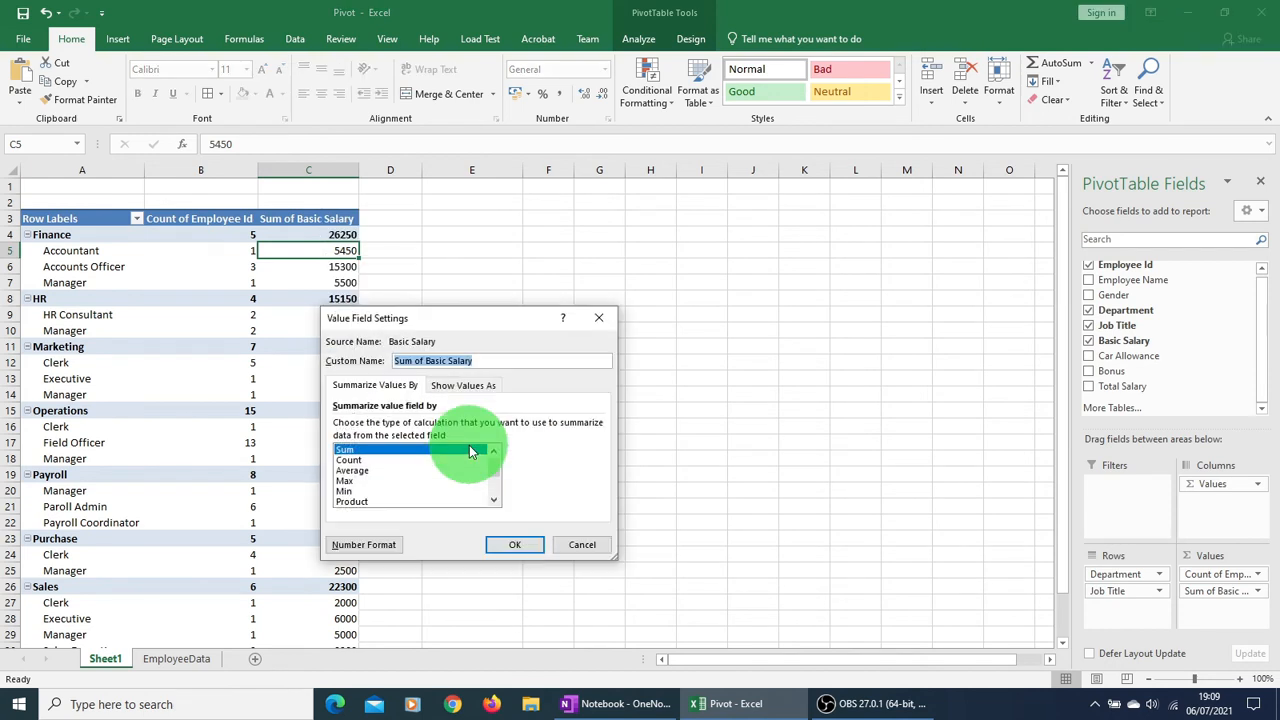
left_click(354, 472)
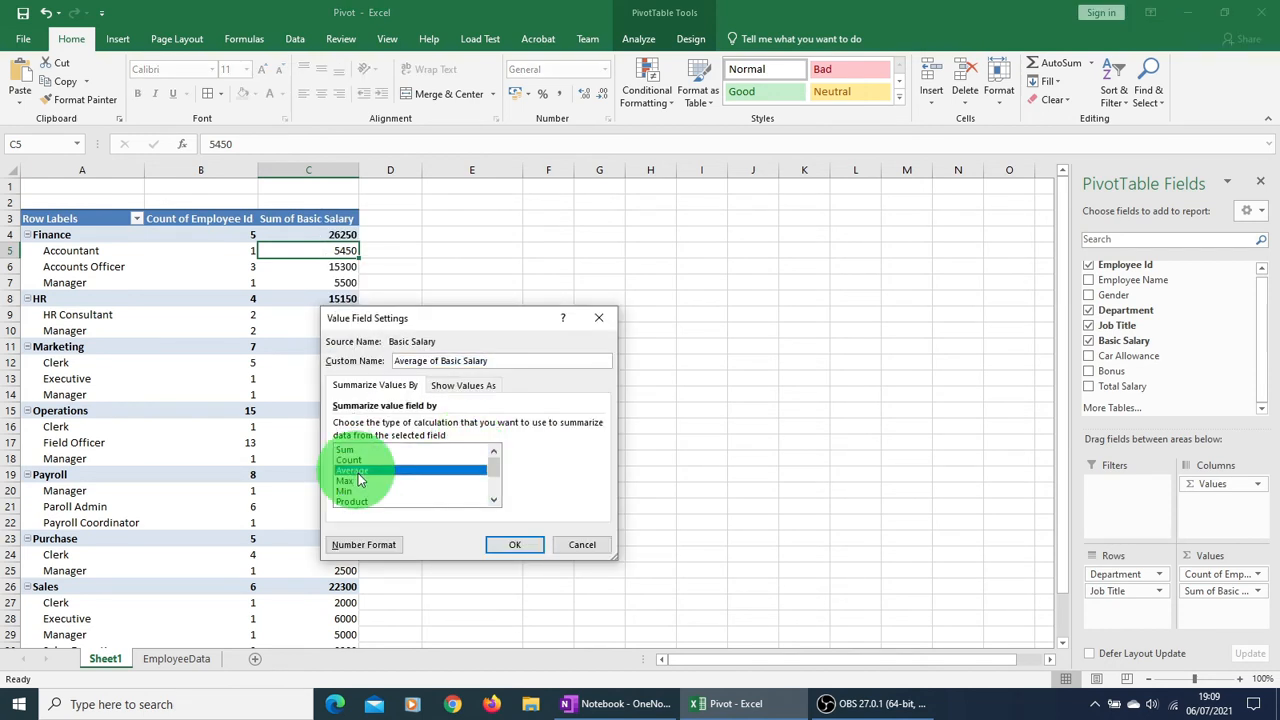
left_click(505, 545)
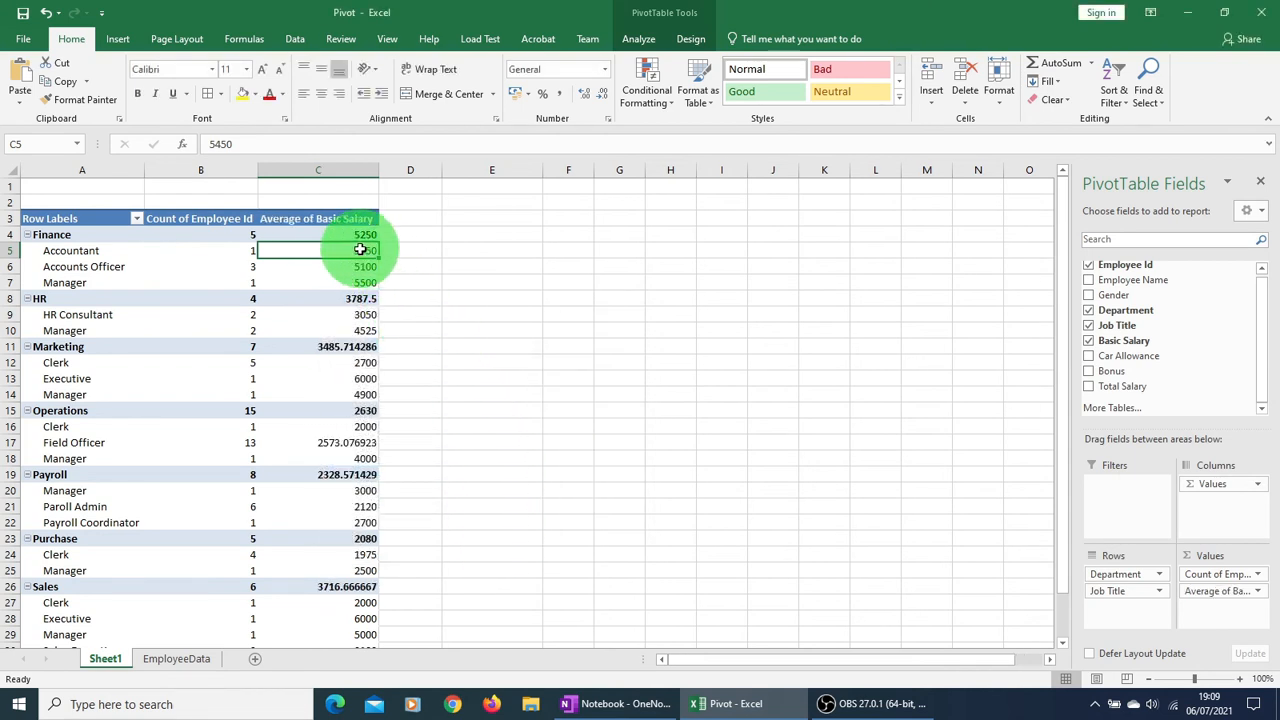
Step: Examine the employee counts and average basic salaries of the Finance department and its job titles
mouse_move(358, 249)
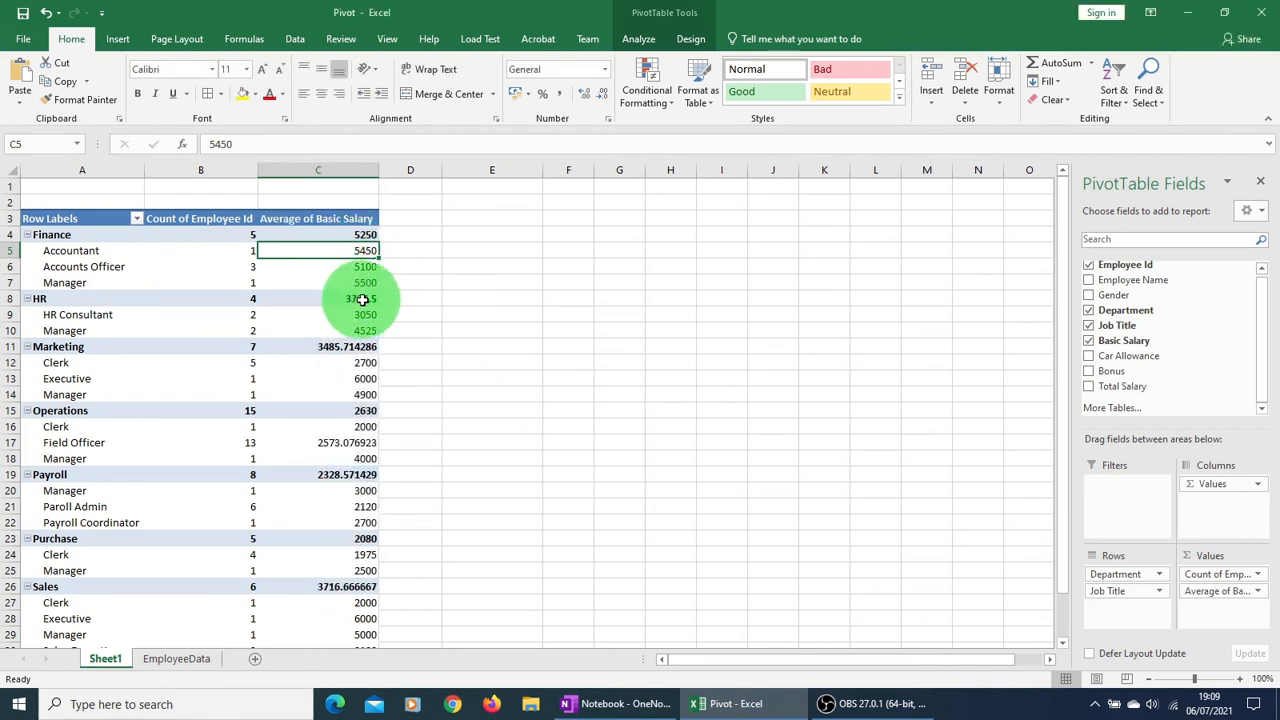
left_click(68, 252)
left_click(66, 267)
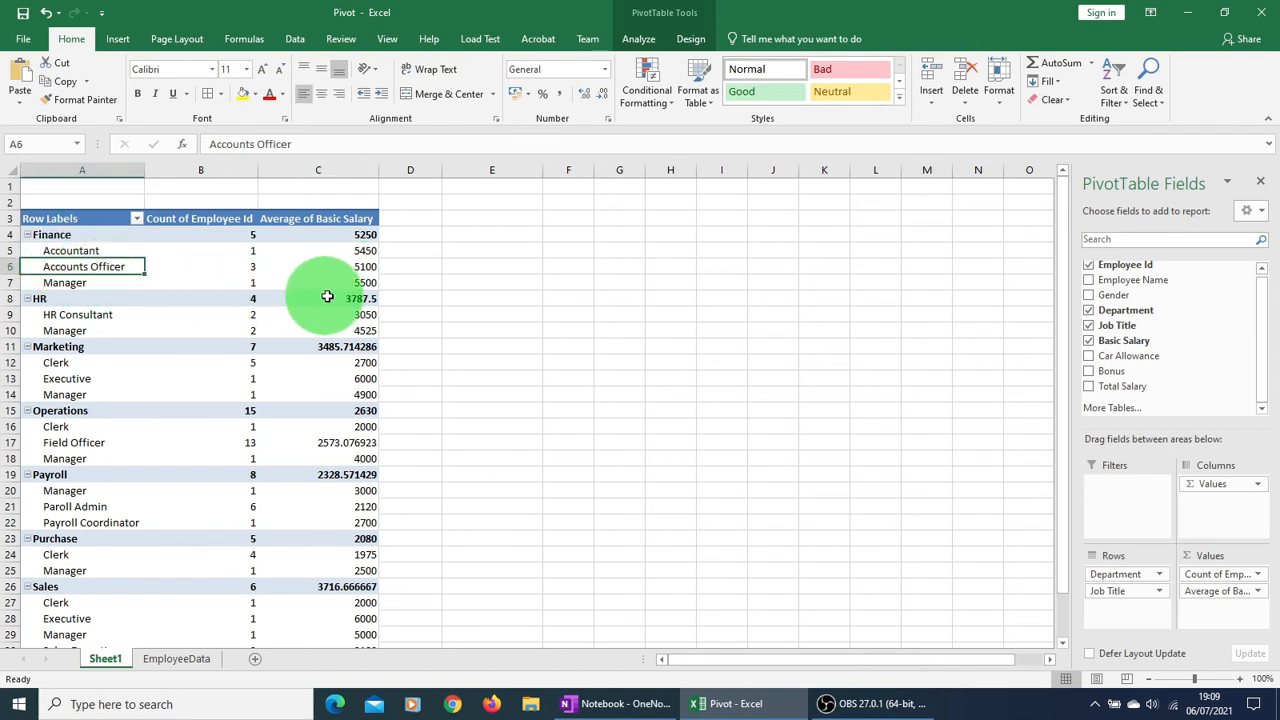
mouse_move(355, 273)
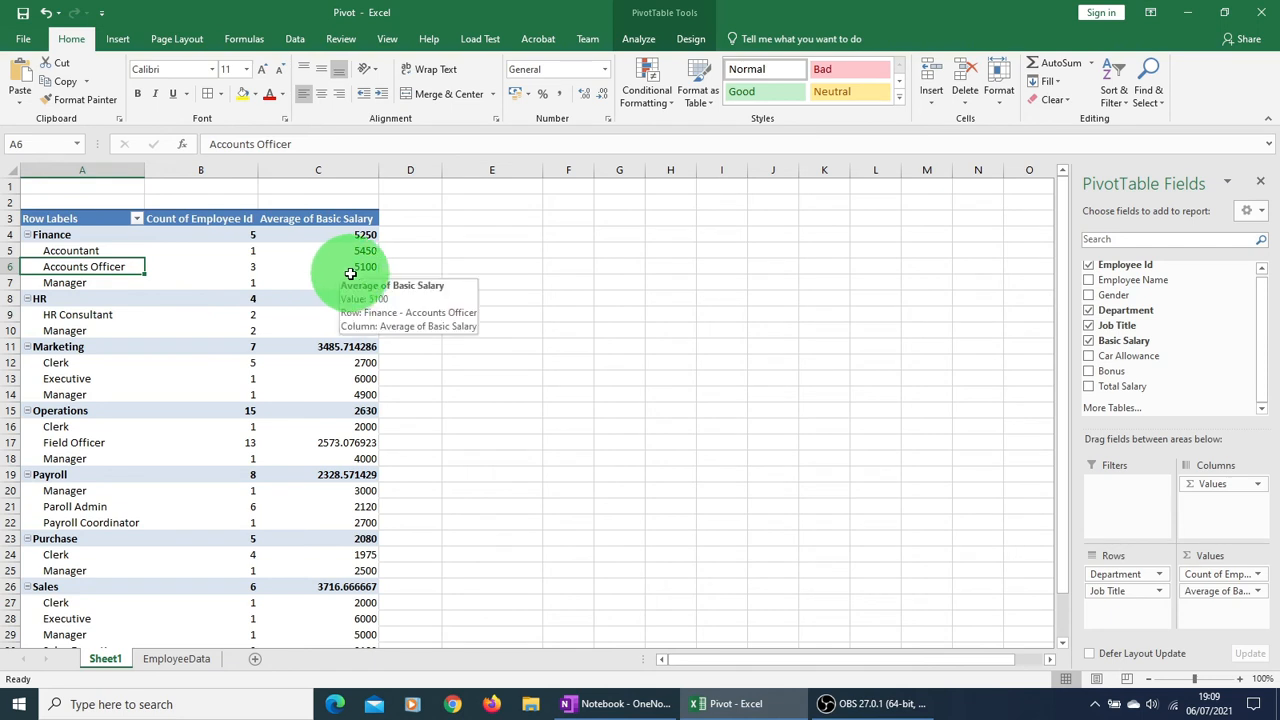
left_click(363, 271)
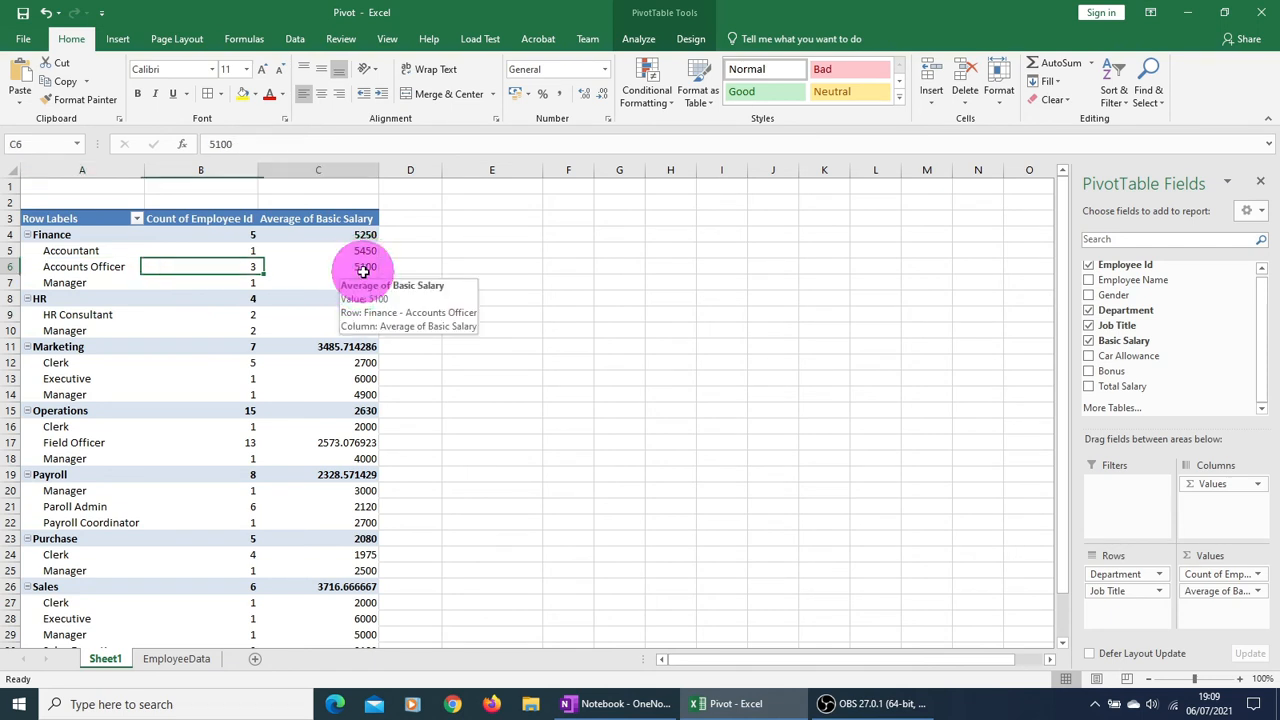
left_click(237, 231)
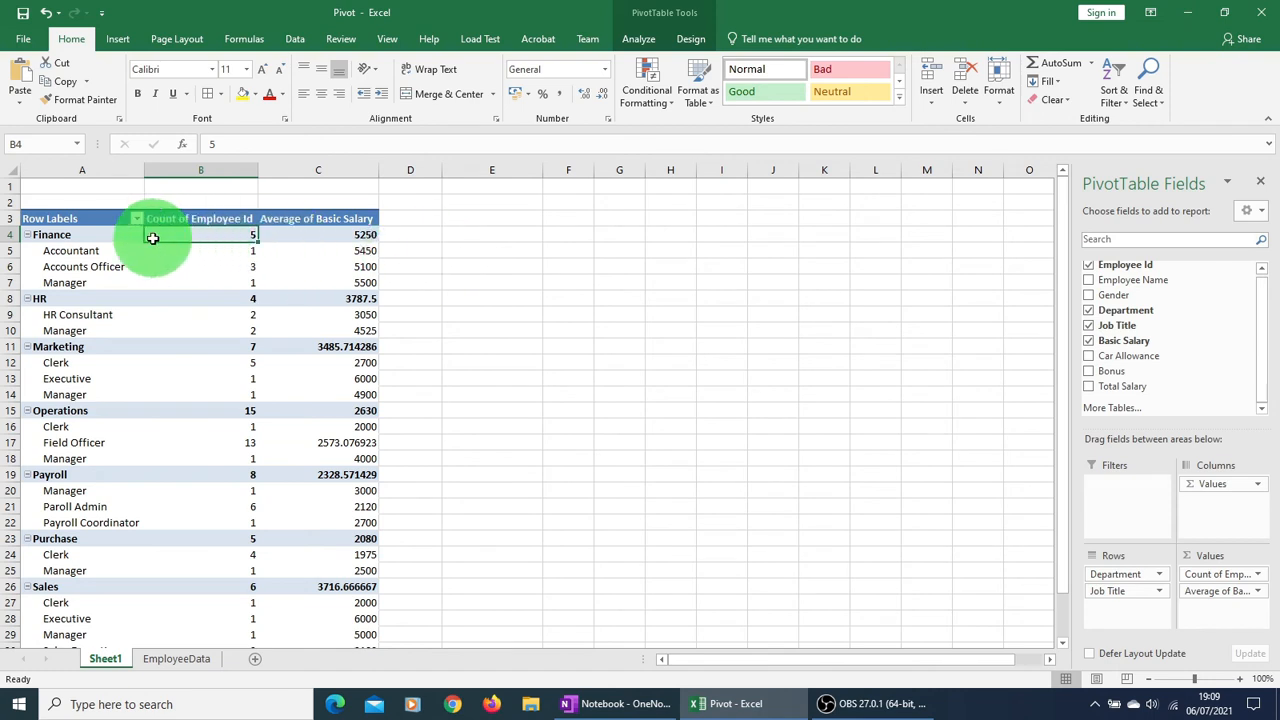
mouse_move(356, 236)
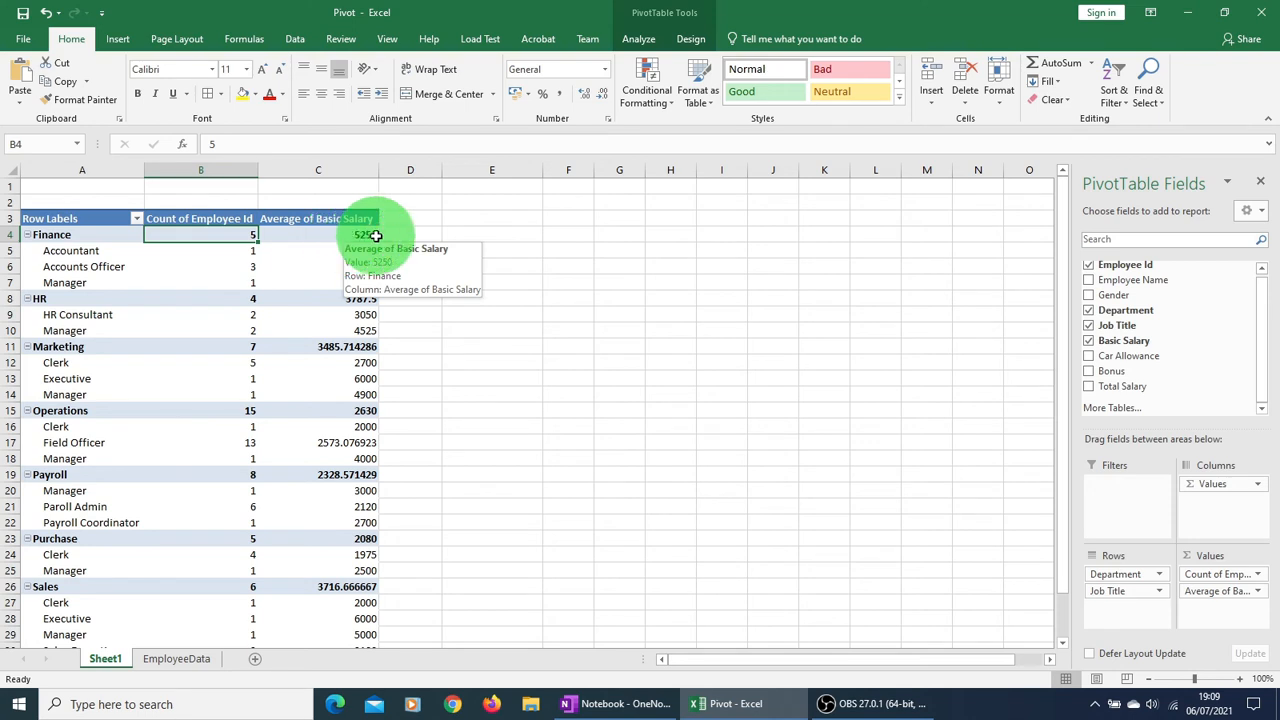
Step: Extract the Finance employee records to a new sheet, select their basic salaries to check the average, and return to the PivotTable on Sheet1
double_click(231, 235)
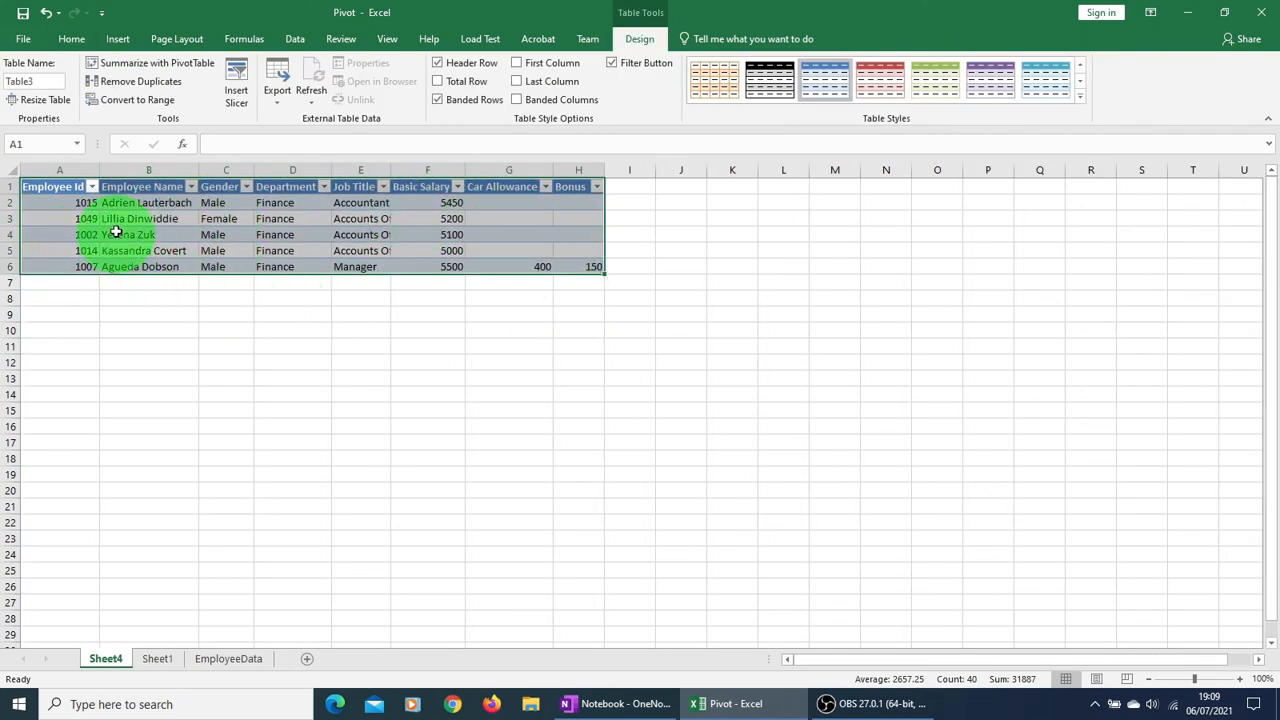
left_click(312, 311)
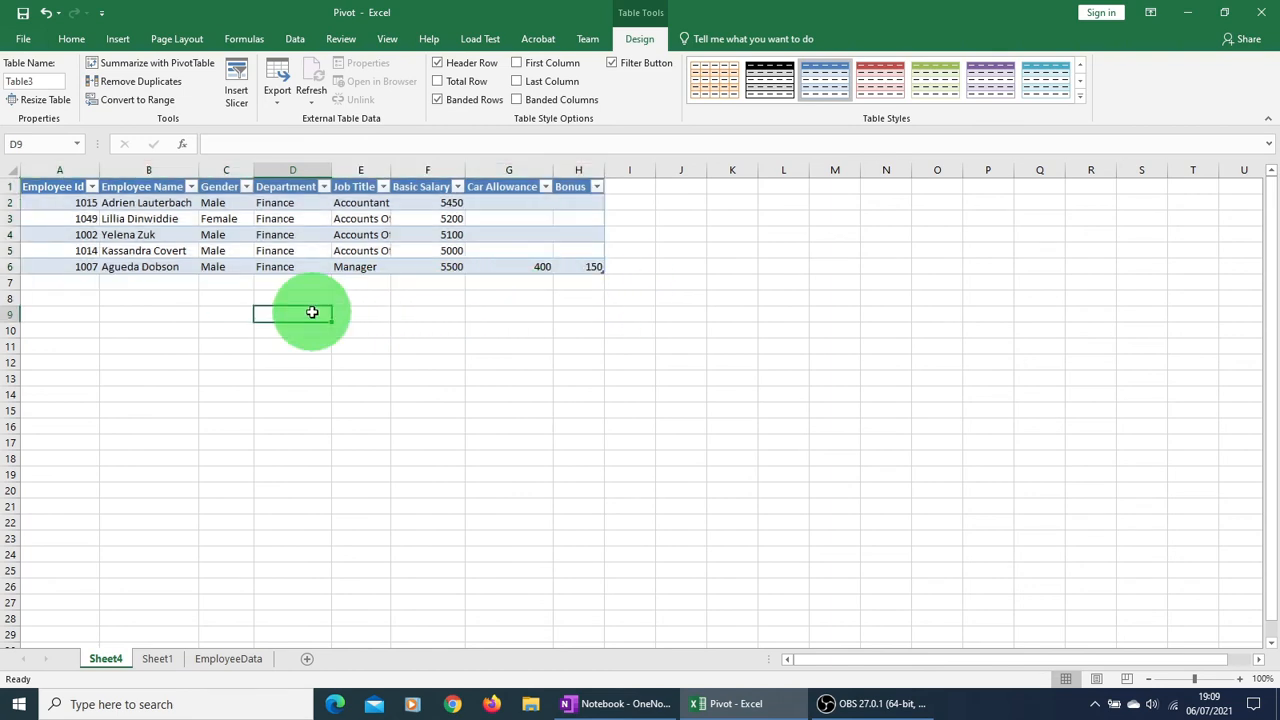
left_click(436, 201)
left_click_drag(436, 201, 437, 276)
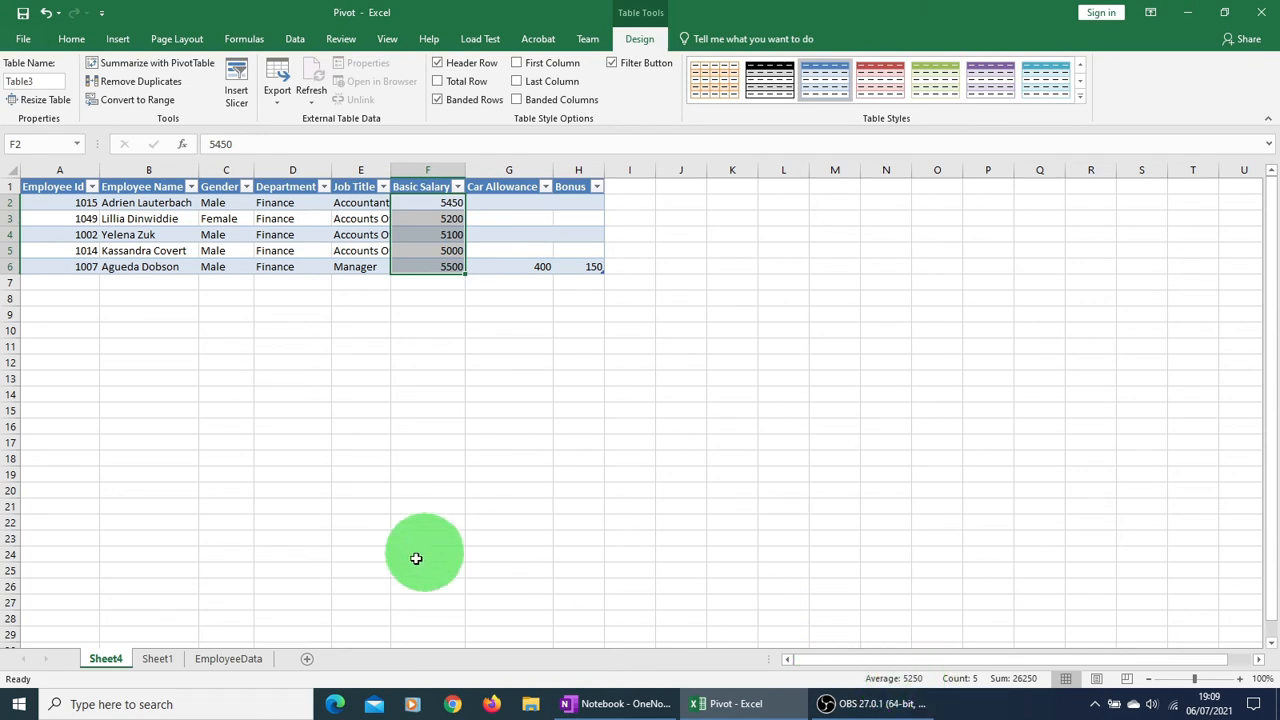
left_click(160, 660)
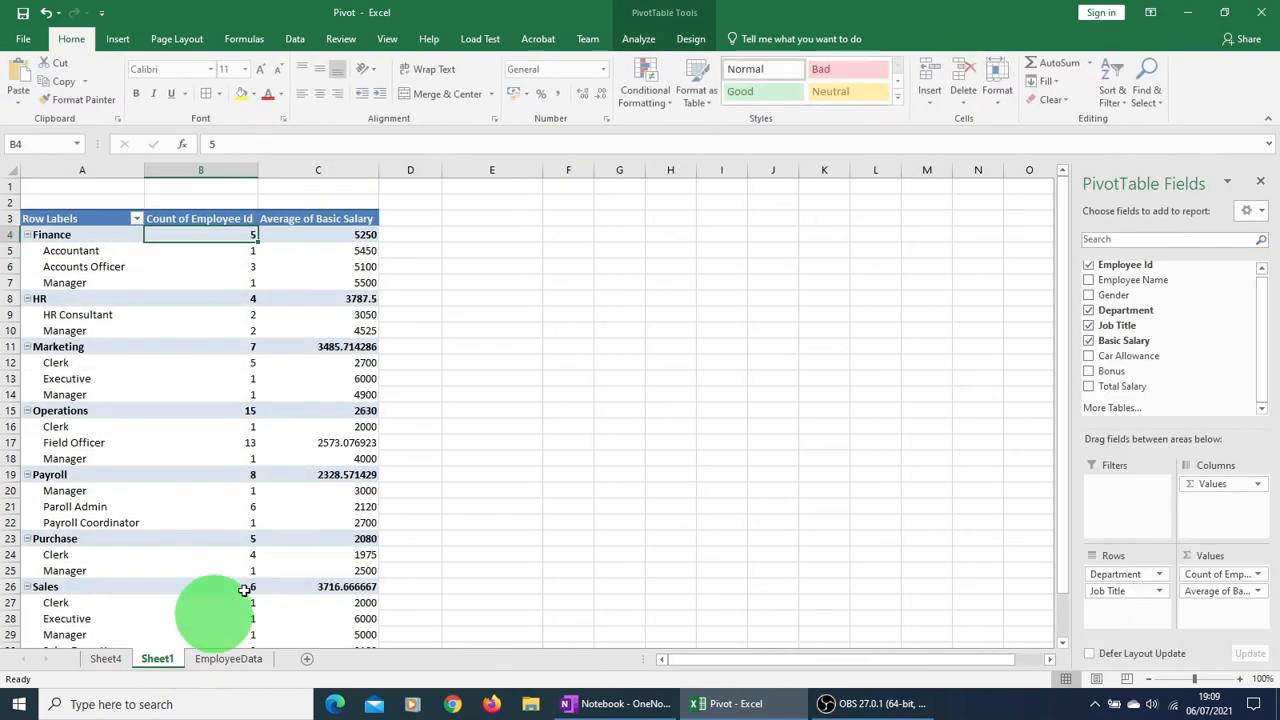
left_click(392, 438)
left_click(356, 234)
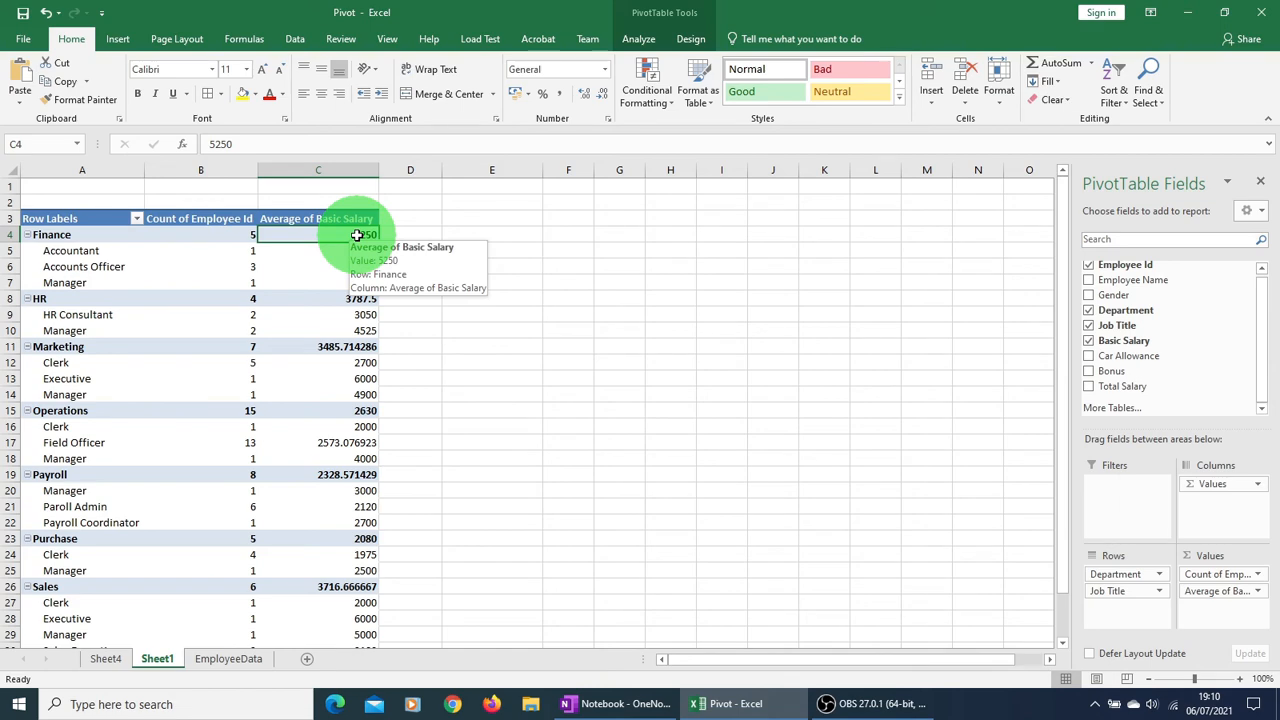
left_click(466, 330)
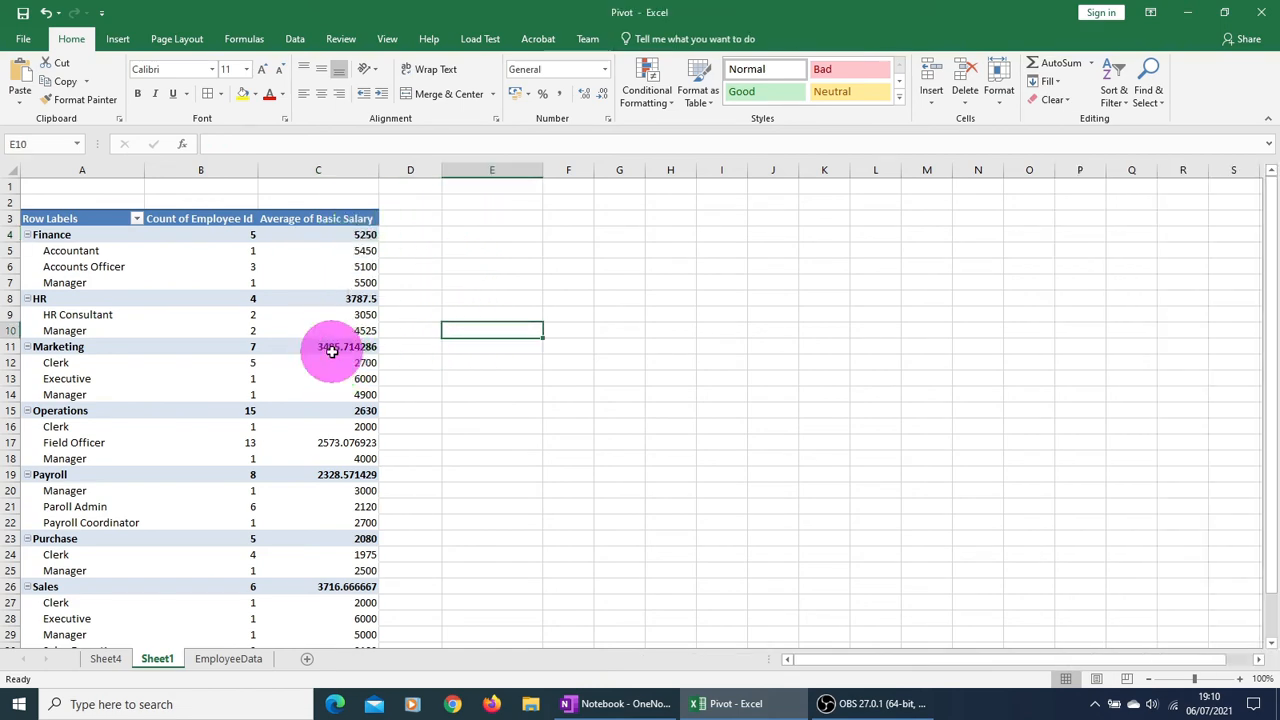
Step: Format all average basic salary values, including the grand total, as Number with 2 decimal places
left_click(332, 350)
left_click(328, 236)
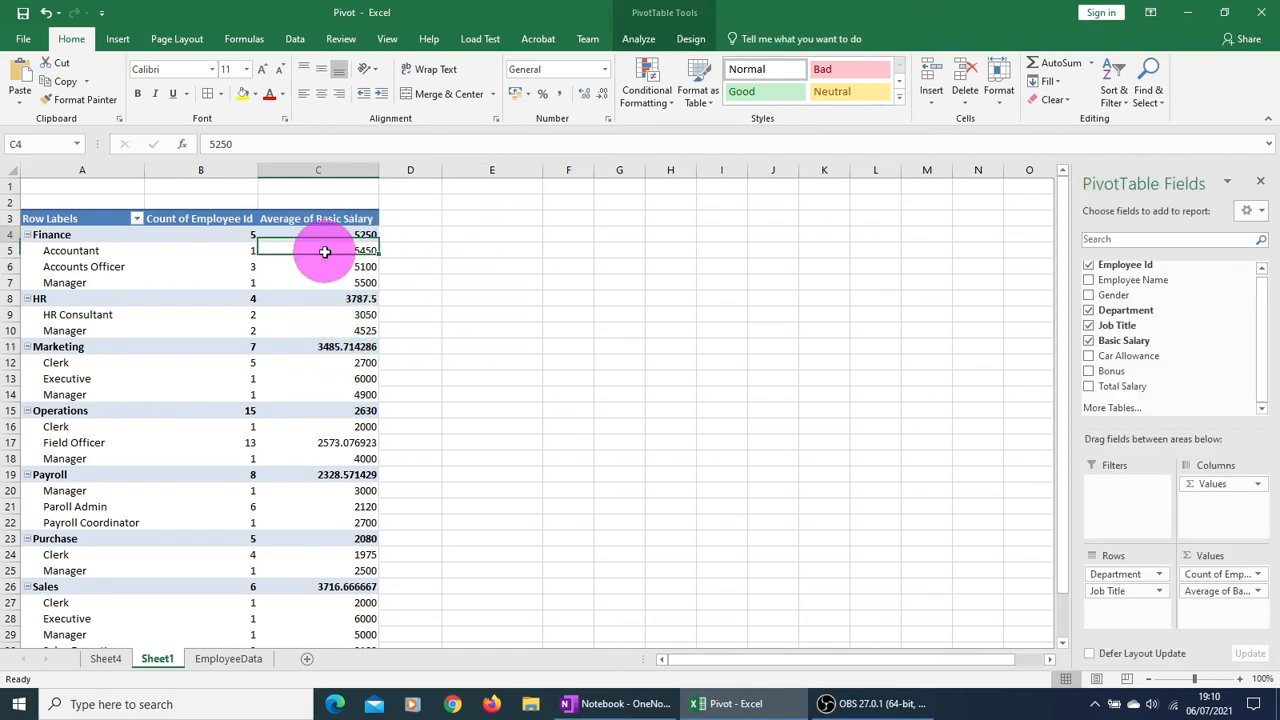
left_click_drag(325, 252, 354, 620)
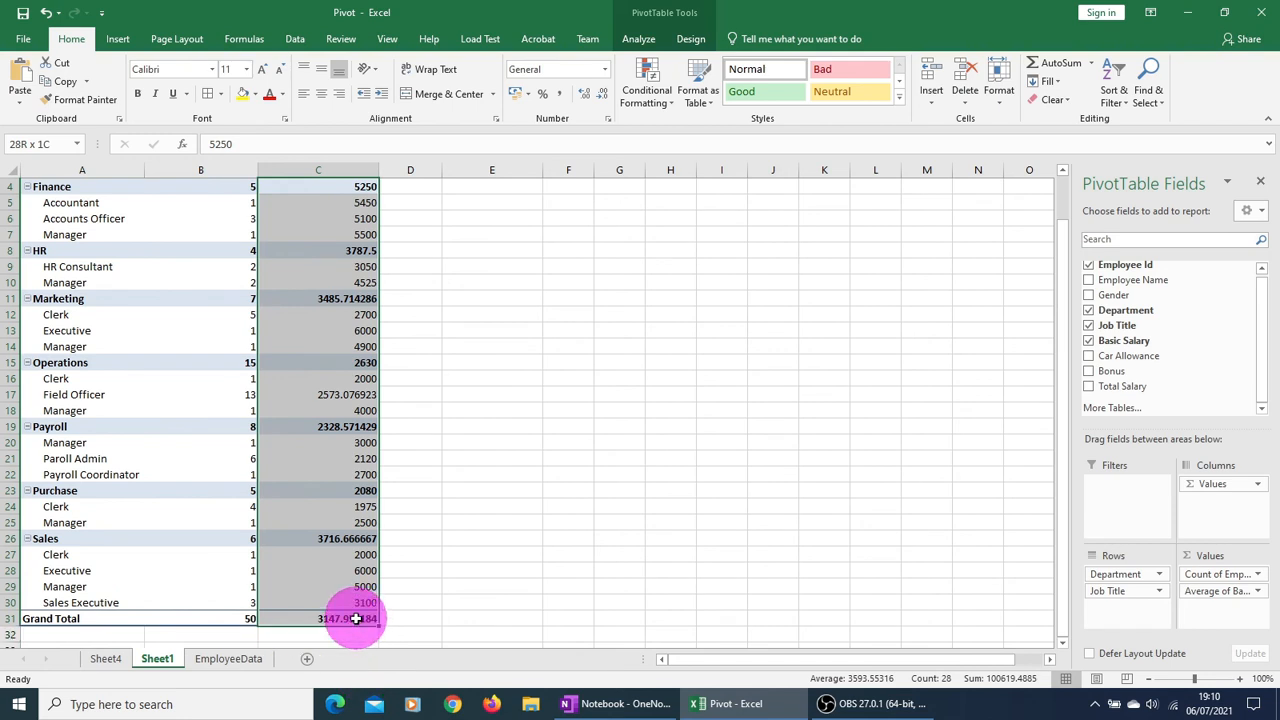
right_click(311, 426)
left_click(379, 457)
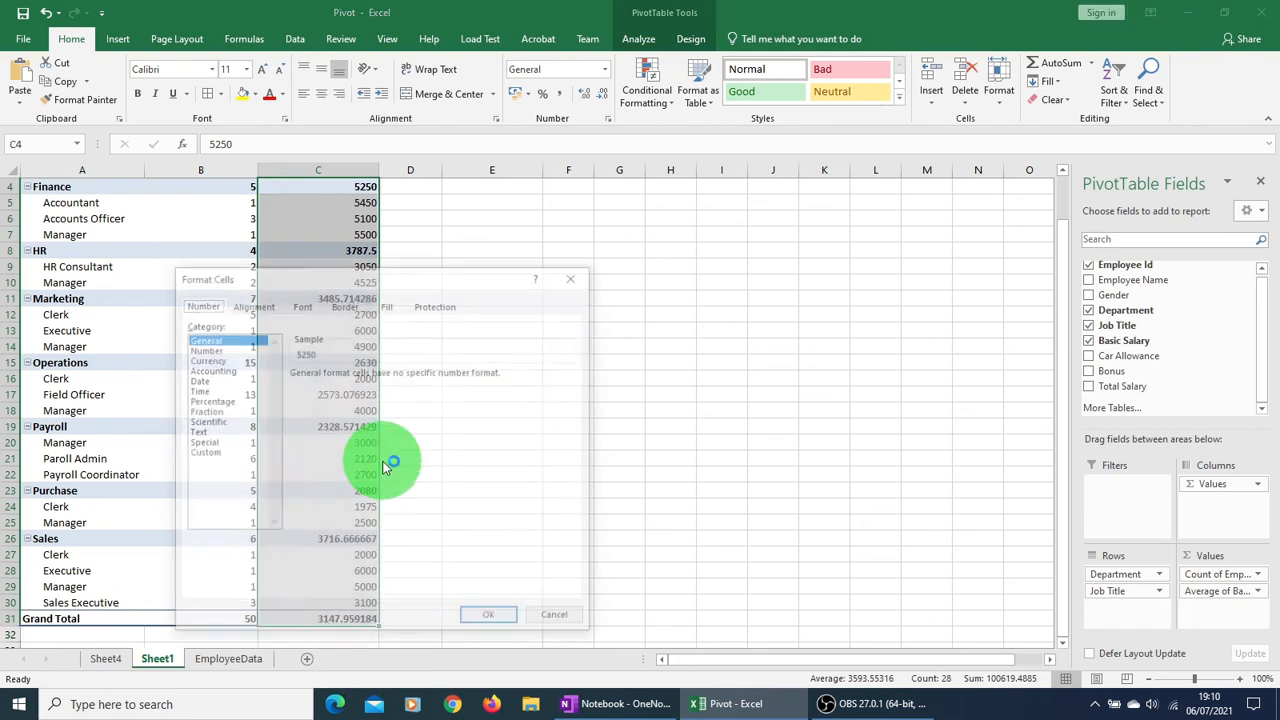
left_click(220, 349)
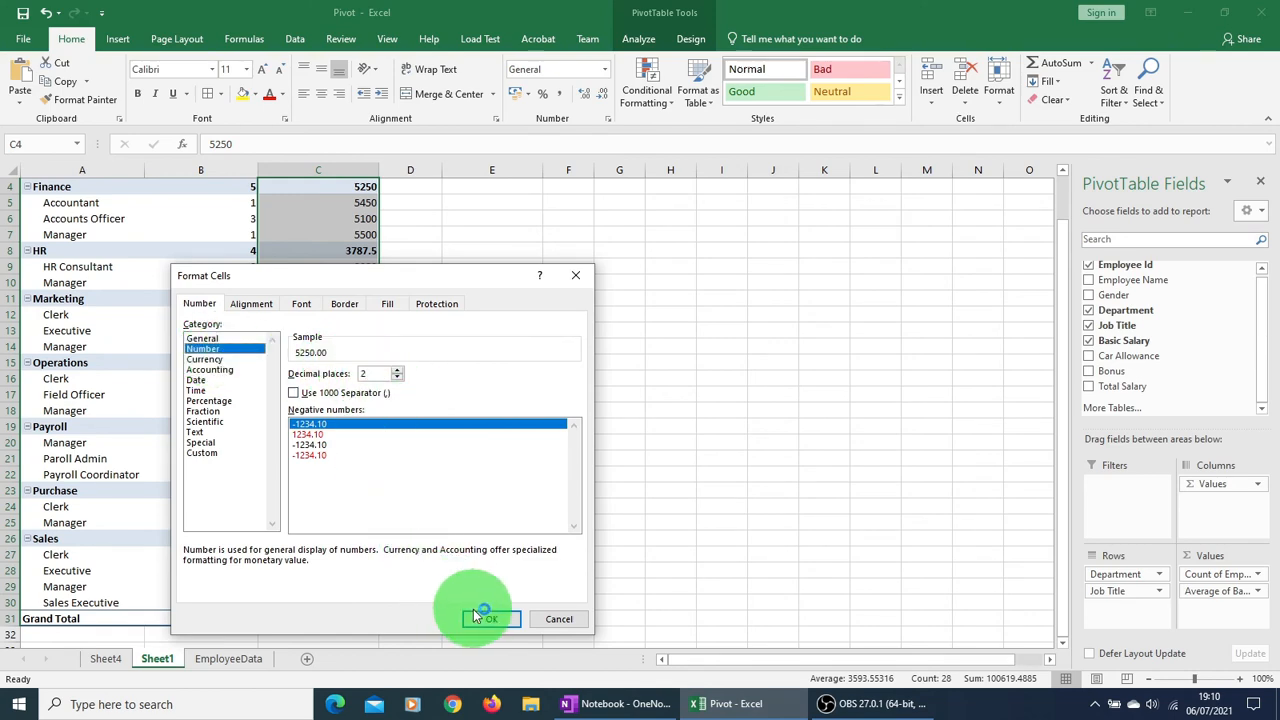
left_click(480, 618)
left_click(506, 486)
scroll(348, 457, "up", 1)
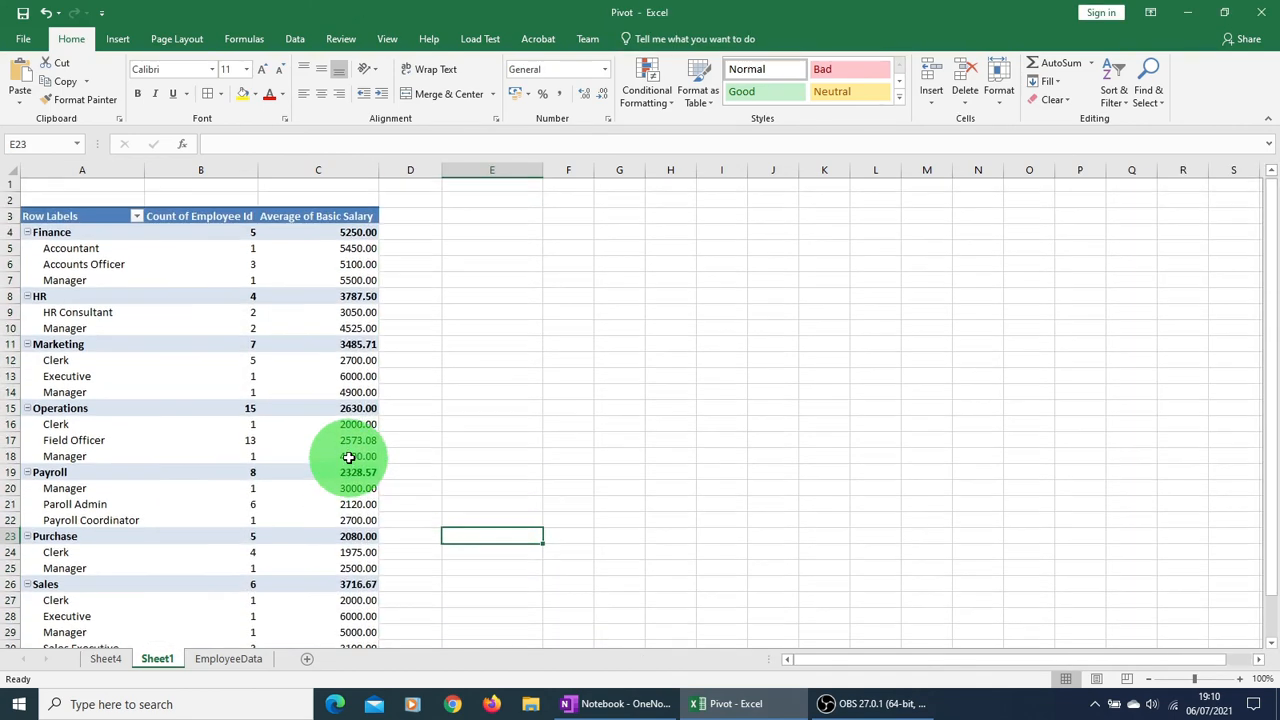
Step: Collapse the Department field so that the PivotTable lists only the departments
mouse_move(331, 443)
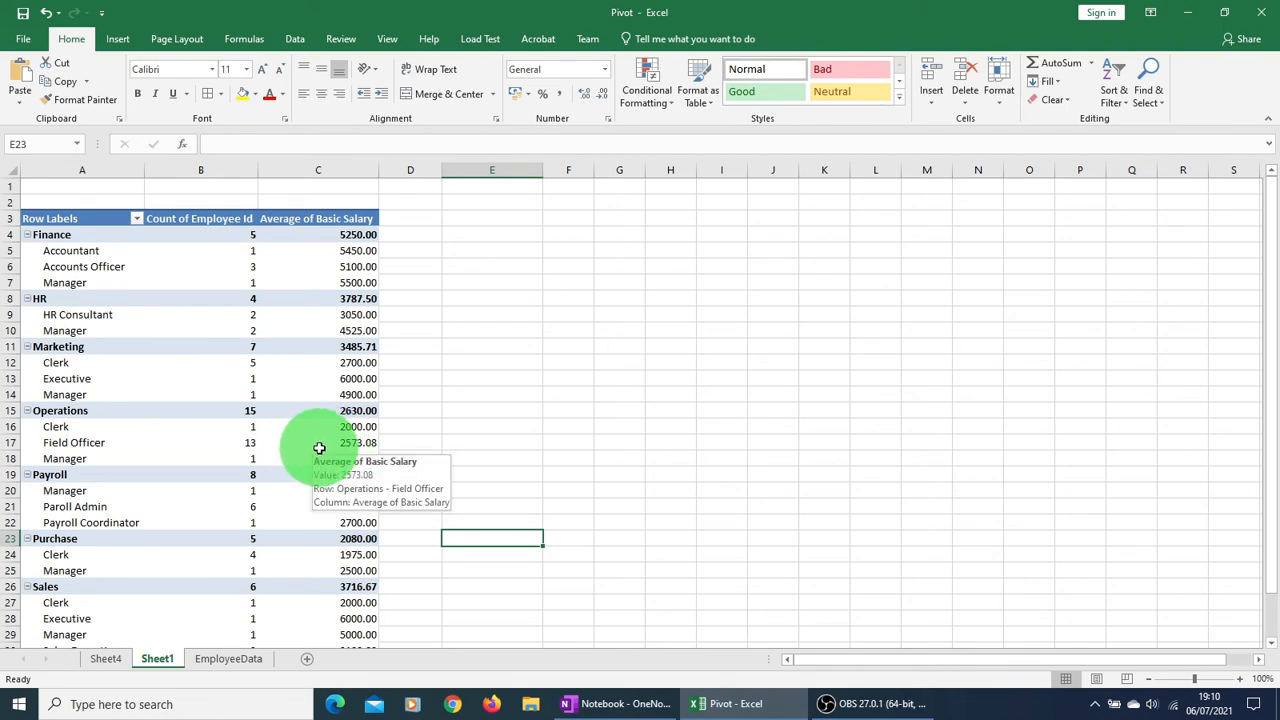
left_click(96, 236)
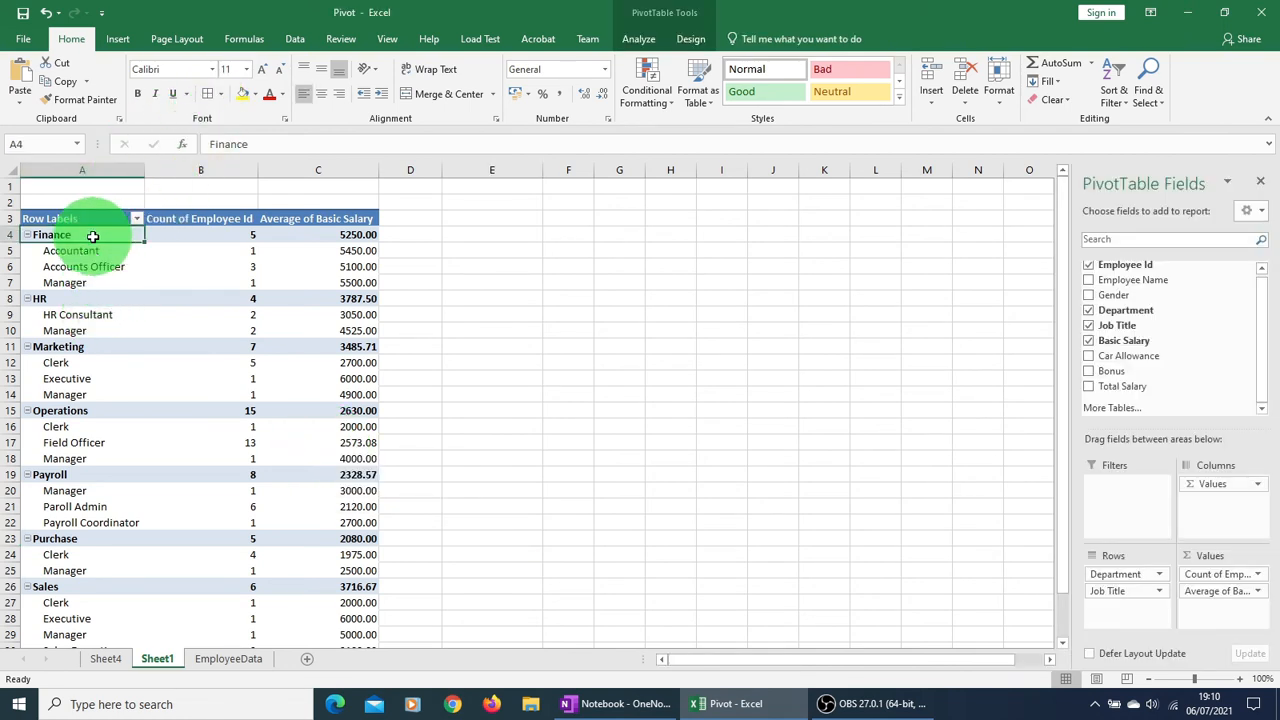
left_click(629, 46)
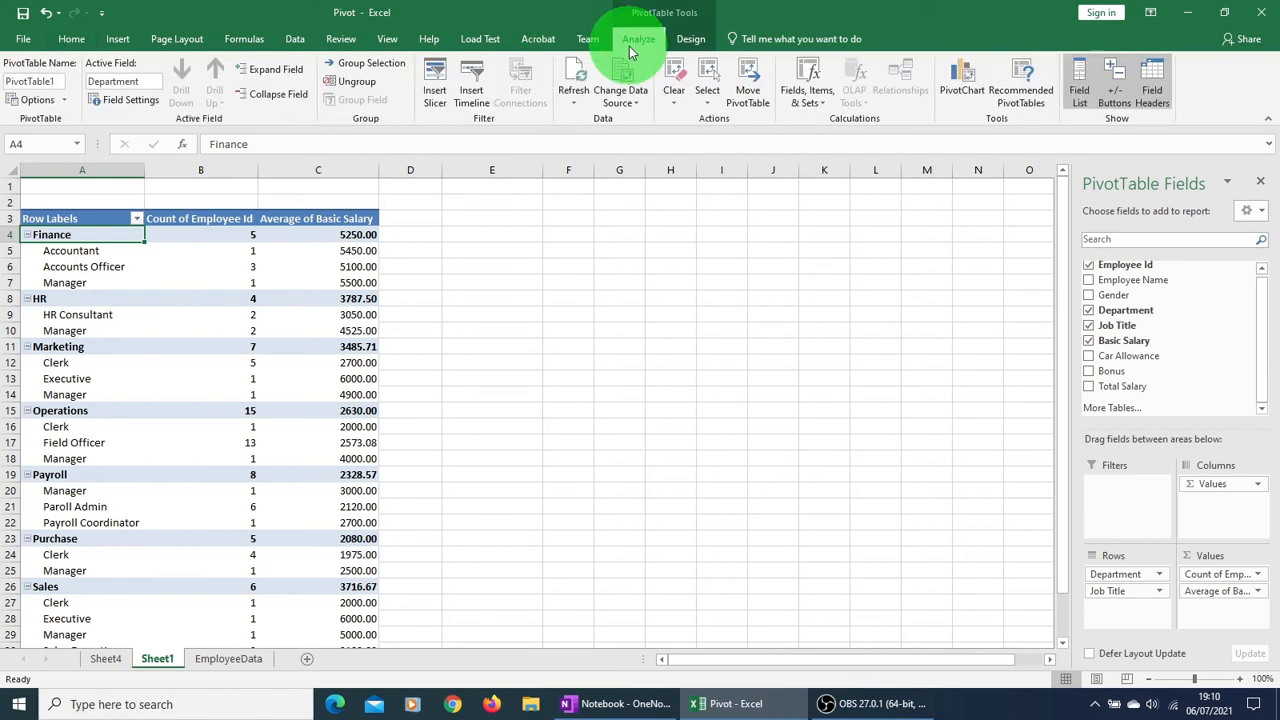
left_click(276, 94)
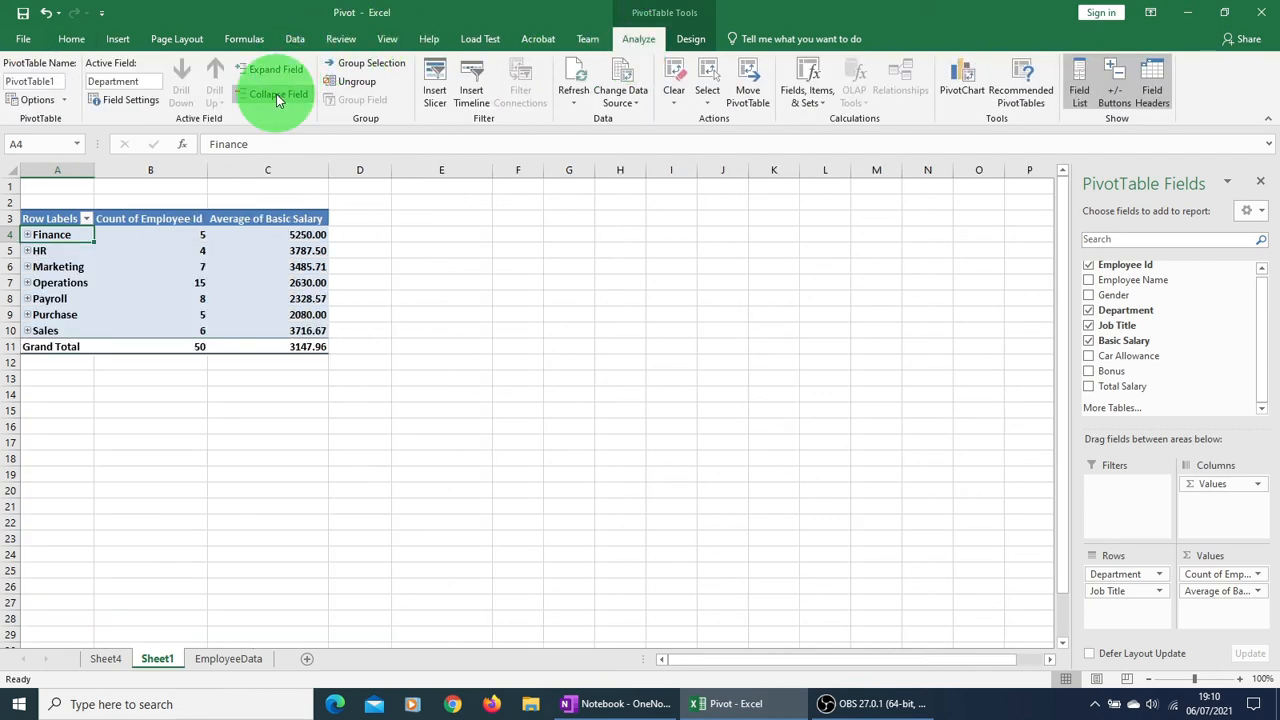
left_click(150, 297)
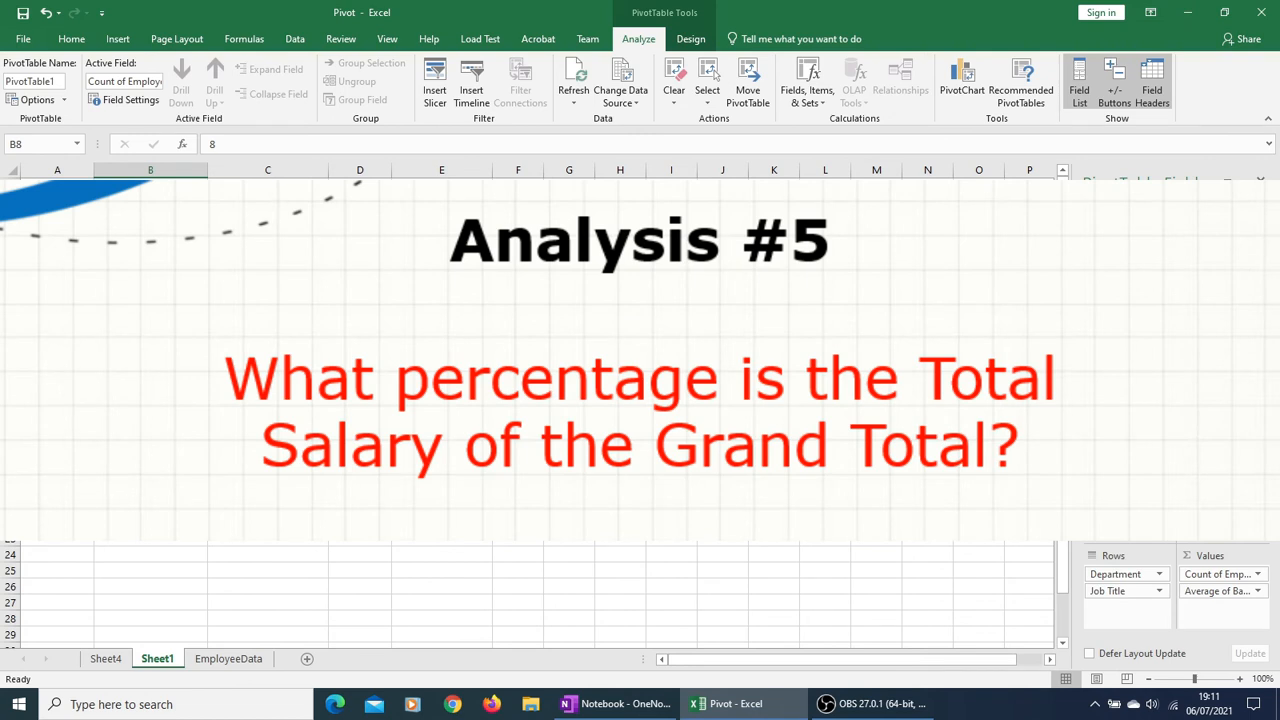
Step: Replace the average of Basic Salary in the PivotTable's values with the sum of Total Salary
left_click(268, 235)
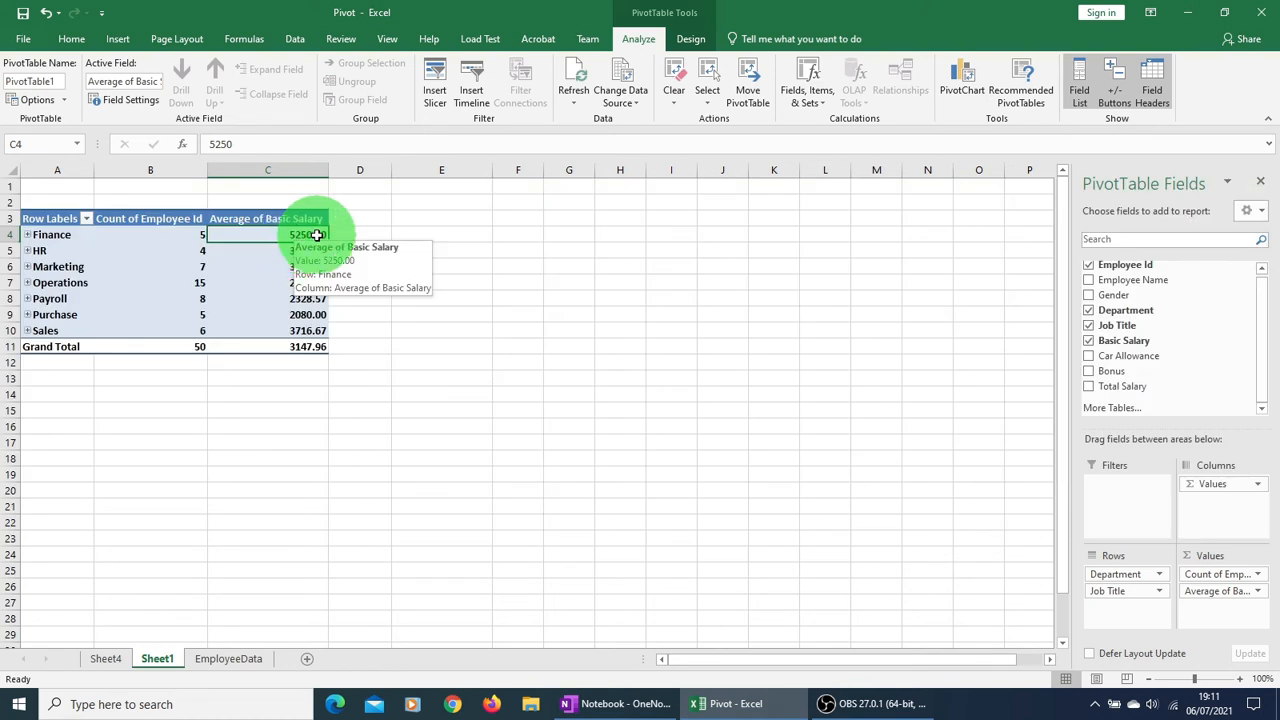
left_click(288, 346)
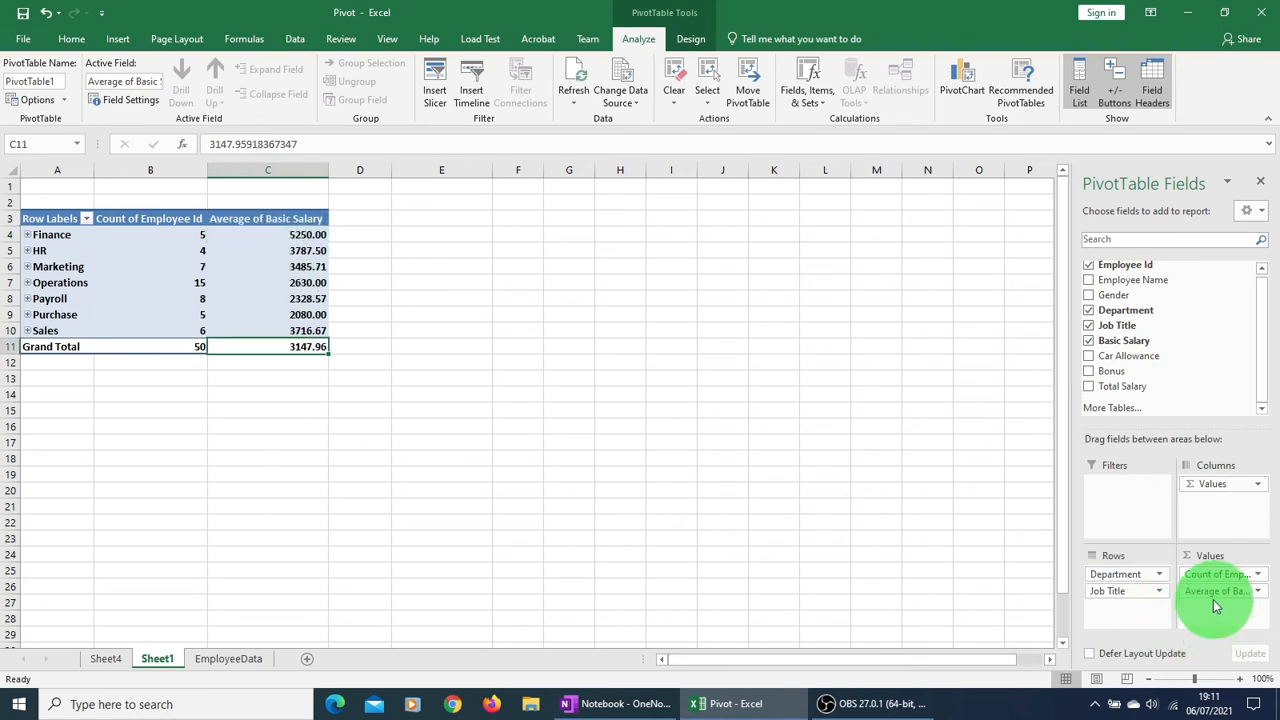
left_click_drag(1214, 591, 1200, 388)
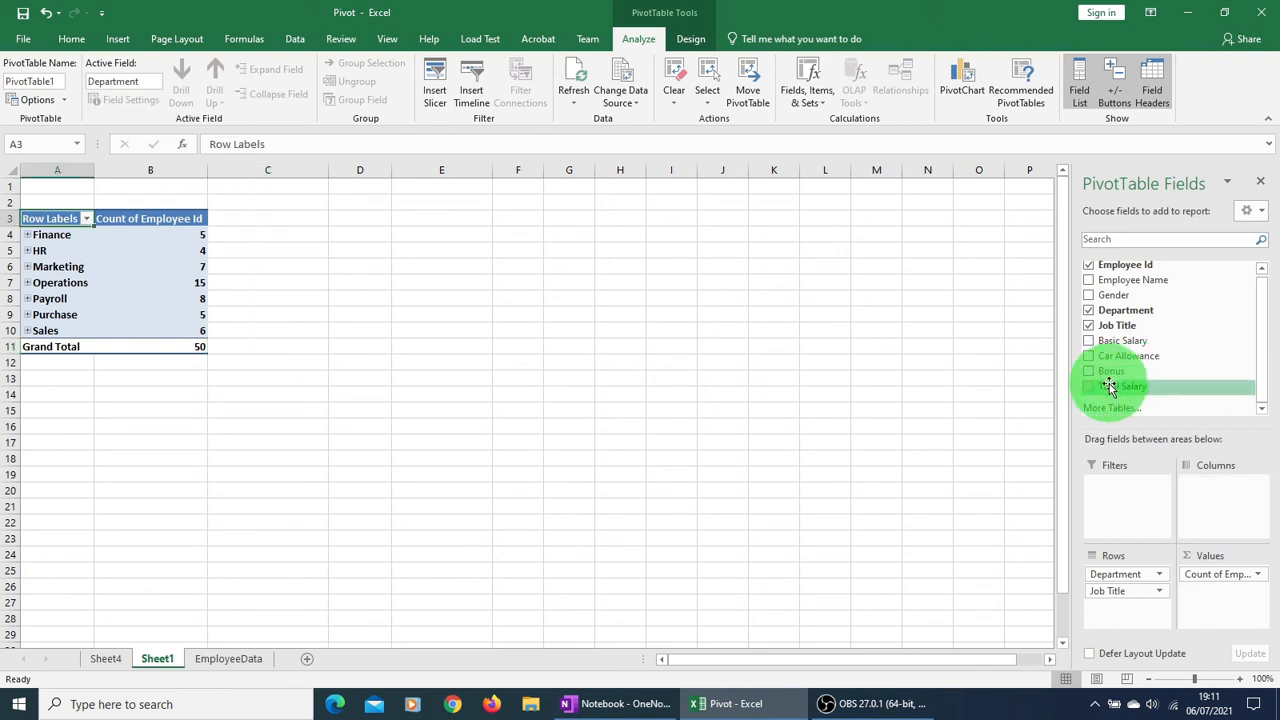
left_click_drag(1120, 386, 1220, 607)
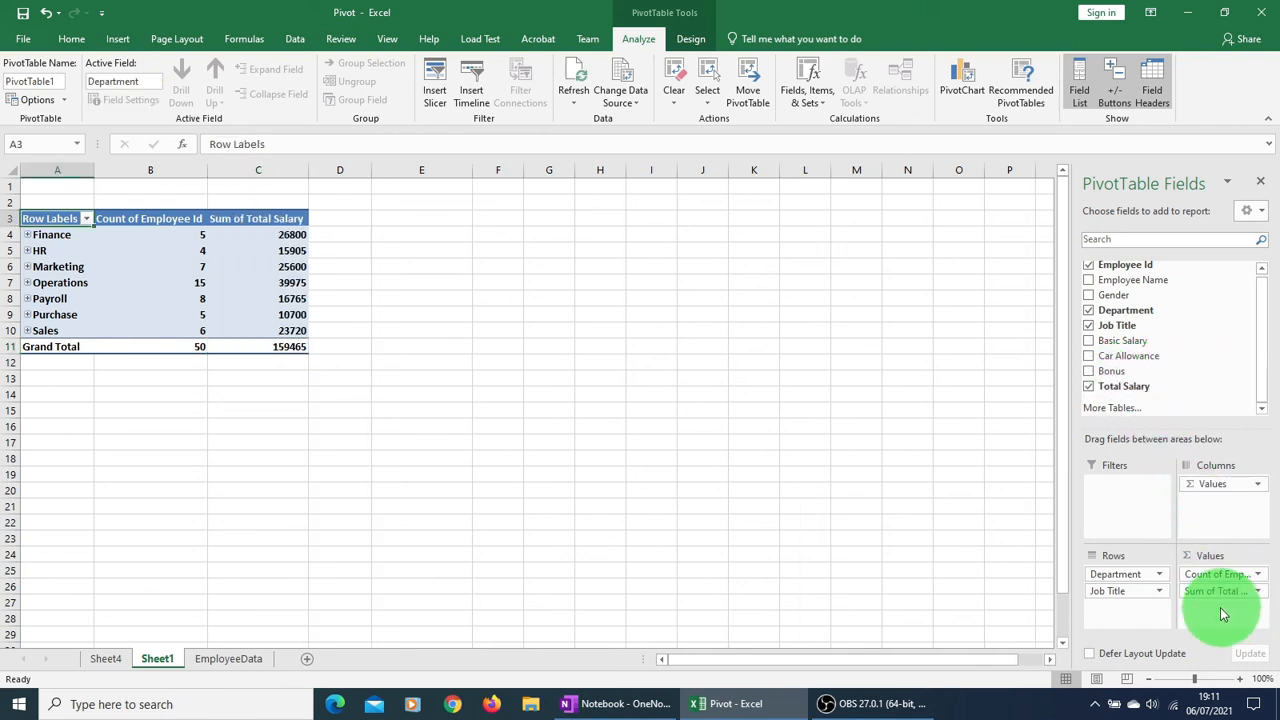
left_click(381, 326)
Step: Show the Total Salary values as % of Grand Total
left_click(278, 234)
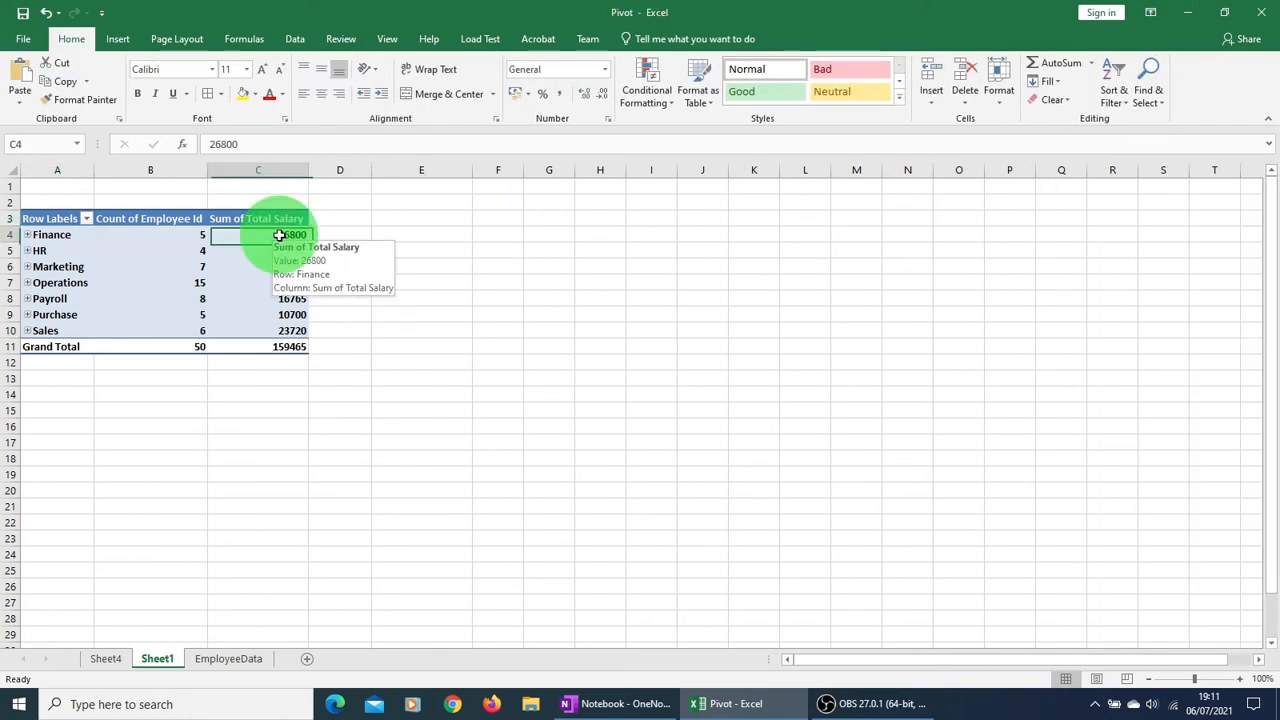
right_click(264, 238)
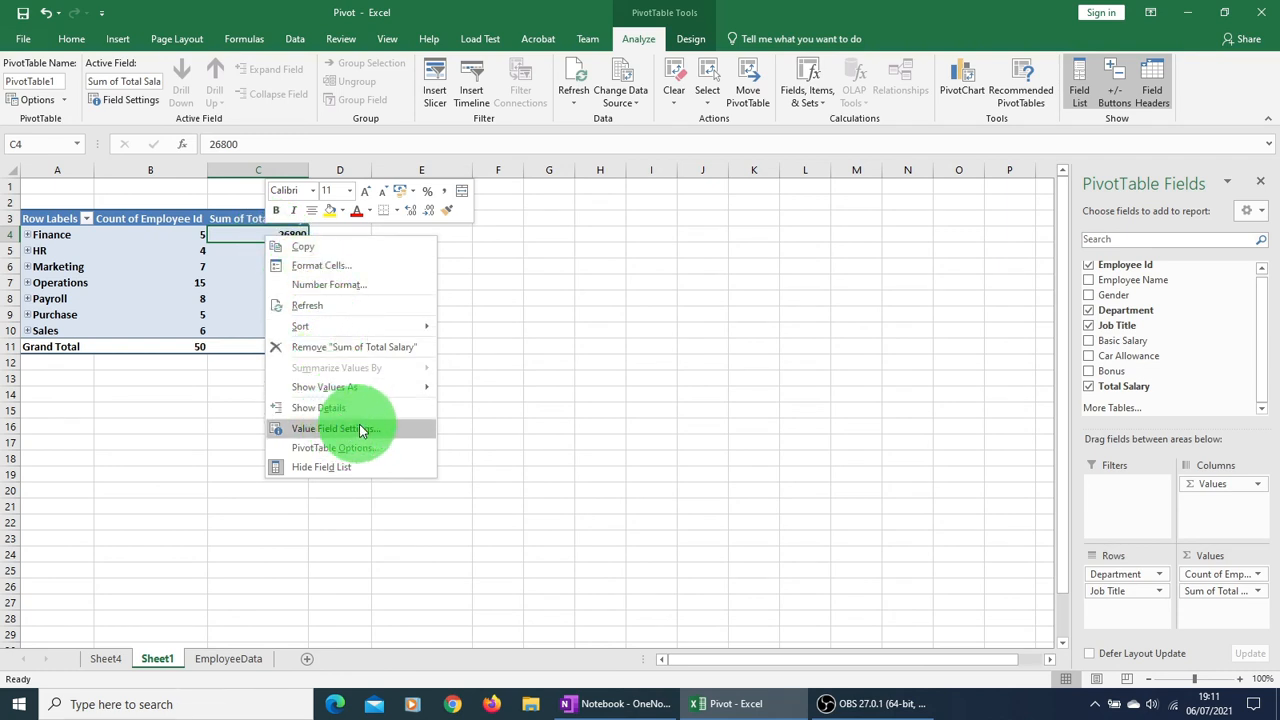
mouse_move(376, 390)
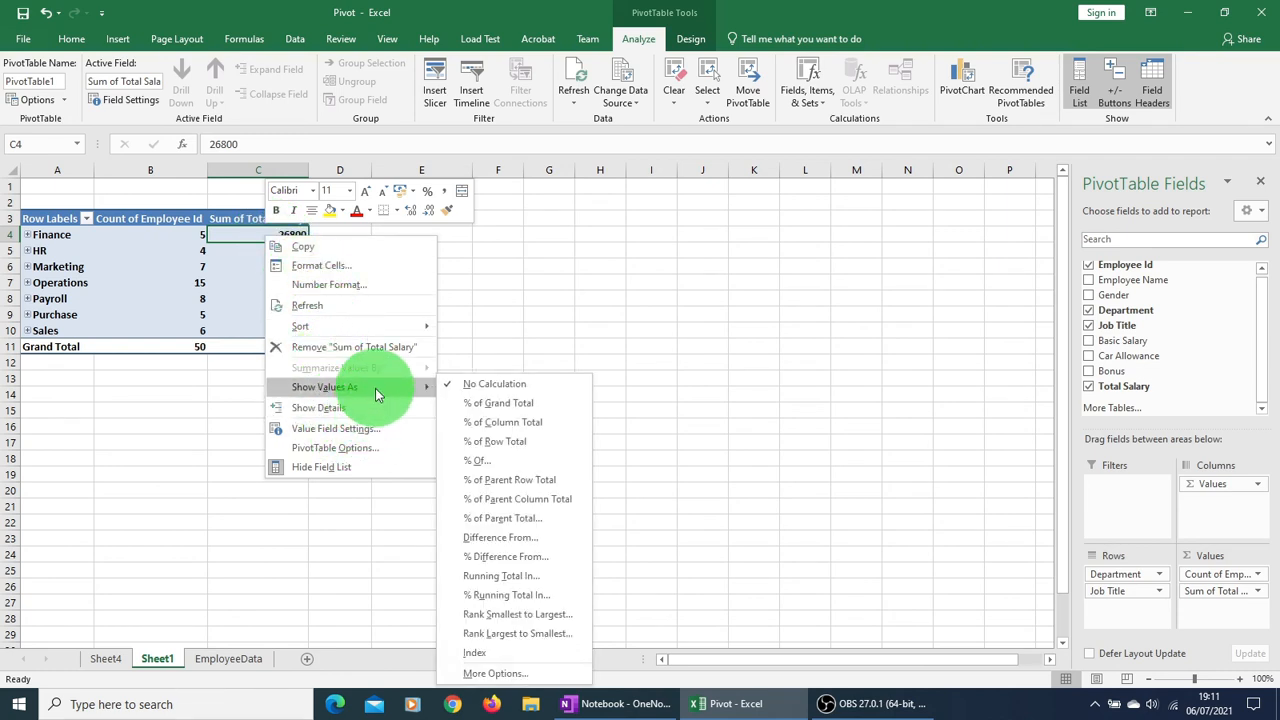
left_click(502, 403)
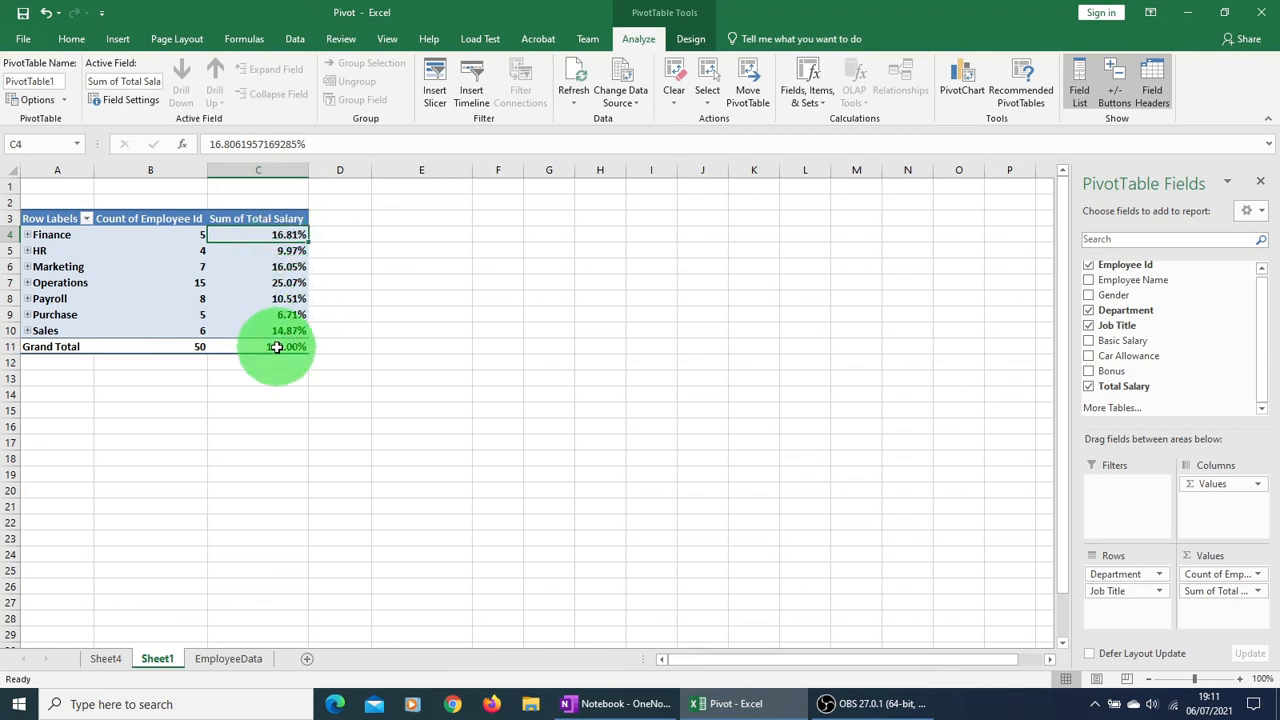
Step: Sort the departments by their Total Salary percentage from largest to smallest
right_click(287, 237)
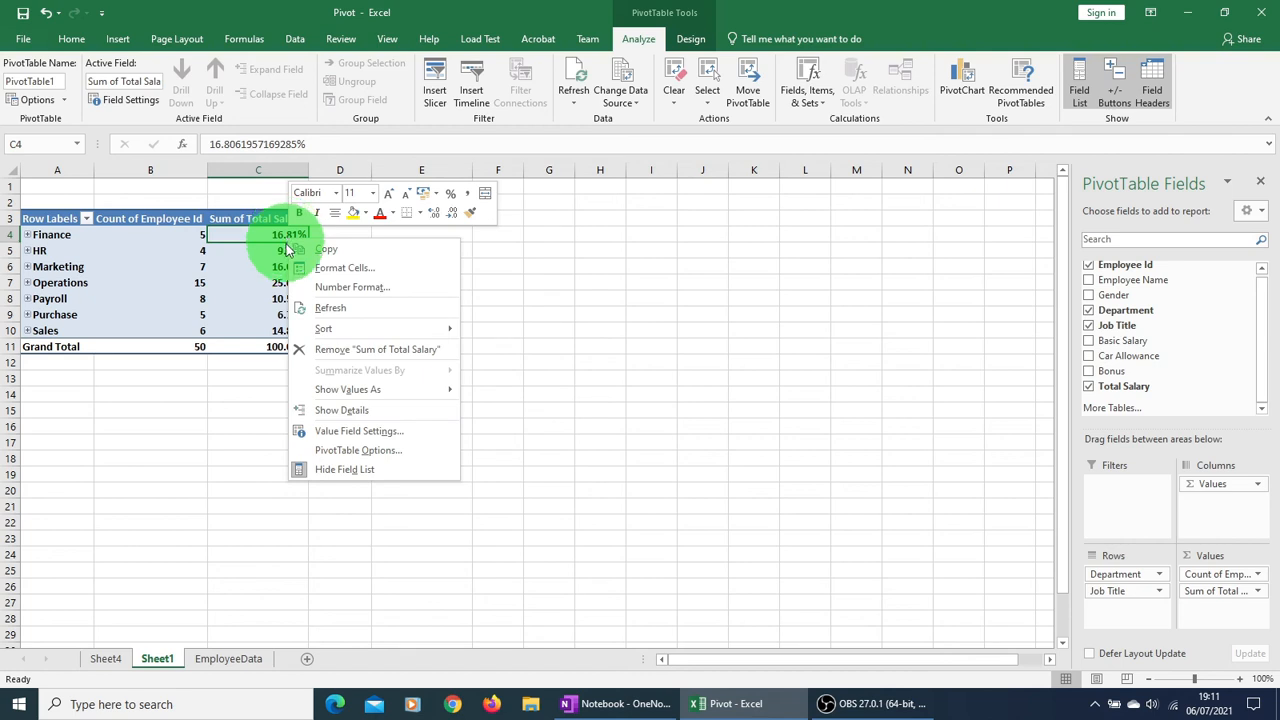
mouse_move(335, 329)
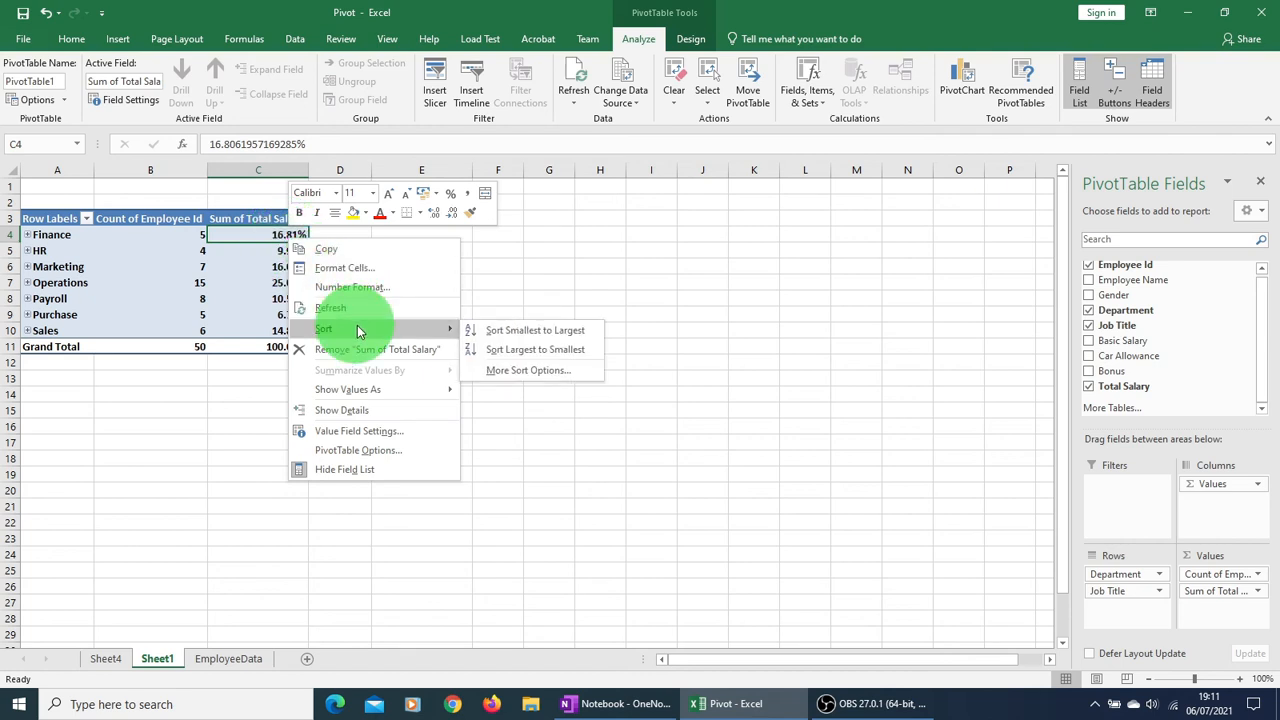
left_click(527, 352)
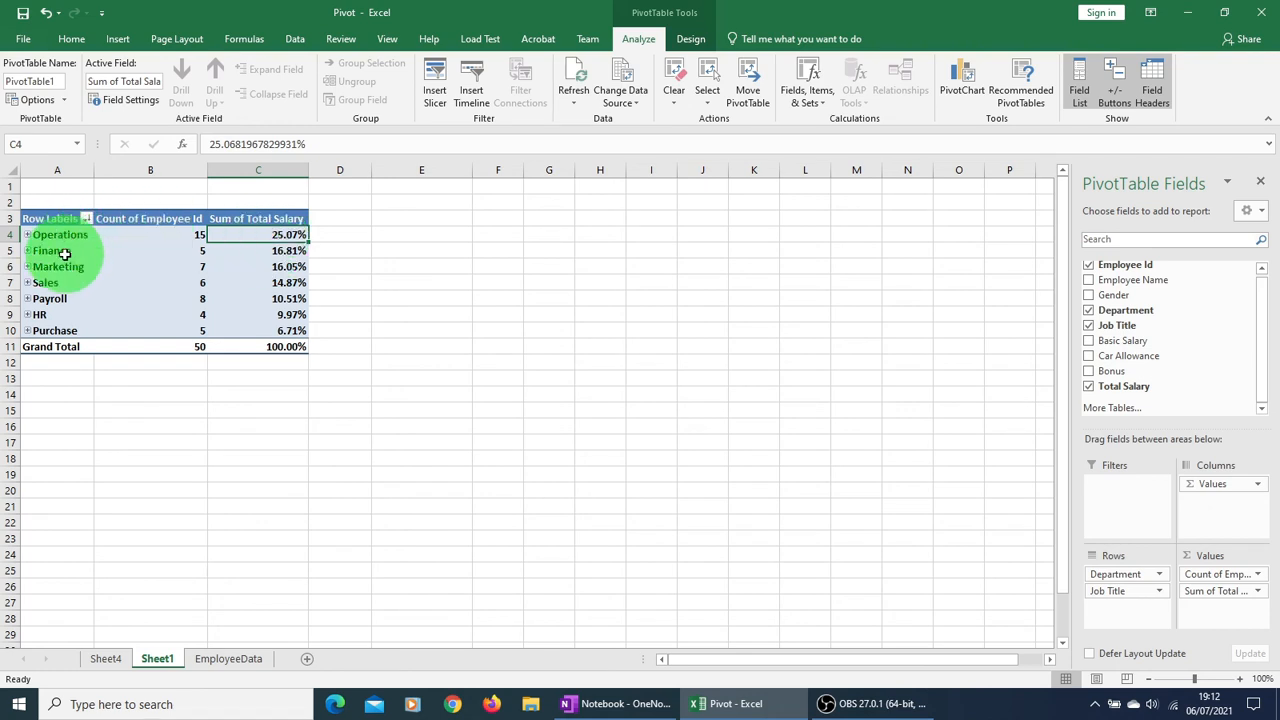
left_click(57, 330)
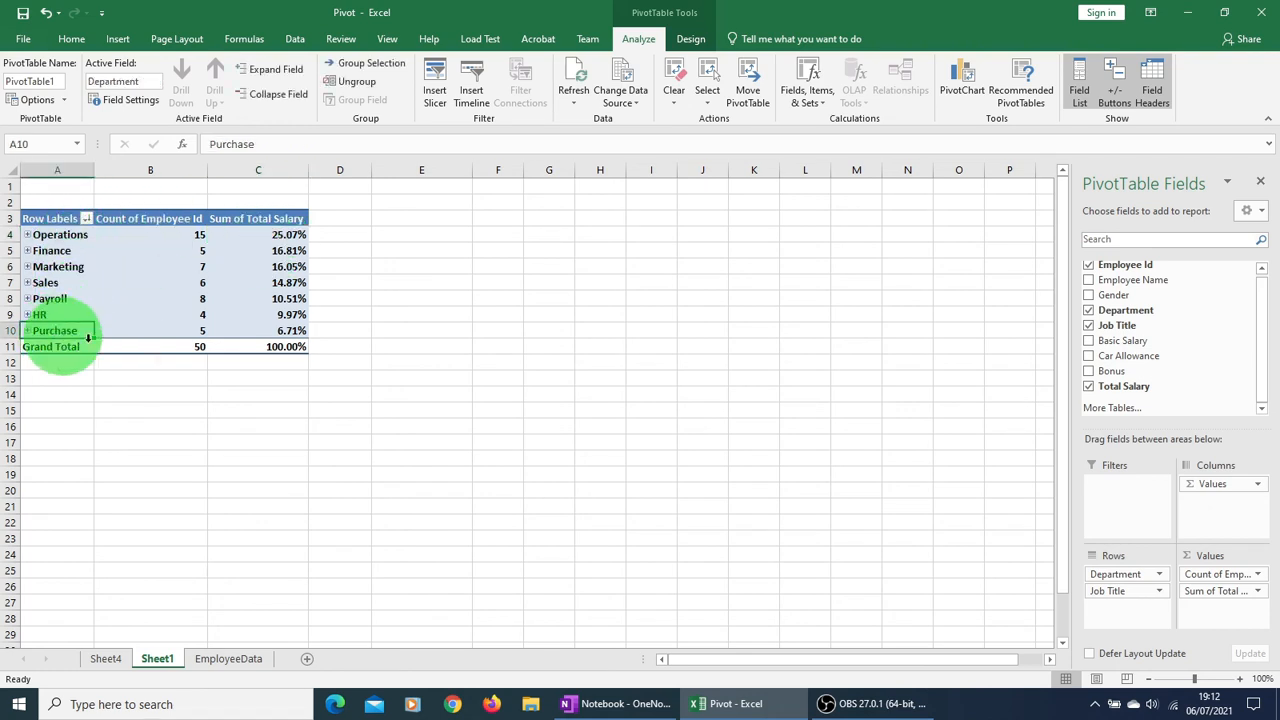
left_click(291, 335)
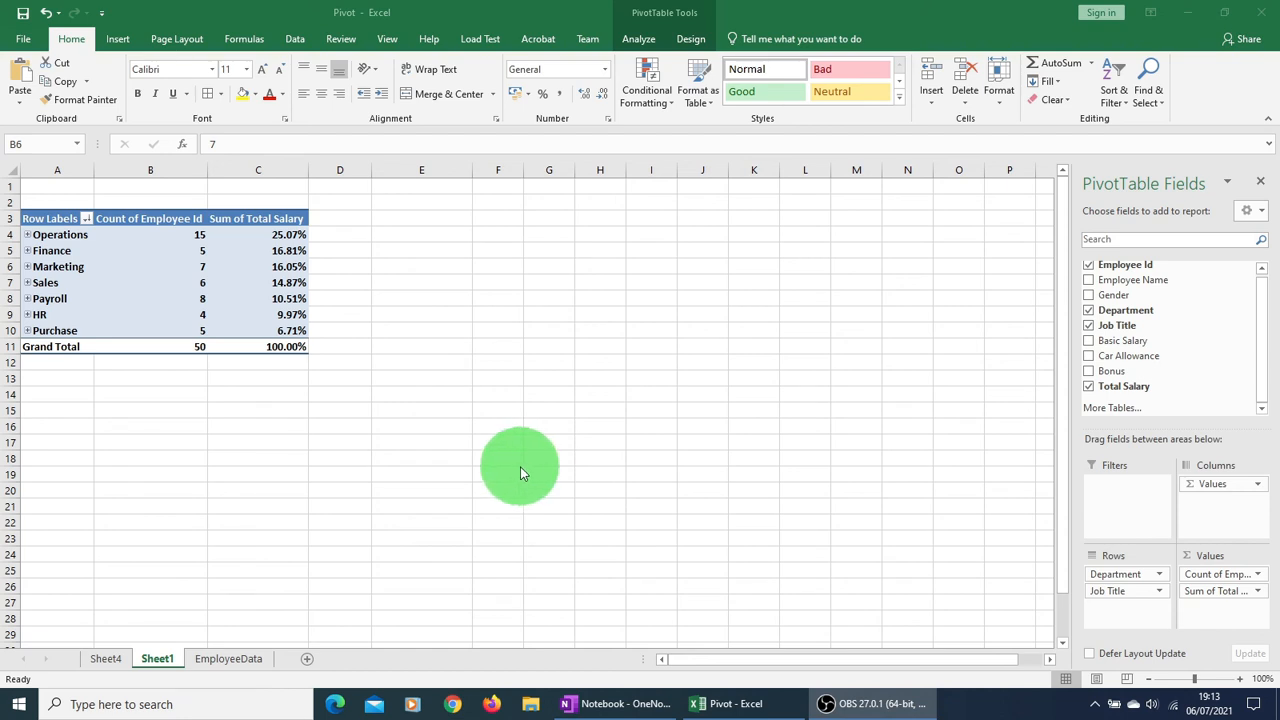
Step: Remove all value fields from the PivotTable and add the sum of Total Salary as its only value
left_click(1215, 574)
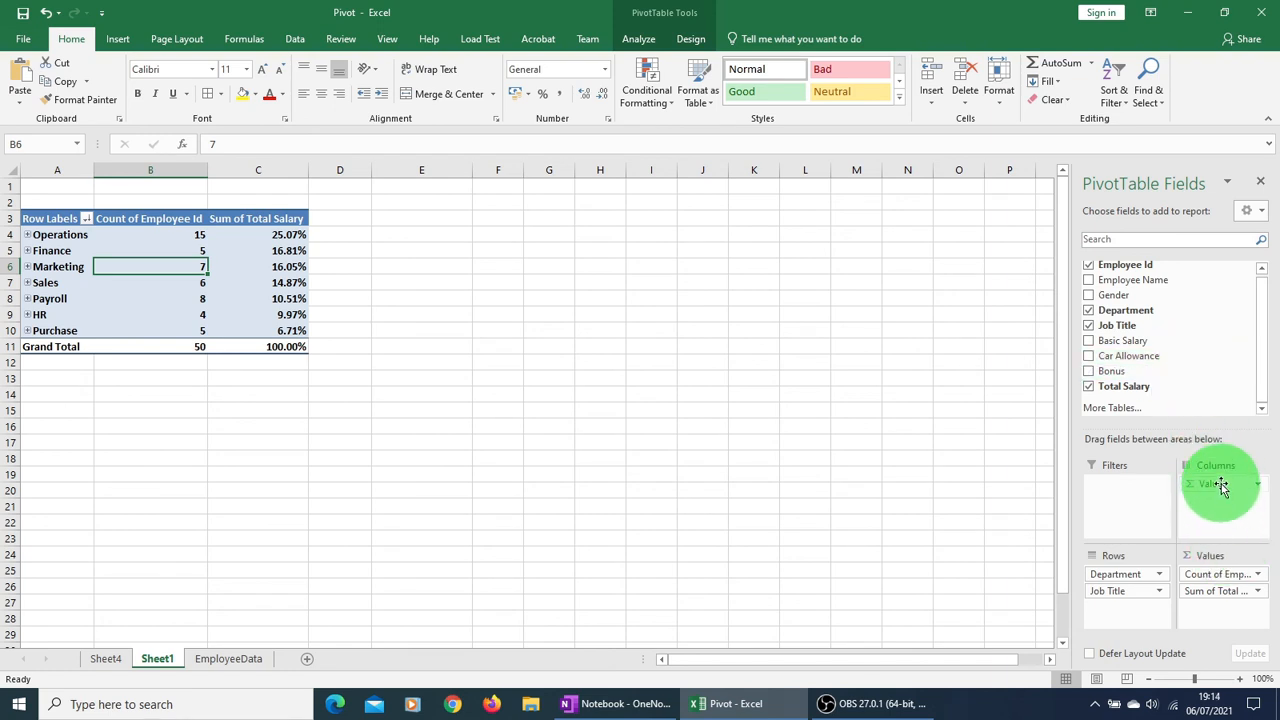
left_click_drag(1219, 485, 1197, 352)
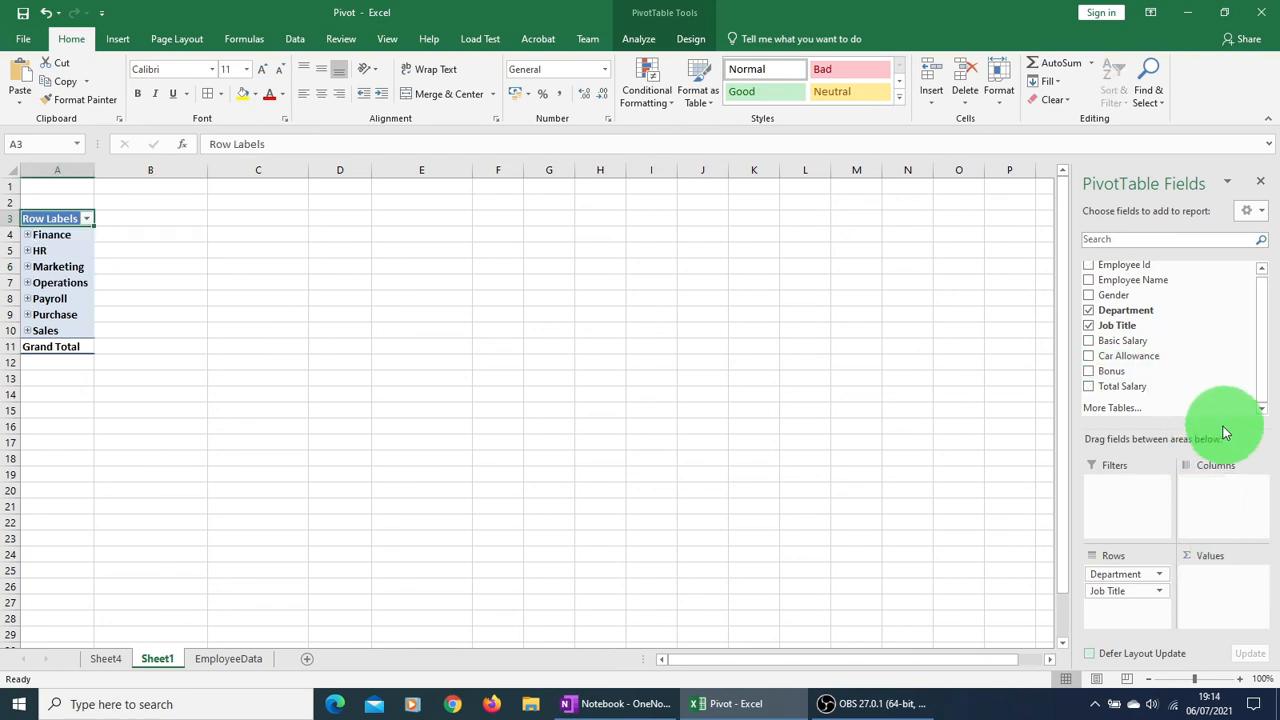
left_click_drag(1134, 397, 1214, 582)
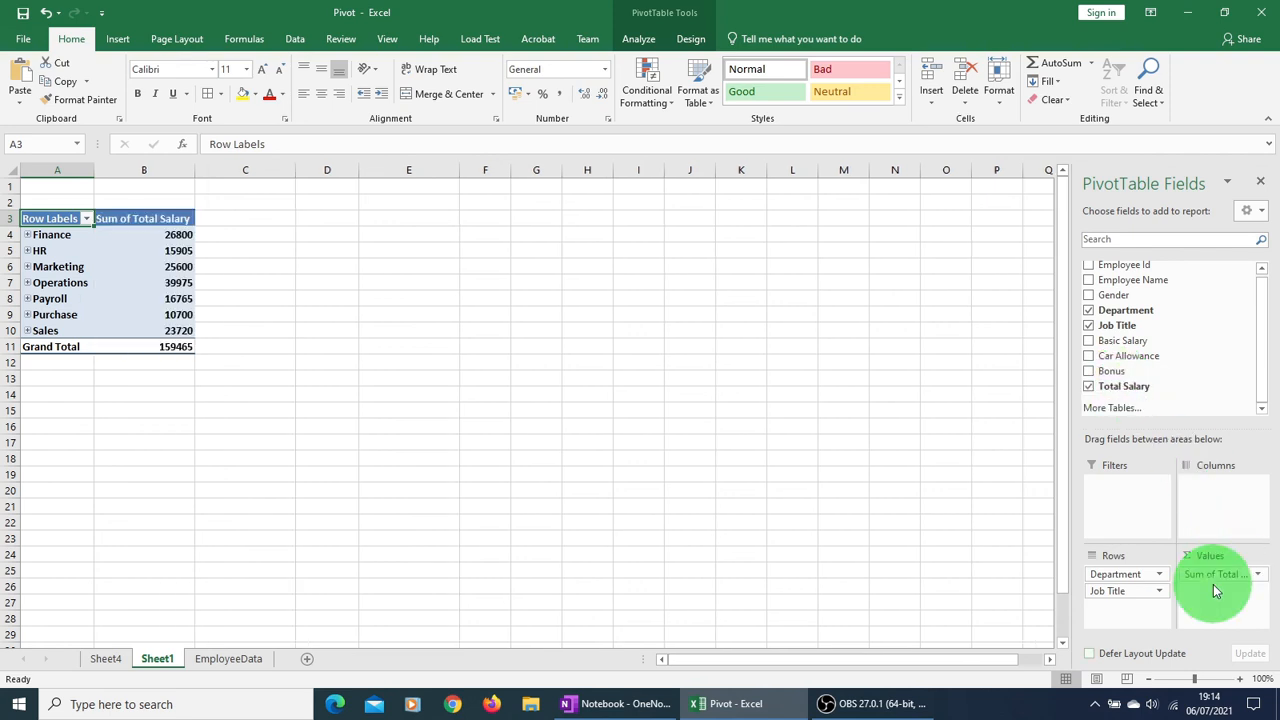
left_click(310, 378)
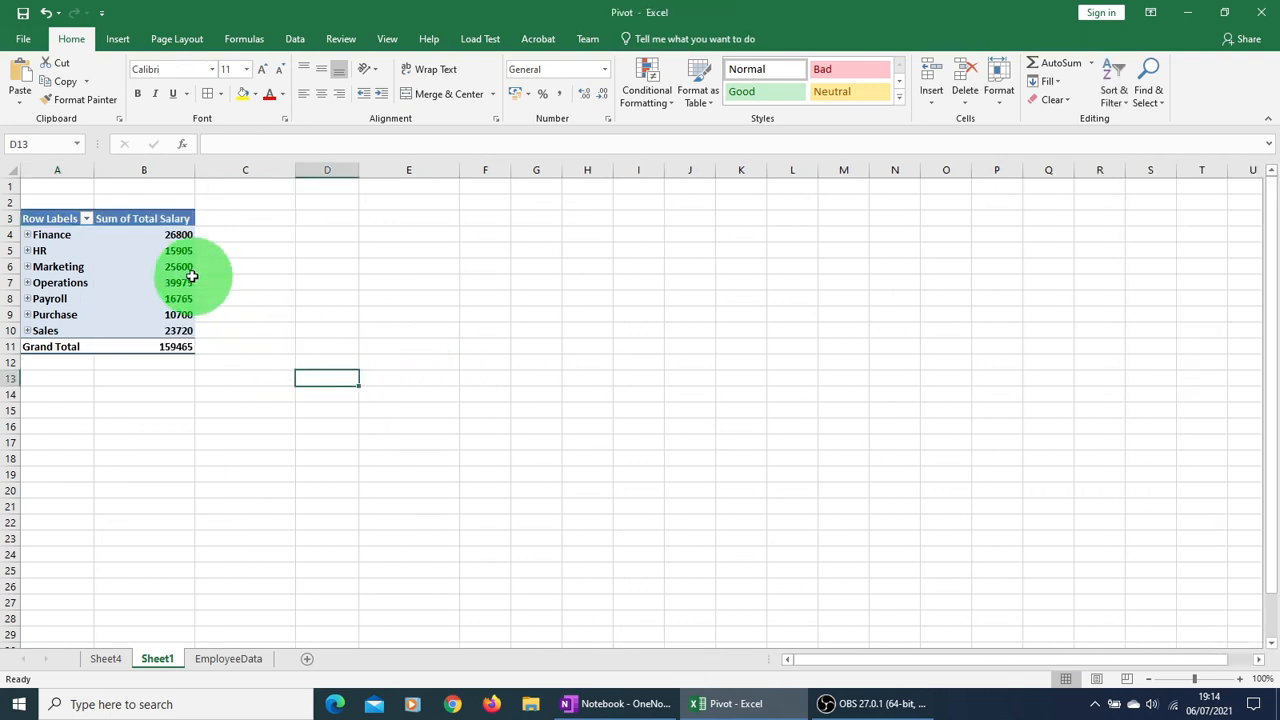
Step: Show the departments' Total Salary sums as % of Grand Total
left_click(158, 237)
right_click(163, 238)
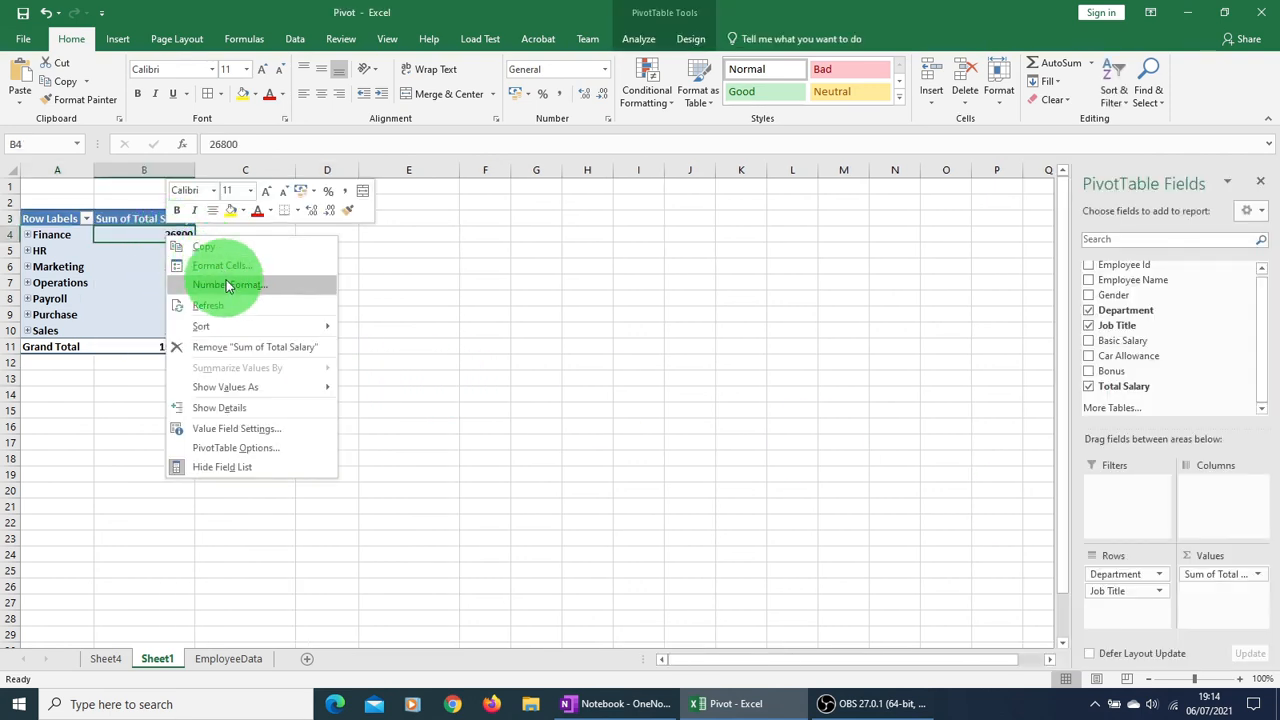
mouse_move(257, 386)
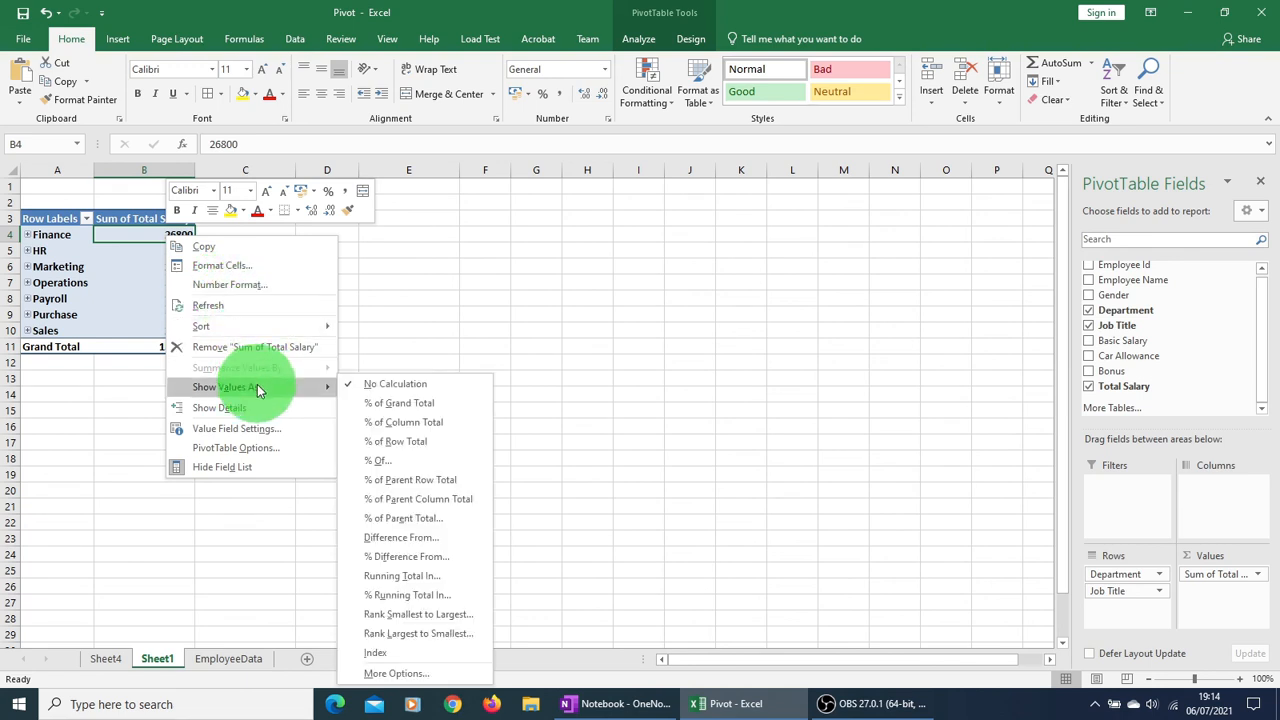
left_click(451, 403)
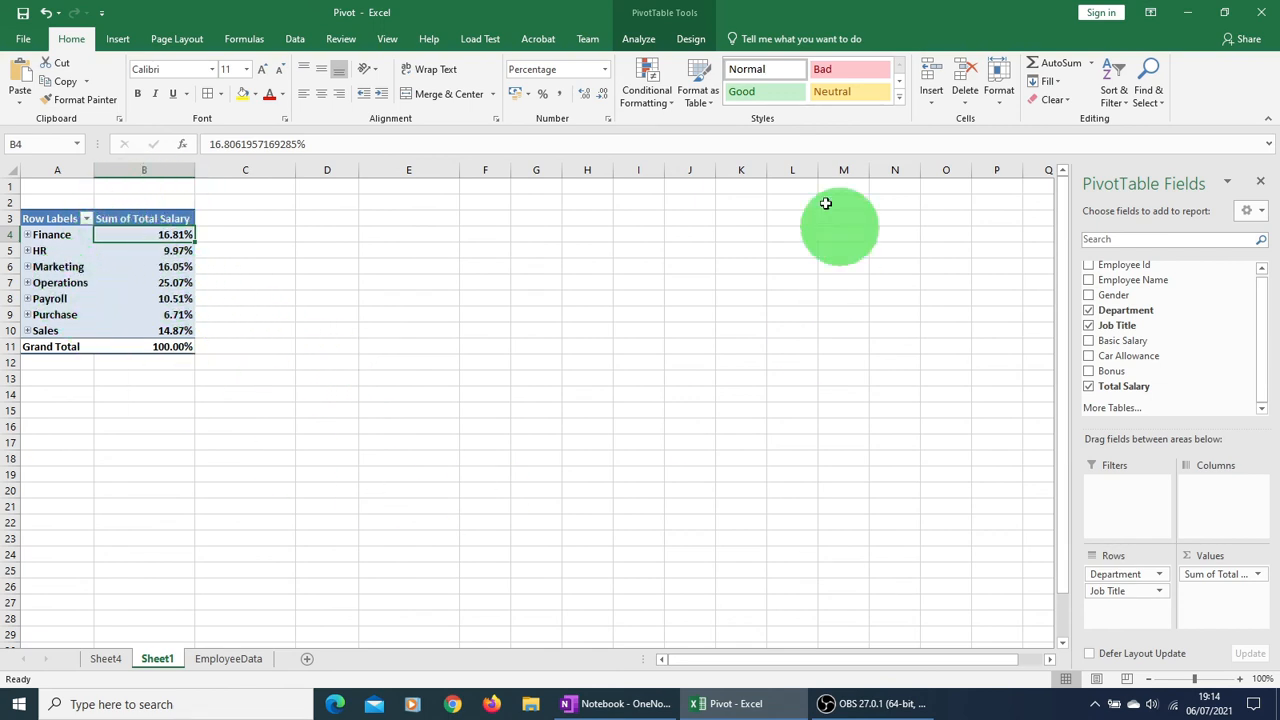
Step: Insert a 3-D Clustered Column PivotChart of the departments' Total Salary percentages
left_click(643, 41)
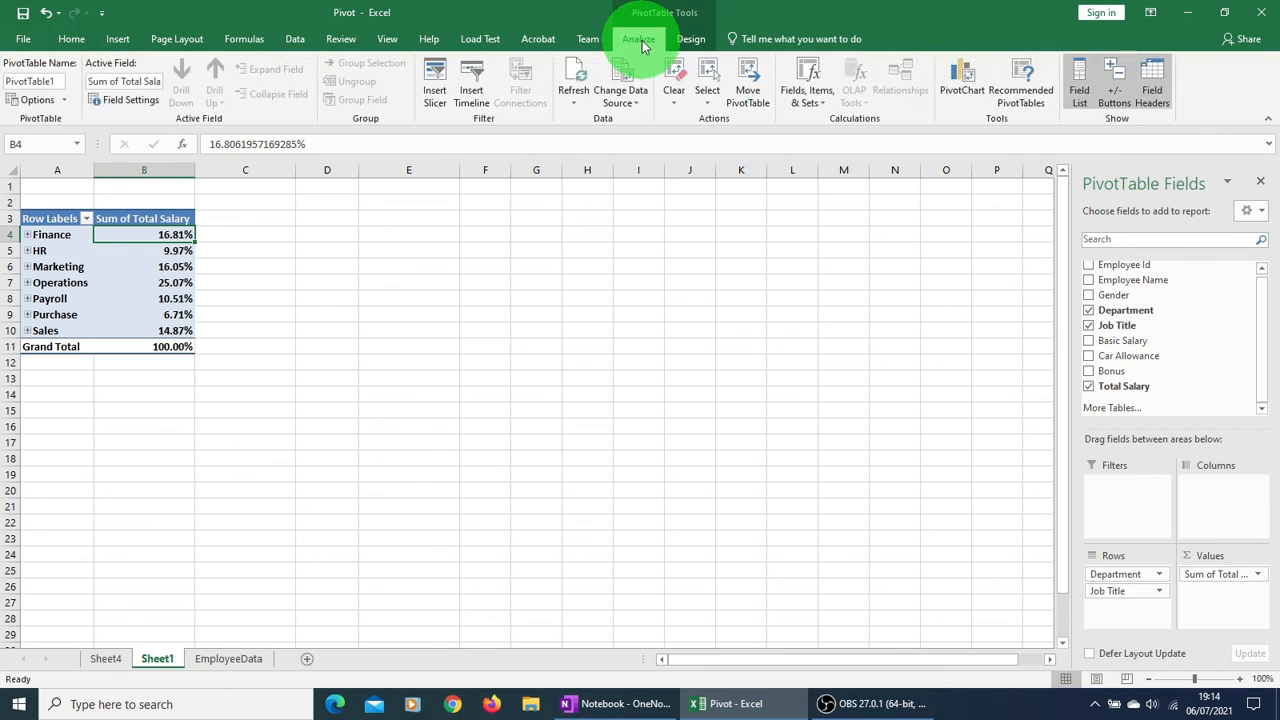
left_click(962, 90)
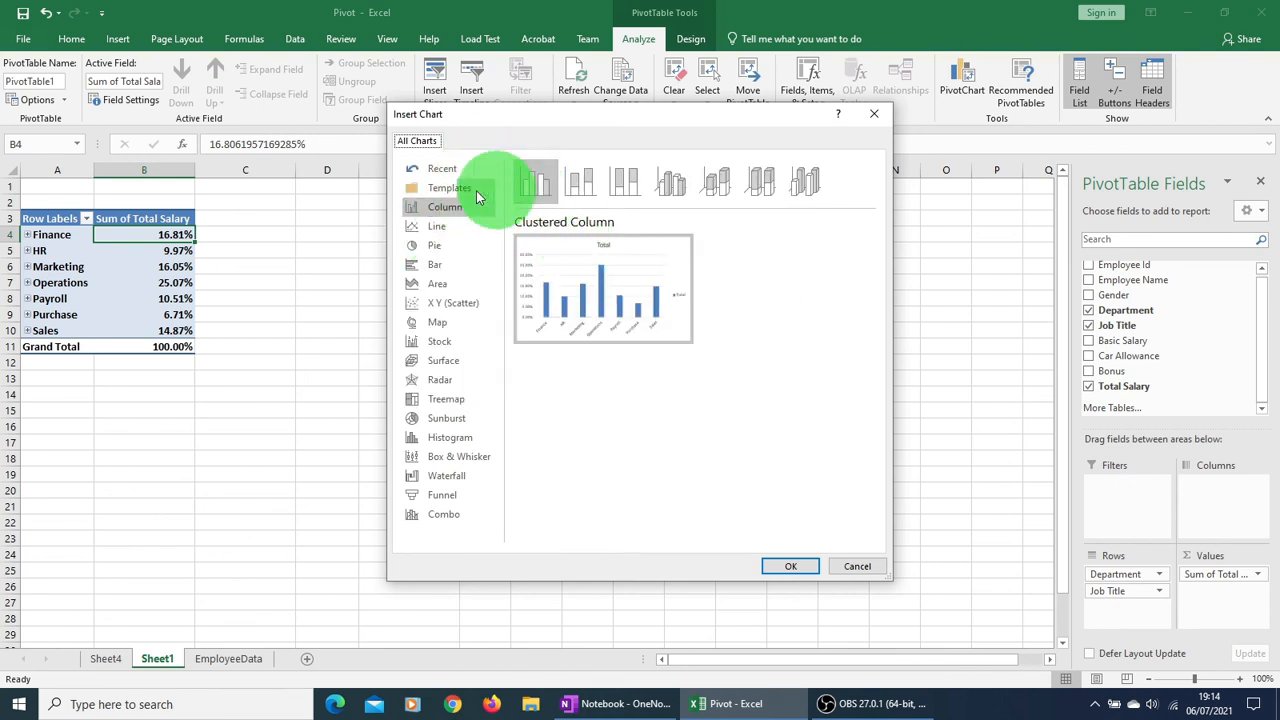
left_click(669, 190)
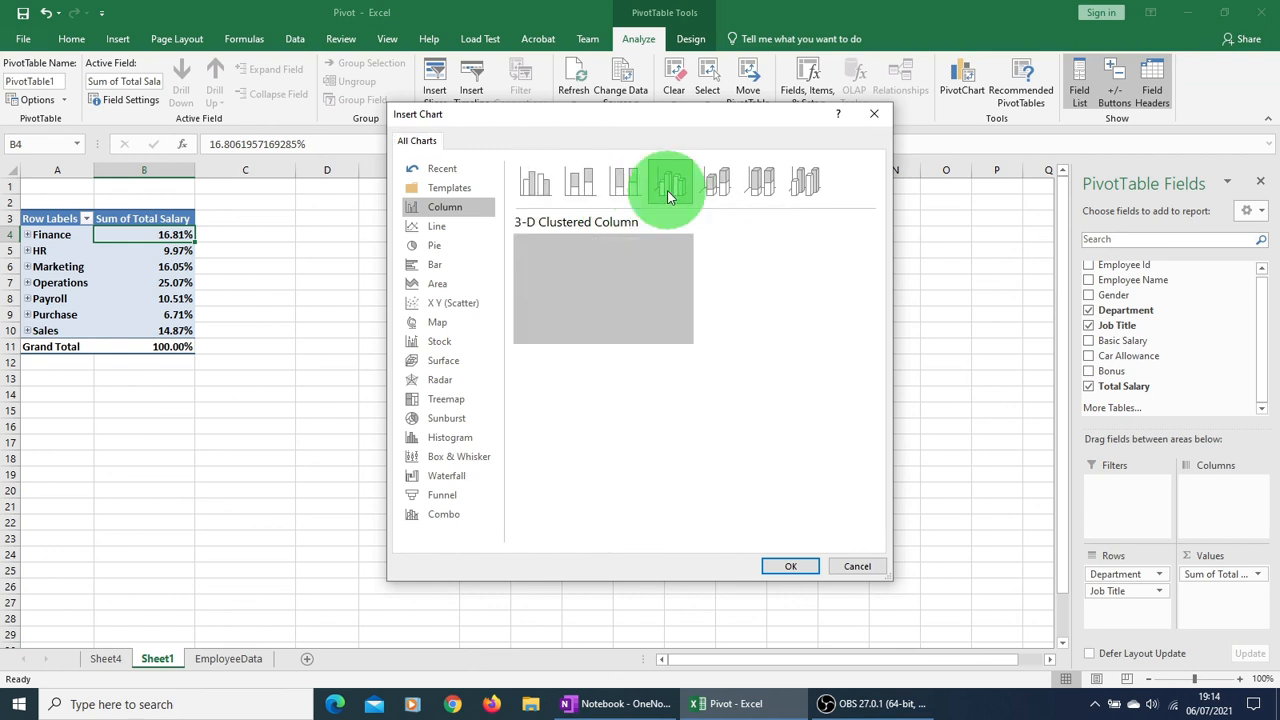
left_click(787, 568)
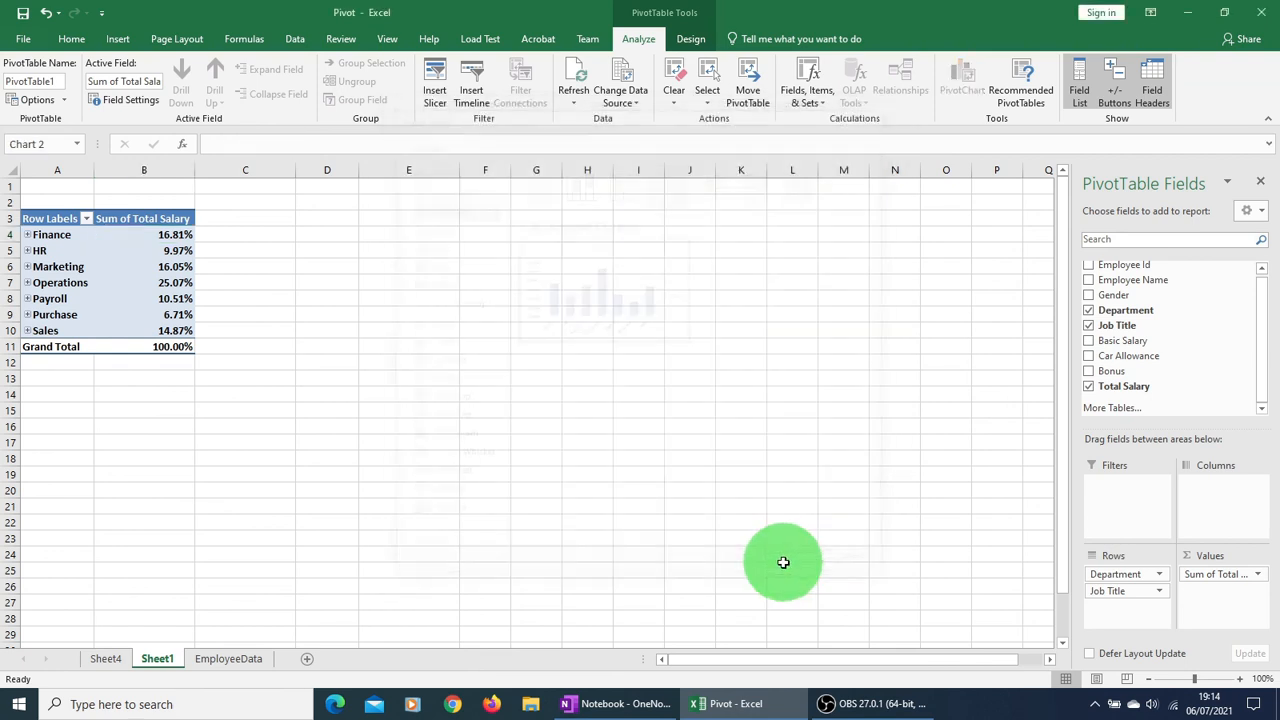
Step: Place the PivotChart beside the PivotTable, starting at about D3, and enlarge it to about 12.3 cm high by 18.7 cm wide
left_click_drag(461, 320, 413, 240)
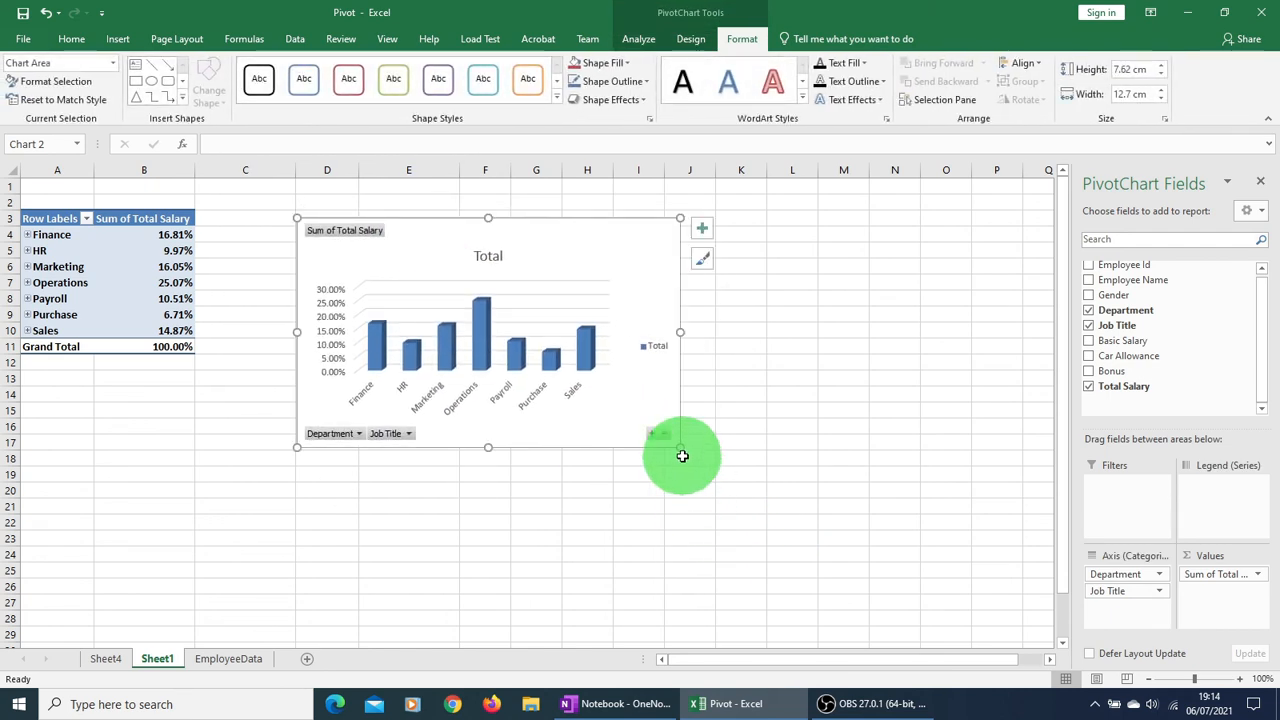
left_click_drag(680, 447, 860, 588)
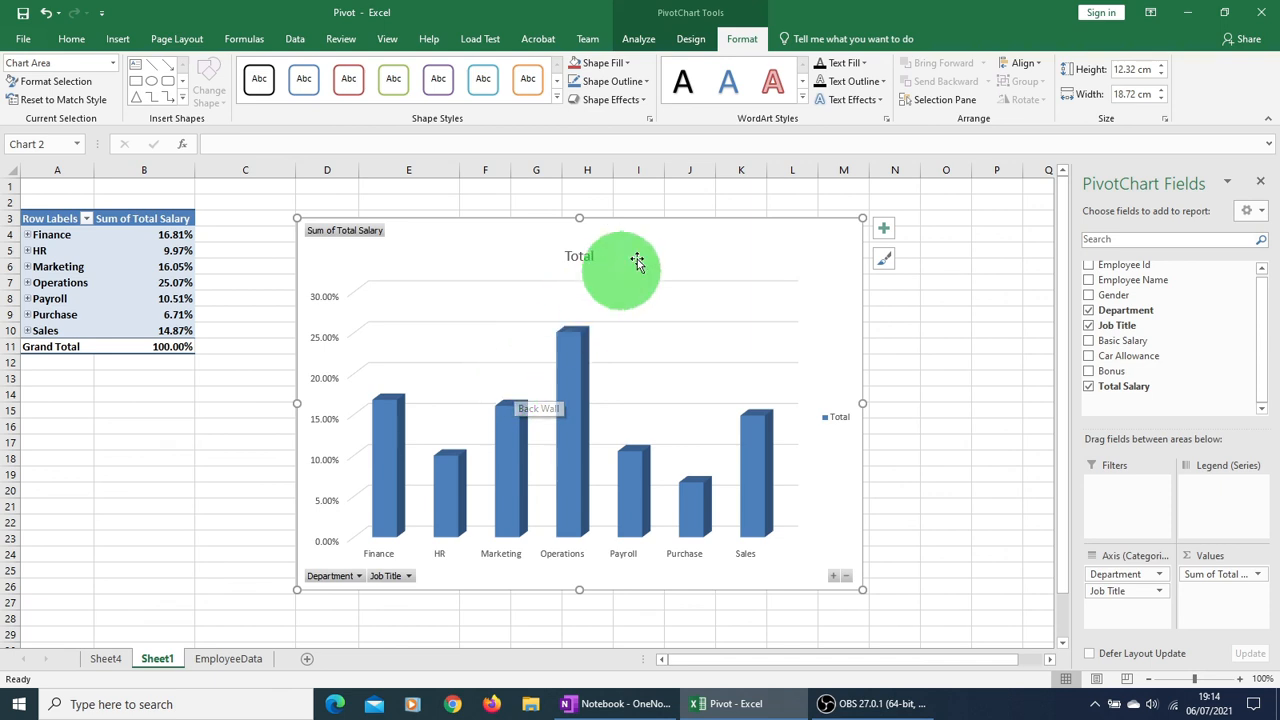
left_click(676, 303)
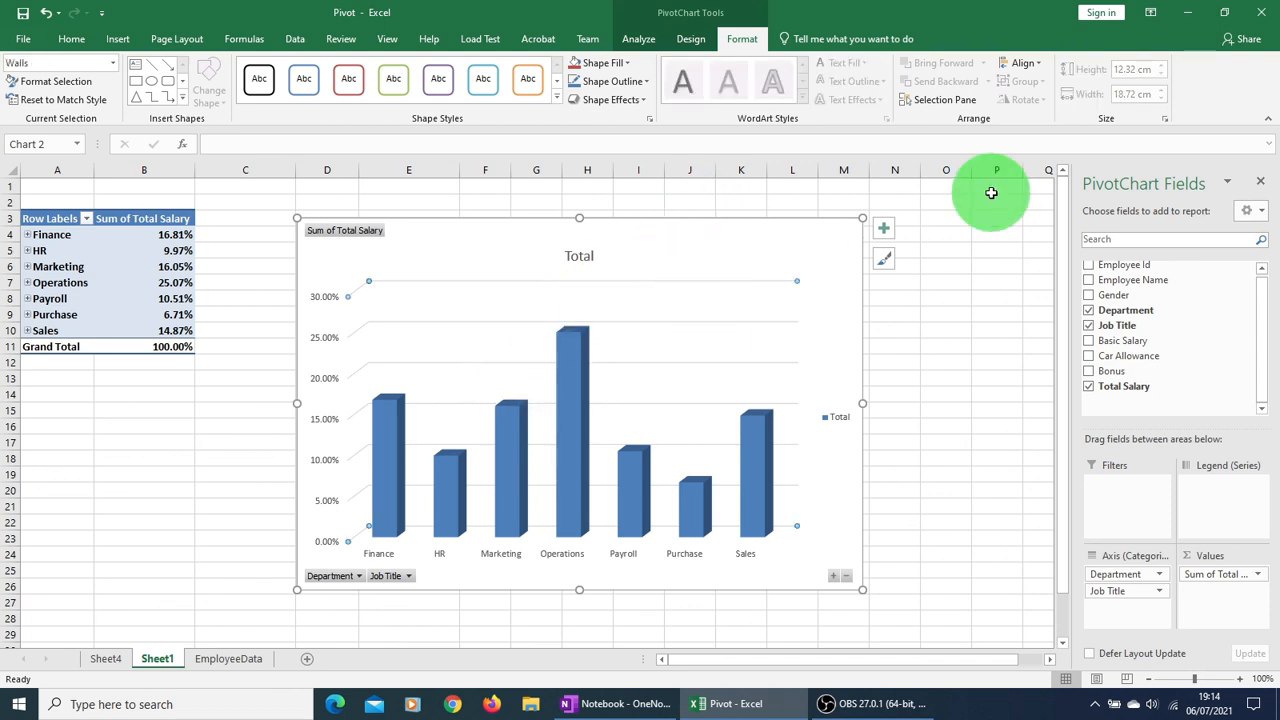
Step: Change the PivotChart's type to 3-D Pie
left_click(643, 44)
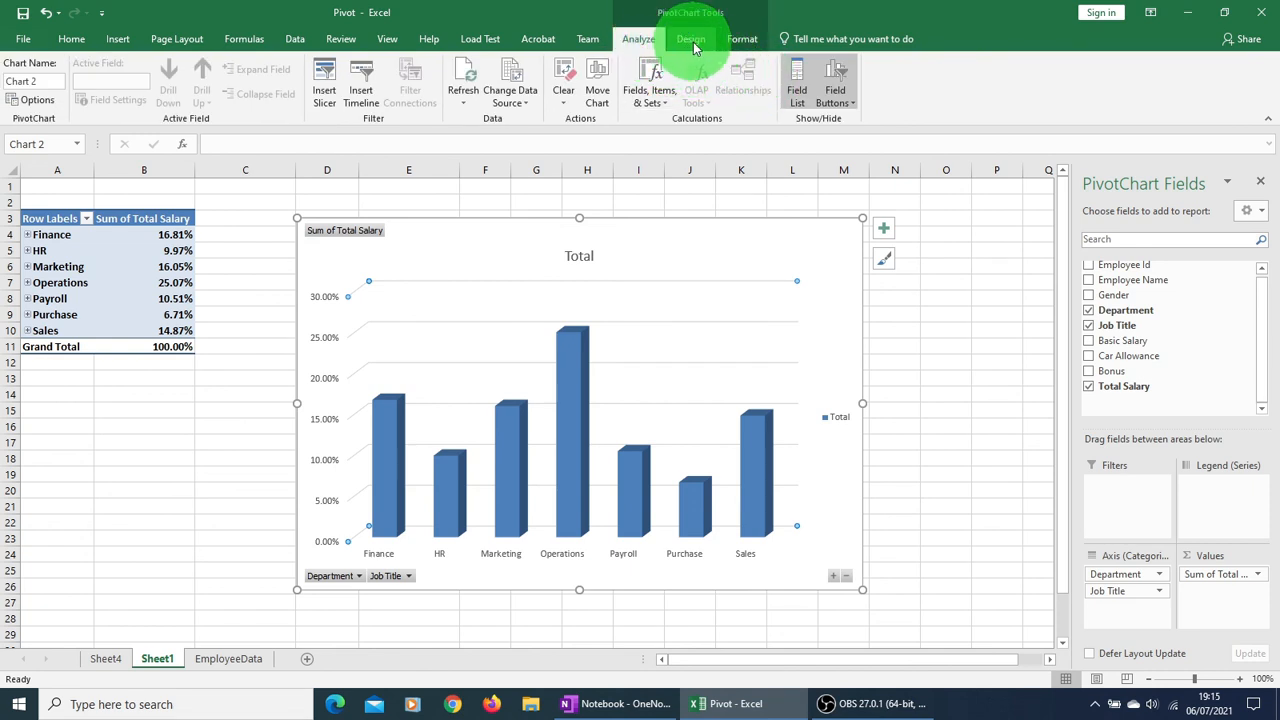
left_click(691, 42)
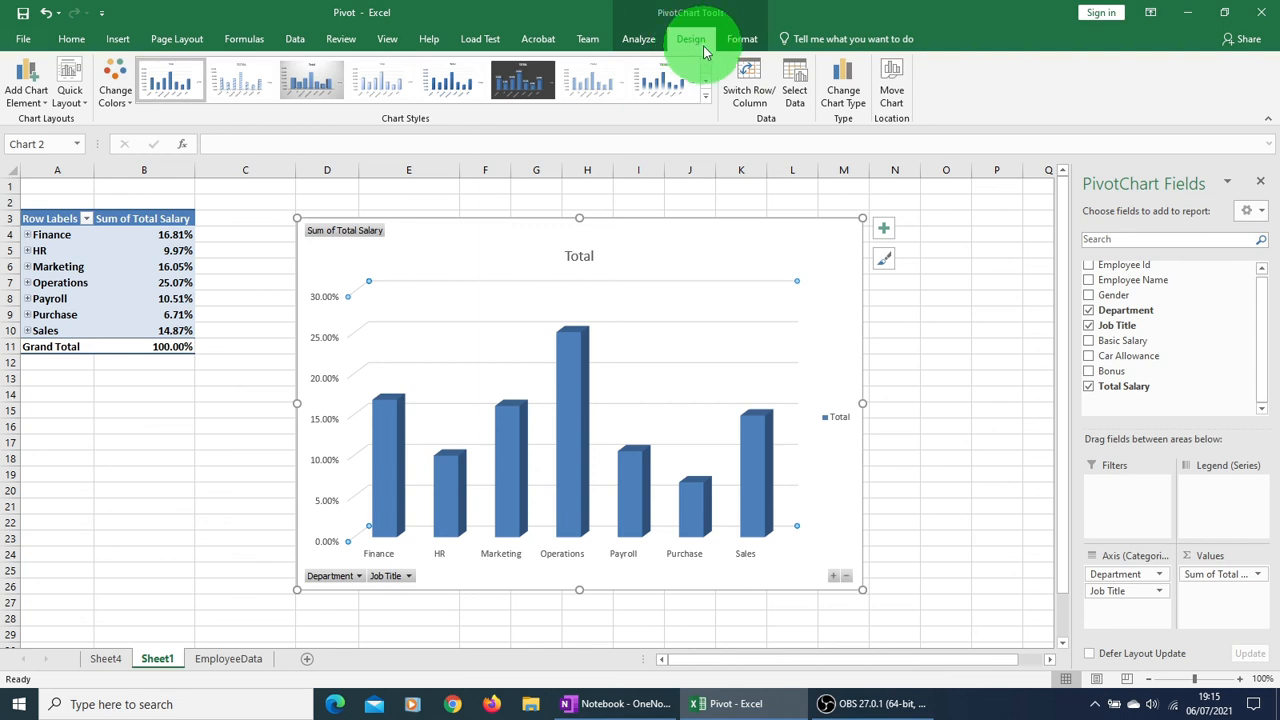
left_click(845, 100)
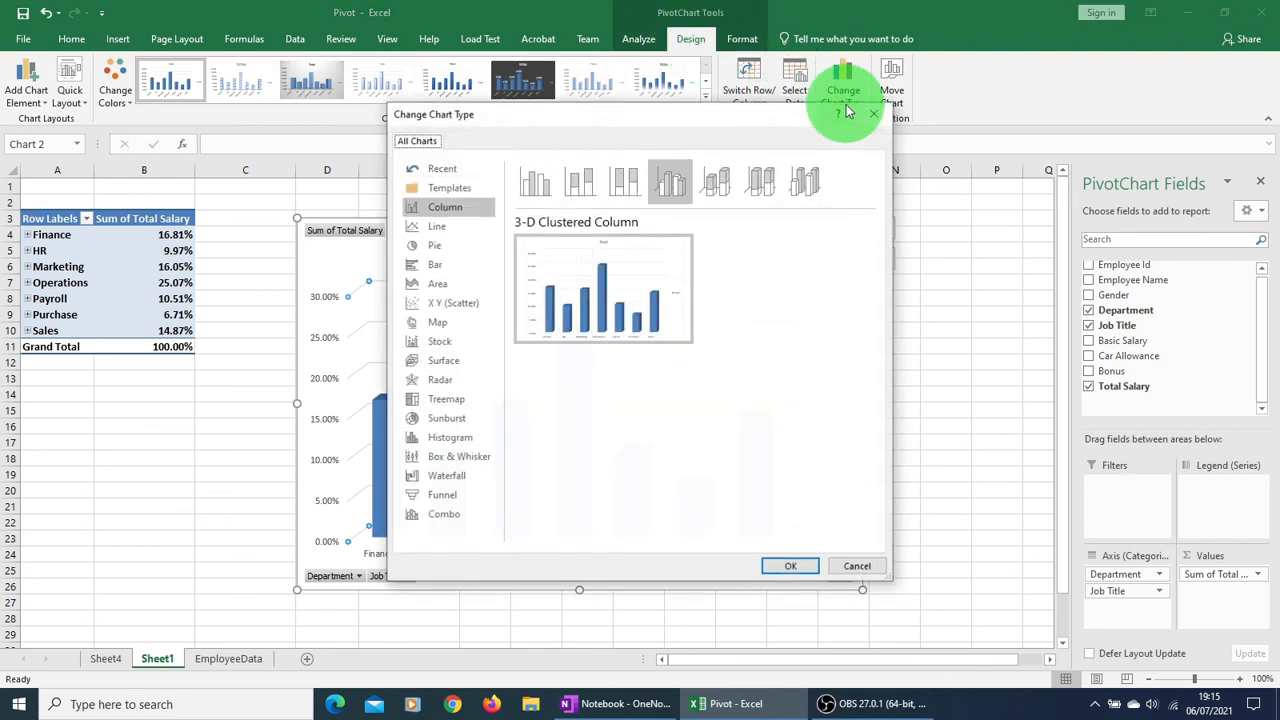
left_click(437, 246)
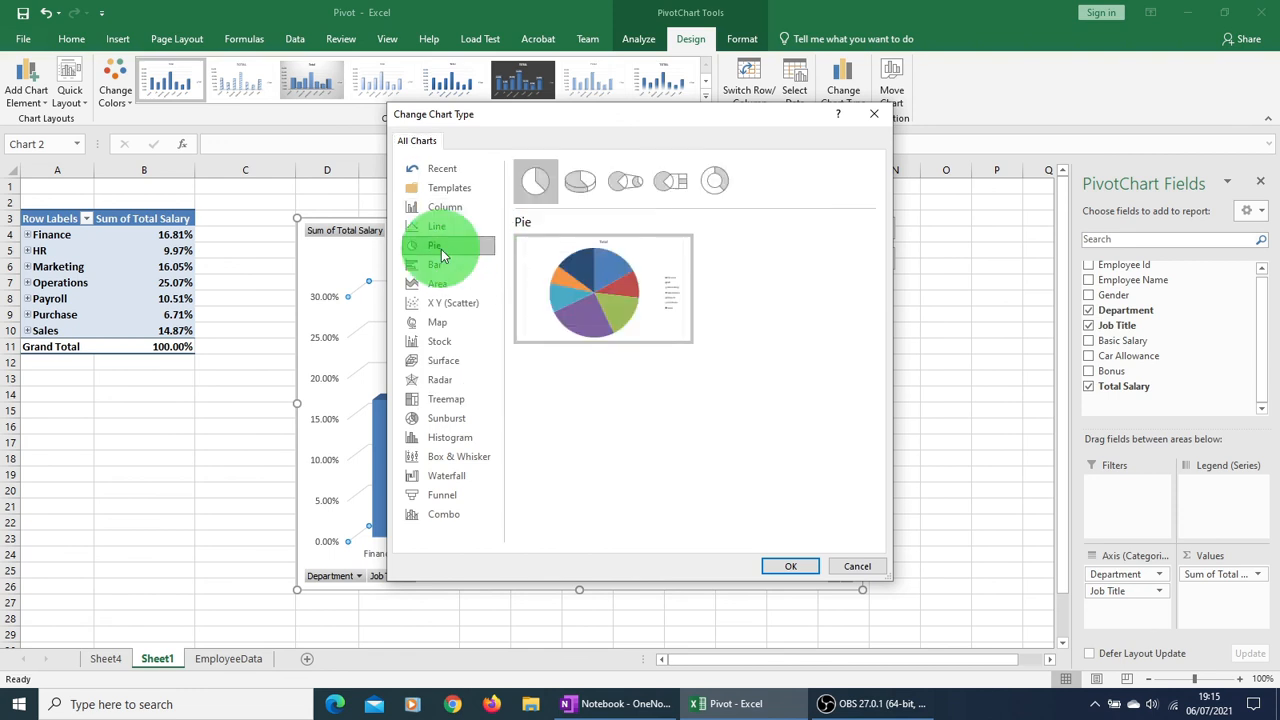
left_click(580, 183)
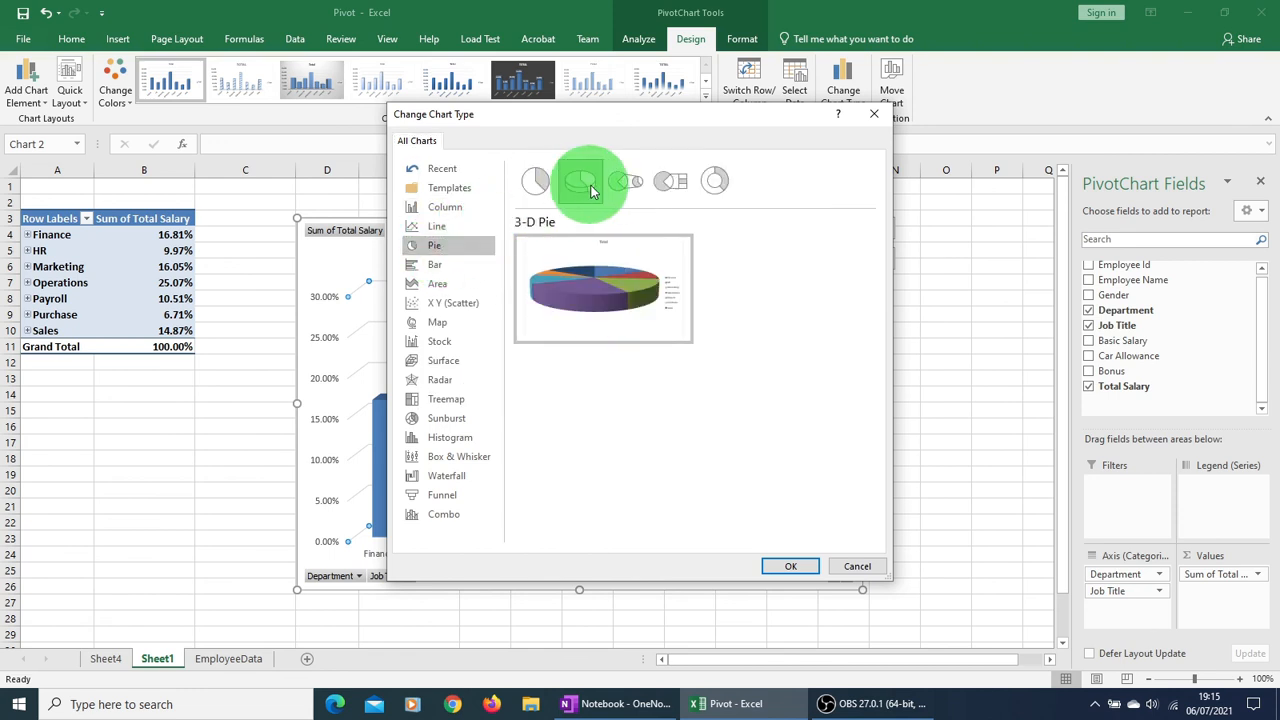
left_click(776, 566)
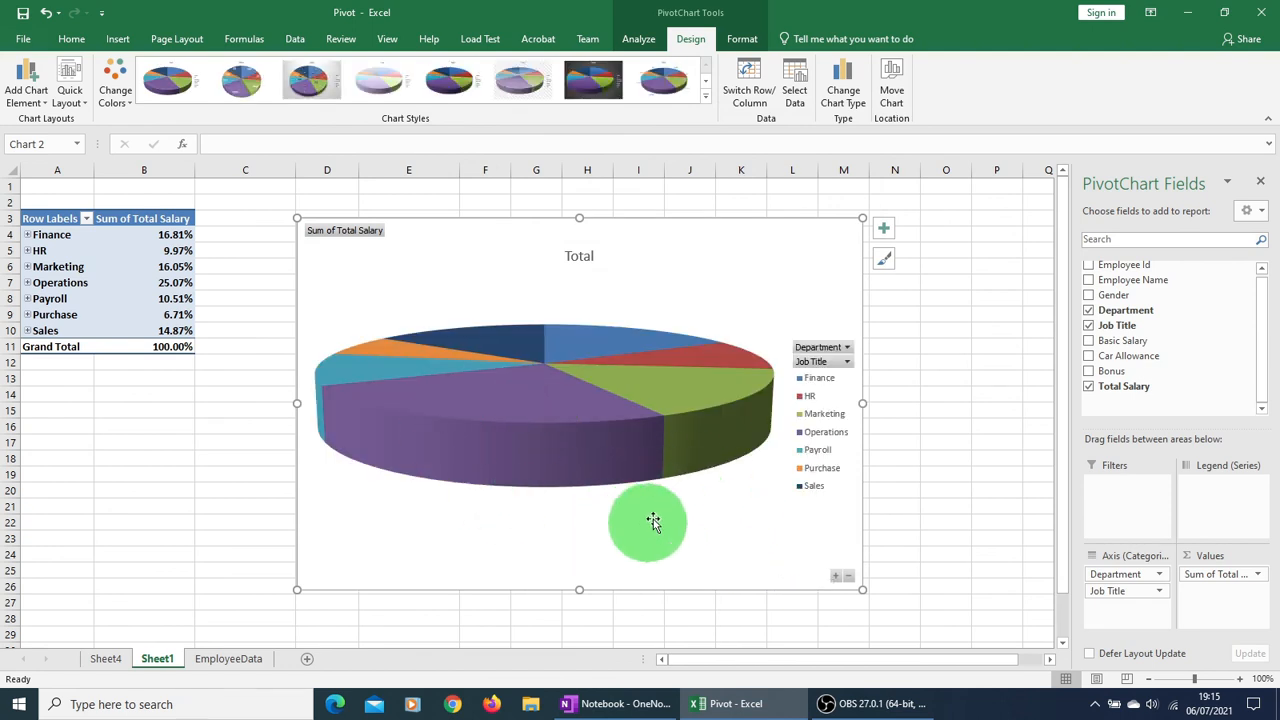
Step: Change the PivotChart's type back to 3-D Clustered Column
left_click(843, 90)
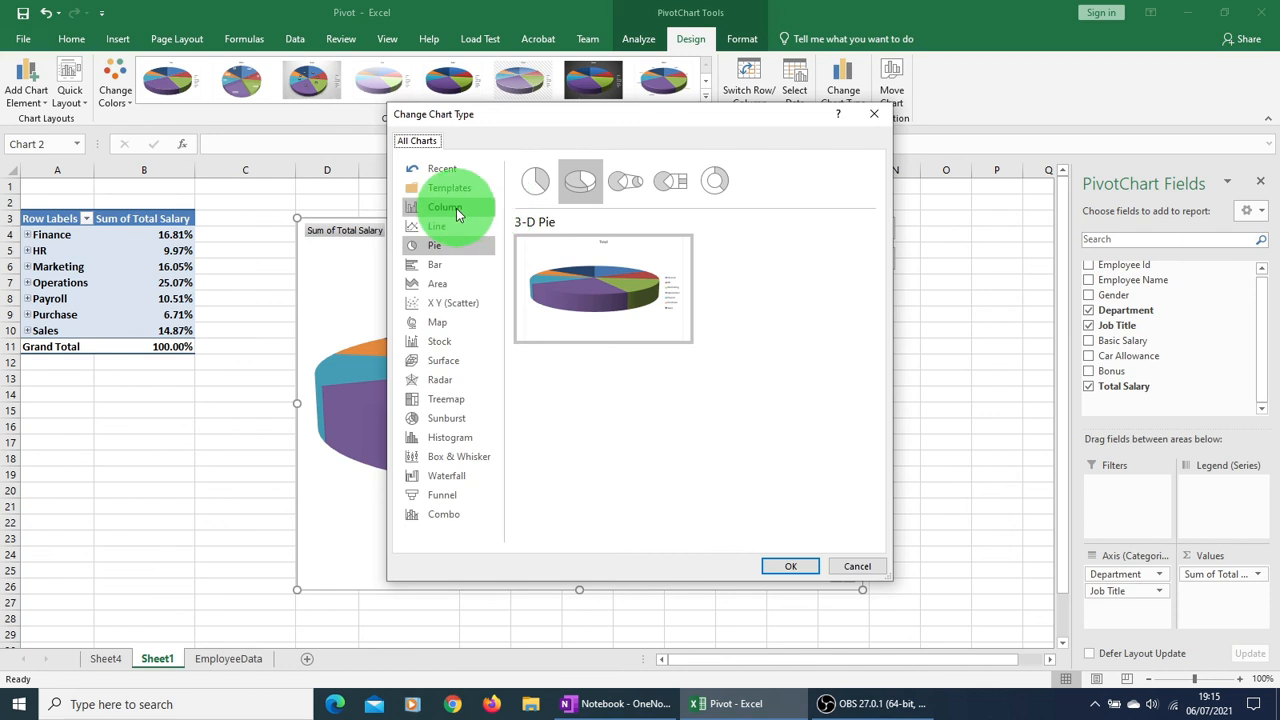
left_click(445, 207)
left_click(670, 181)
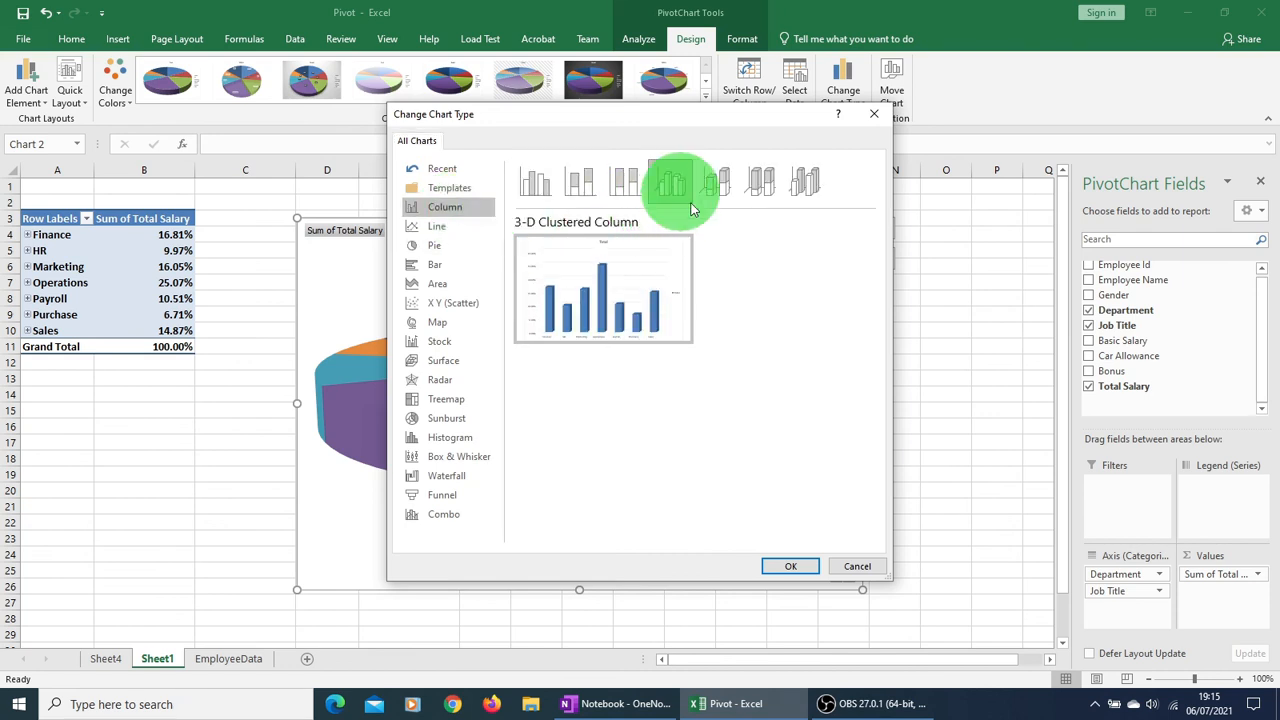
left_click(785, 566)
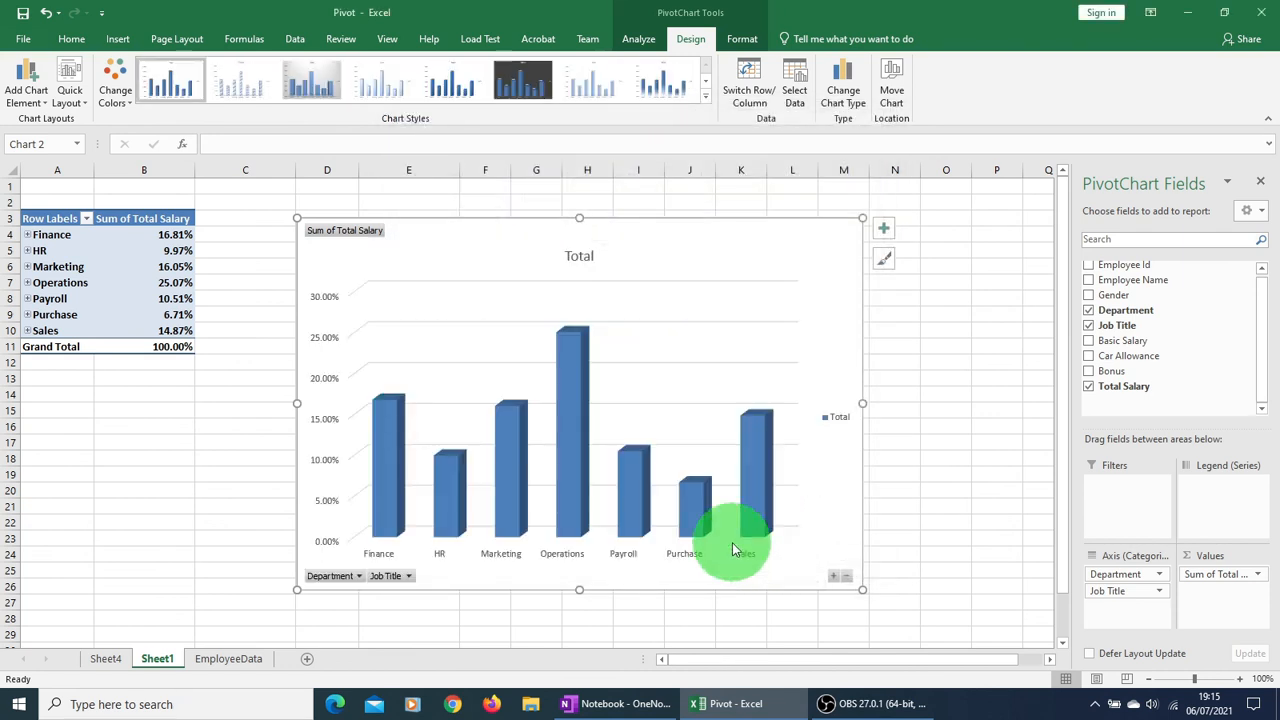
Step: Expand the whole Department field so that the PivotTable and PivotChart break down each department by job title
left_click(140, 314)
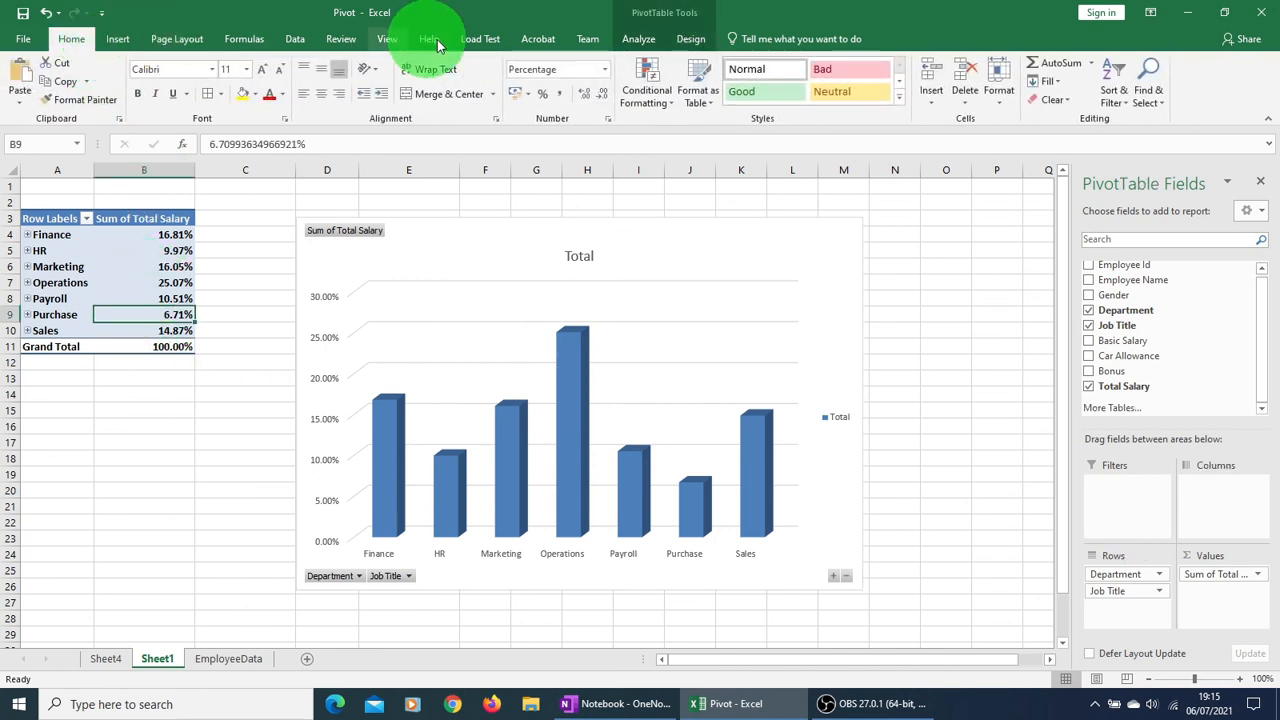
left_click(637, 40)
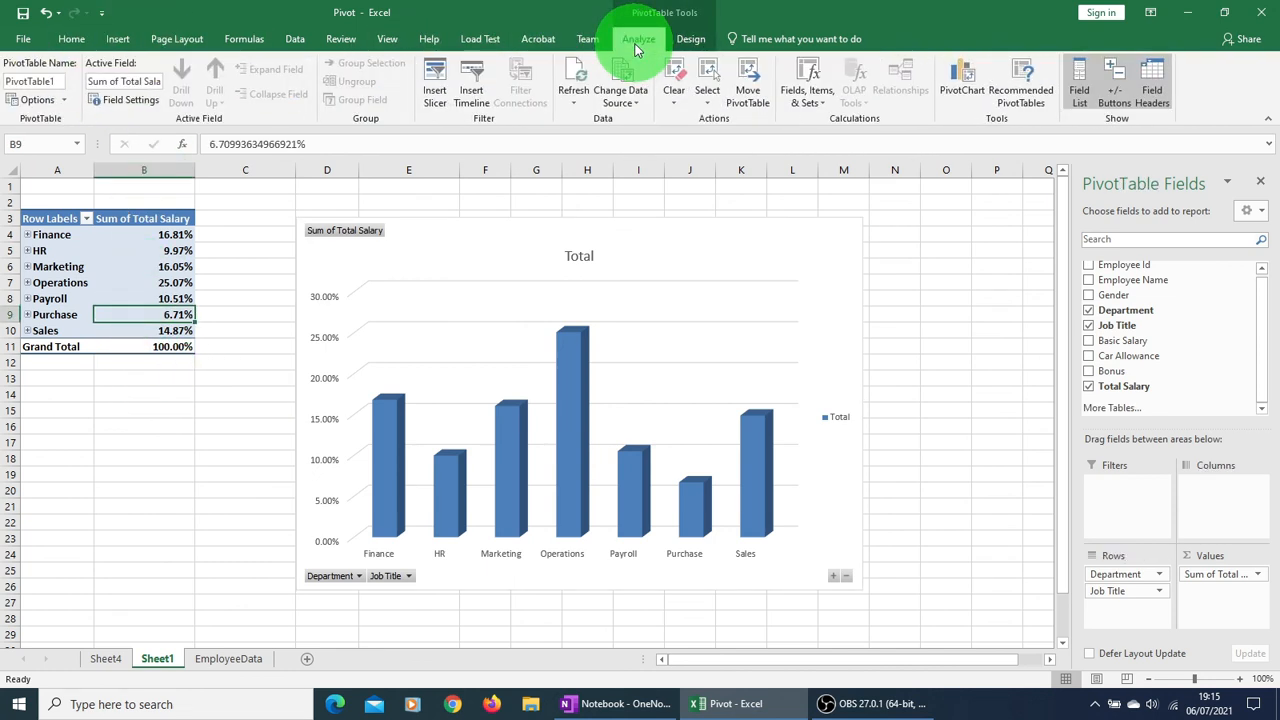
left_click(24, 248)
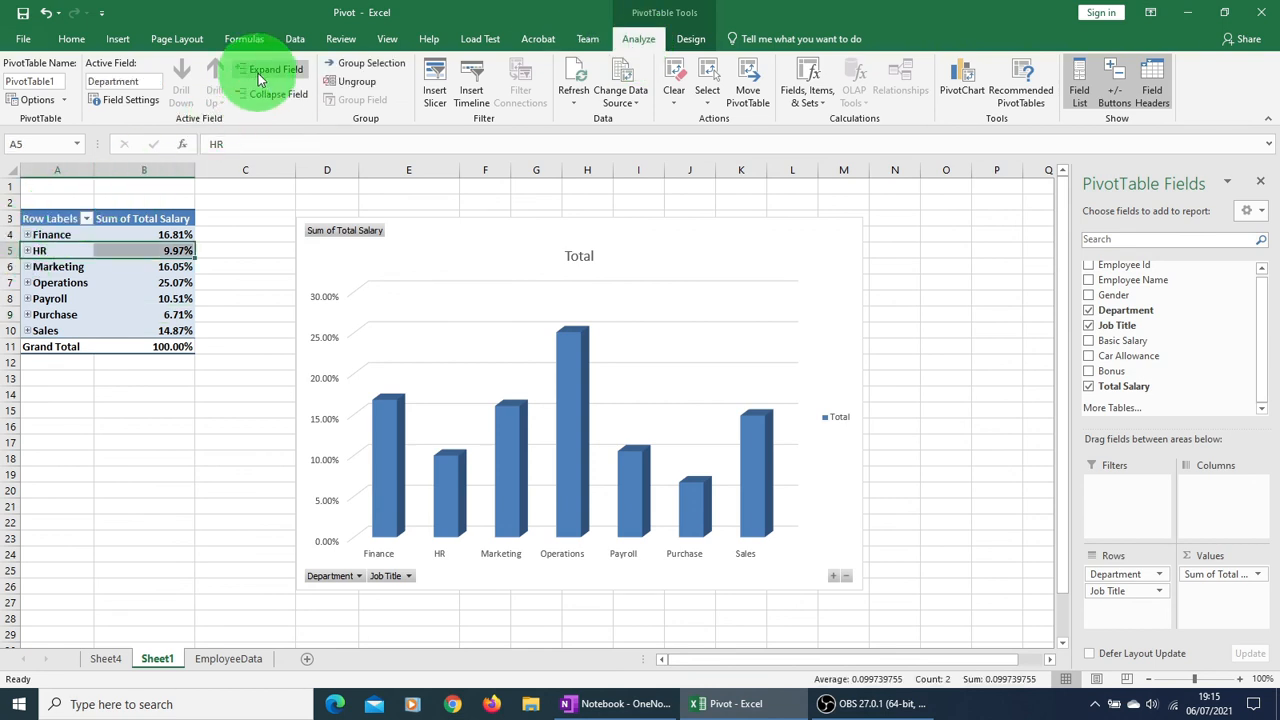
left_click(260, 71)
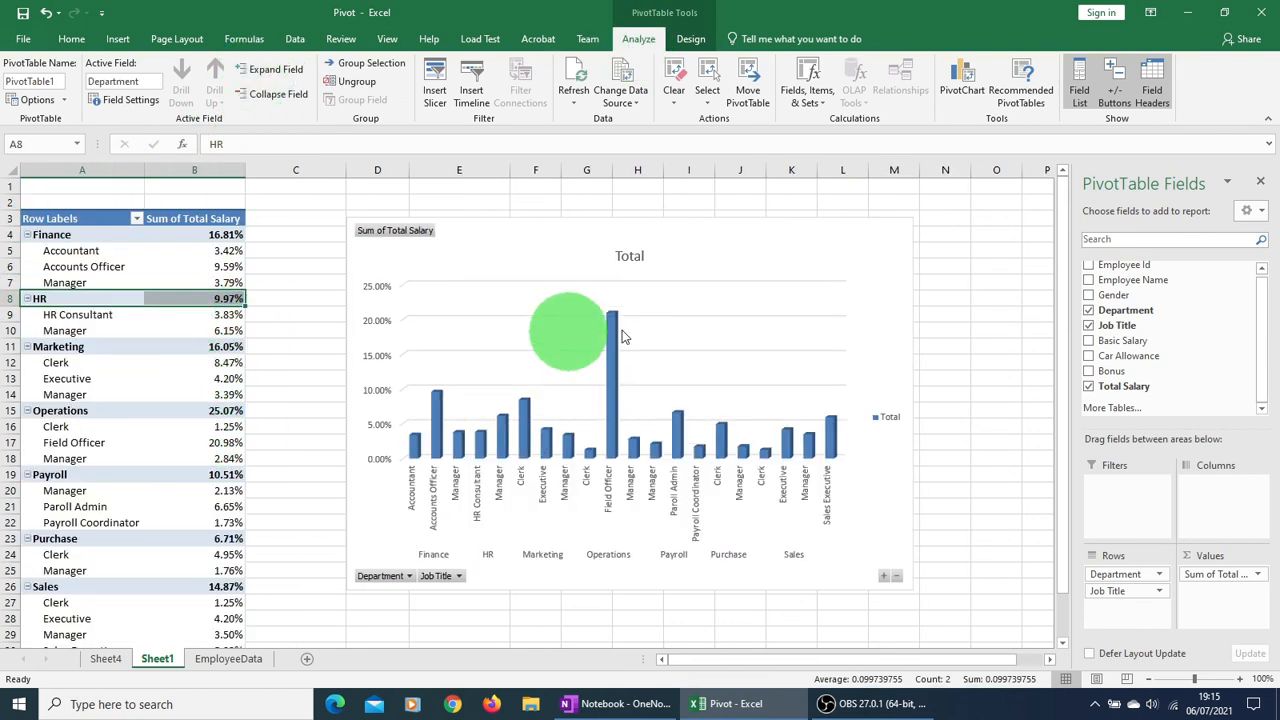
Step: Make the PivotChart taller by extending its bottom edge to about row 29
left_click(575, 588)
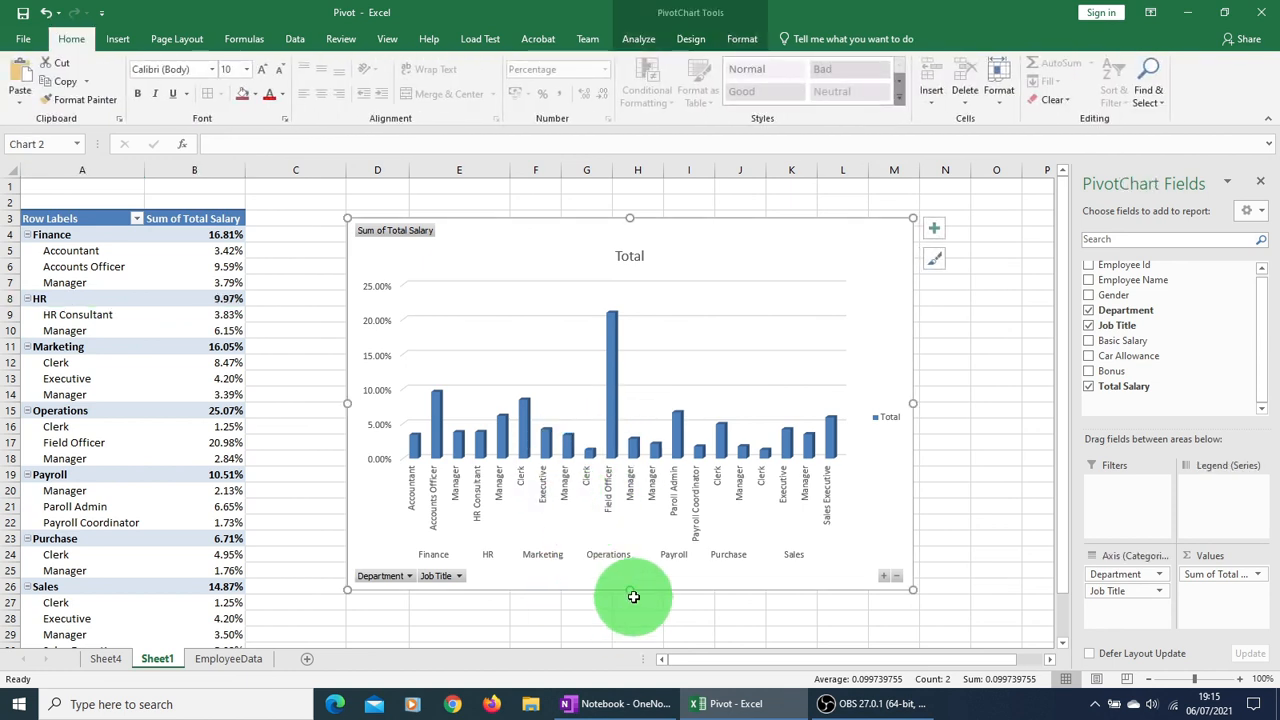
left_click_drag(633, 594, 634, 635)
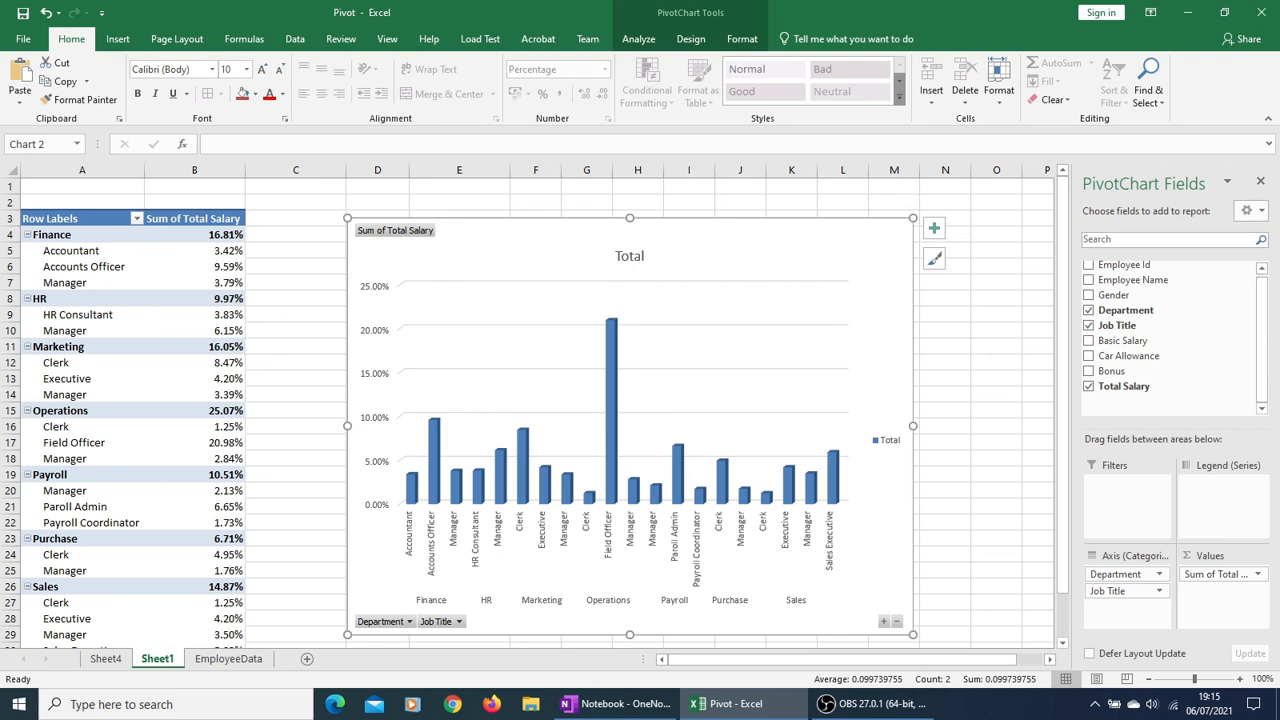
key("alt+Tab")
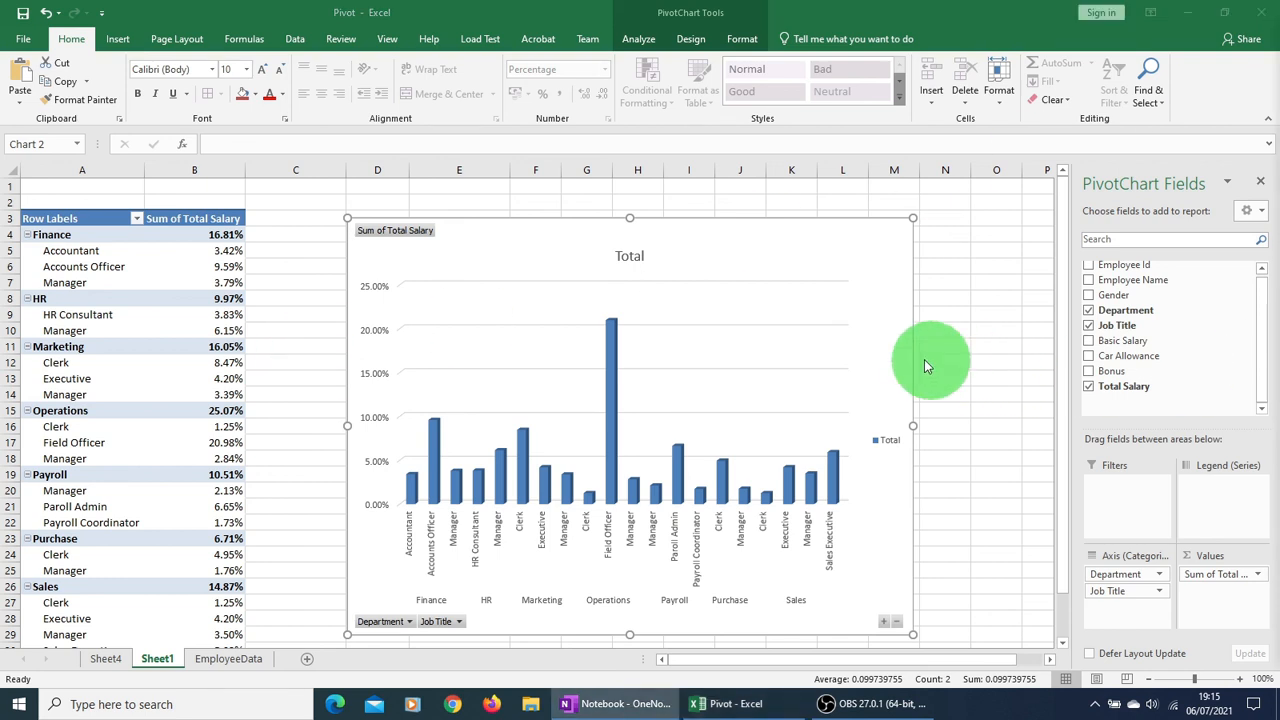